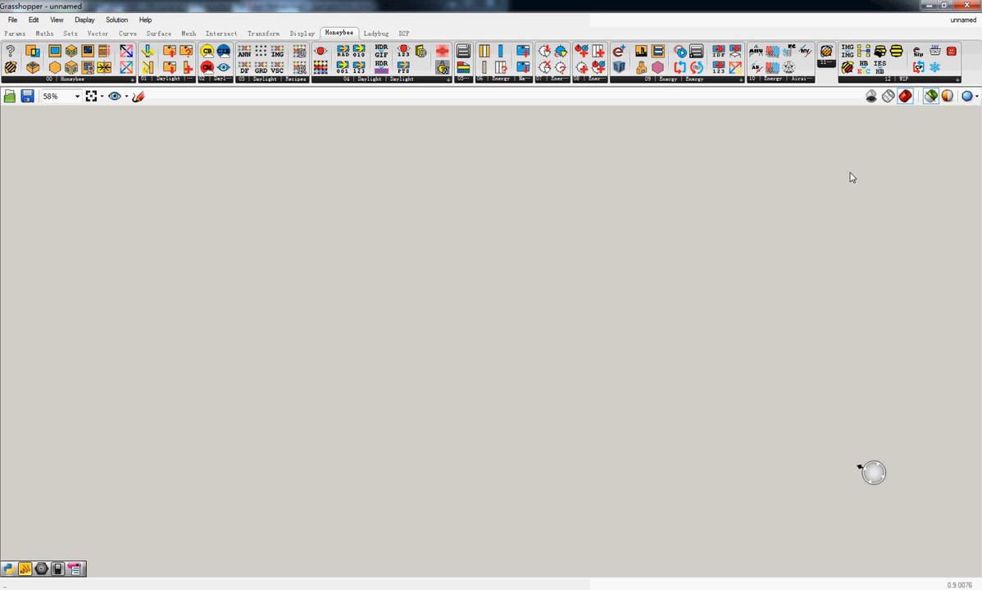
Add a Honeybee_Generator_PV component to the empty Grasshopper canvas
{"action": "left_click", "coordinate": [902, 79]}
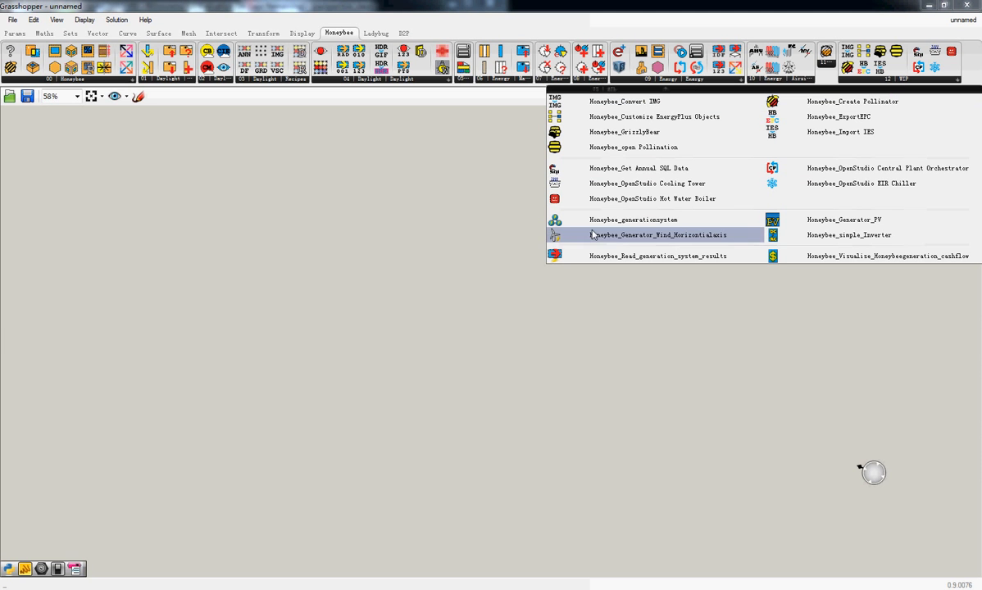
{"action": "mouse_move", "coordinate": [609, 238]}
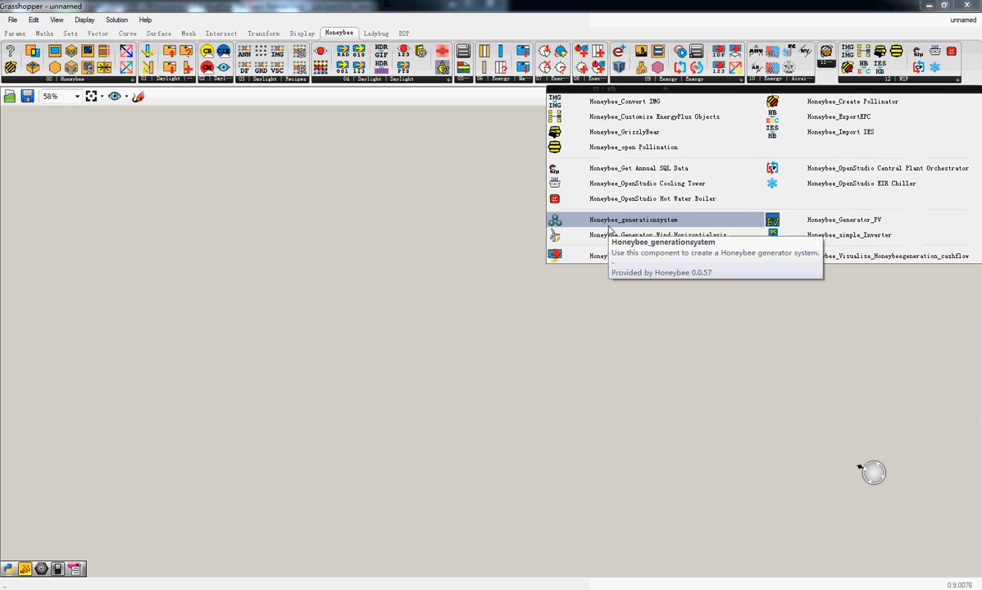
{"action": "left_click", "coordinate": [778, 220]}
{"action": "left_click", "coordinate": [701, 254]}
{"action": "scroll", "coordinate": [731, 257], "scroll_direction": "up", "scroll_amount": 5}
{"action": "scroll", "coordinate": [733, 257], "scroll_direction": "up", "scroll_amount": 1}
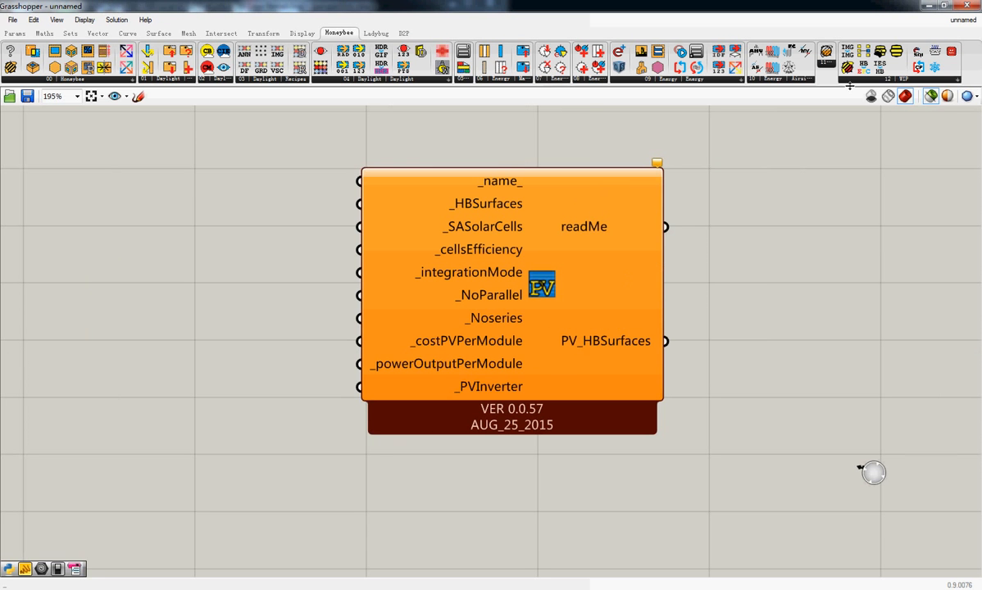
Add a Honeybee_Generator_Wind_Horizontialaxis component beside the PV generator and read its description
{"action": "left_click", "coordinate": [897, 79]}
{"action": "left_click", "coordinate": [706, 234]}
{"action": "left_click", "coordinate": [747, 359]}
{"action": "right_click_drag", "start_coordinate": [815, 363], "coordinate": [707, 342]}
{"action": "left_click_drag", "start_coordinate": [707, 342], "coordinate": [845, 468]}
{"action": "left_click_drag", "start_coordinate": [730, 446], "coordinate": [713, 484]}
{"action": "right_click_drag", "start_coordinate": [712, 481], "coordinate": [677, 473]}
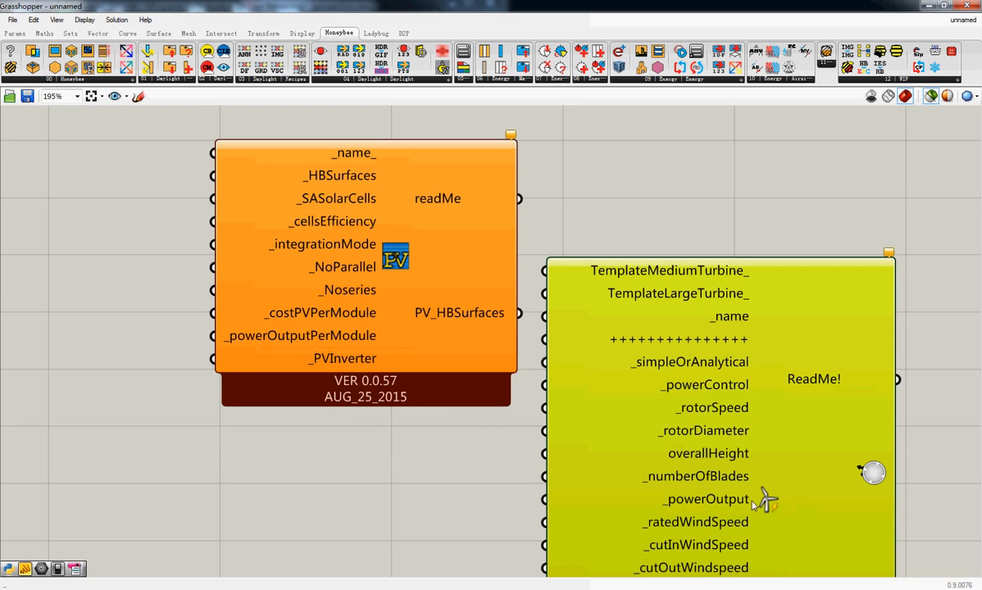
{"action": "mouse_move", "coordinate": [773, 507]}
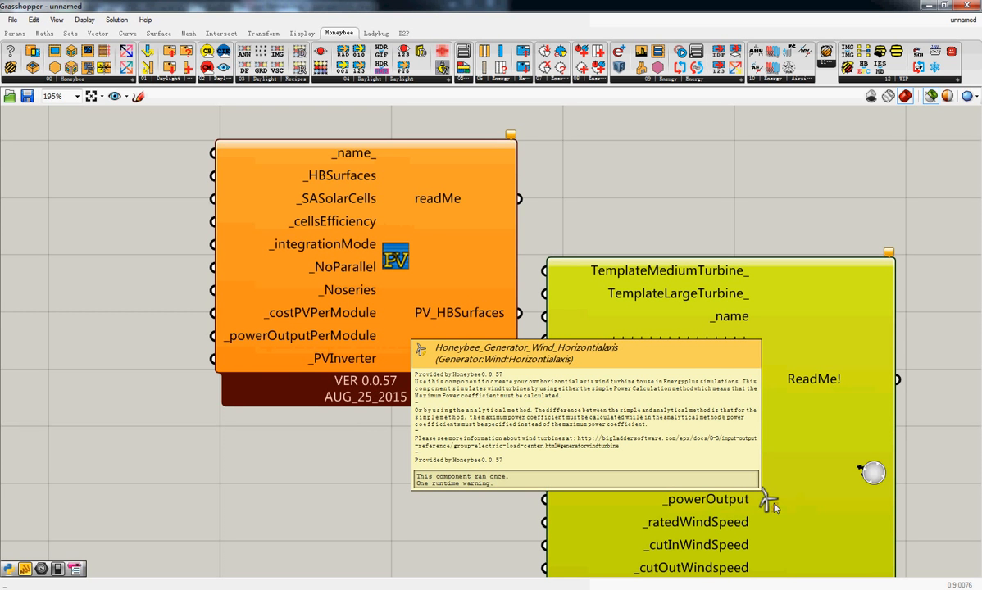
{"action": "scroll", "coordinate": [773, 507], "scroll_direction": "down", "scroll_amount": 1}
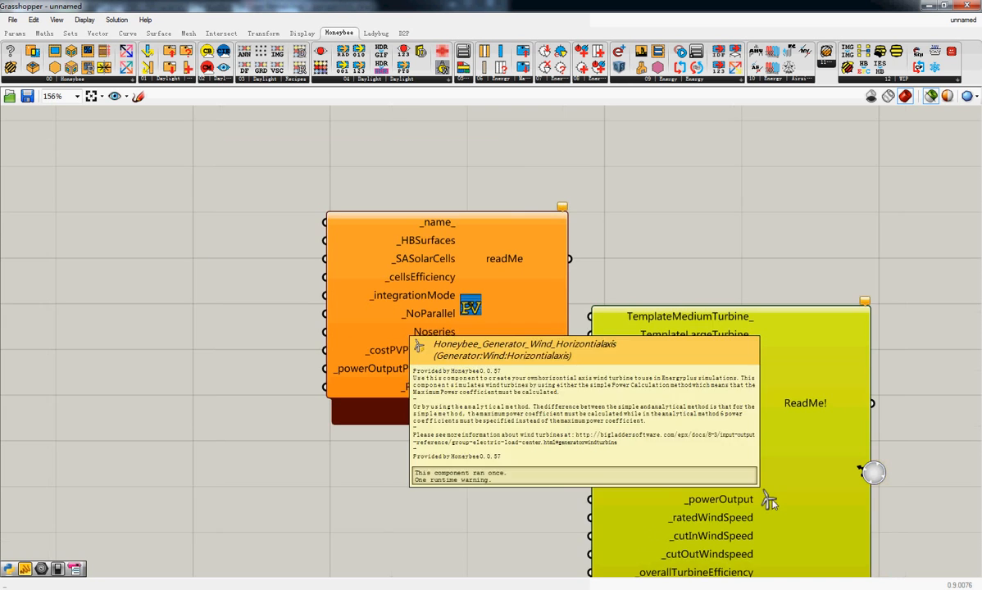
{"action": "right_click_drag", "start_coordinate": [798, 351], "coordinate": [652, 354]}
{"action": "left_click_drag", "start_coordinate": [714, 237], "coordinate": [233, 334]}
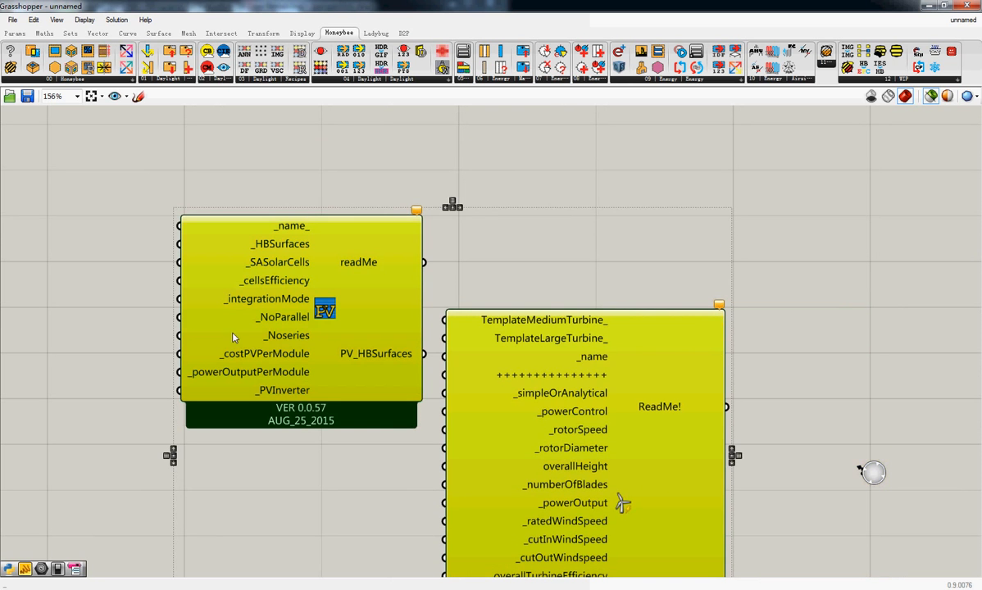
Reduce the Grasshopper window and place it beside the Rhino model so the buildings and the PV generator component show together
{"action": "left_click_drag", "start_coordinate": [197, 7], "coordinate": [726, 108]}
{"action": "right_click_drag", "start_coordinate": [749, 324], "coordinate": [689, 319]}
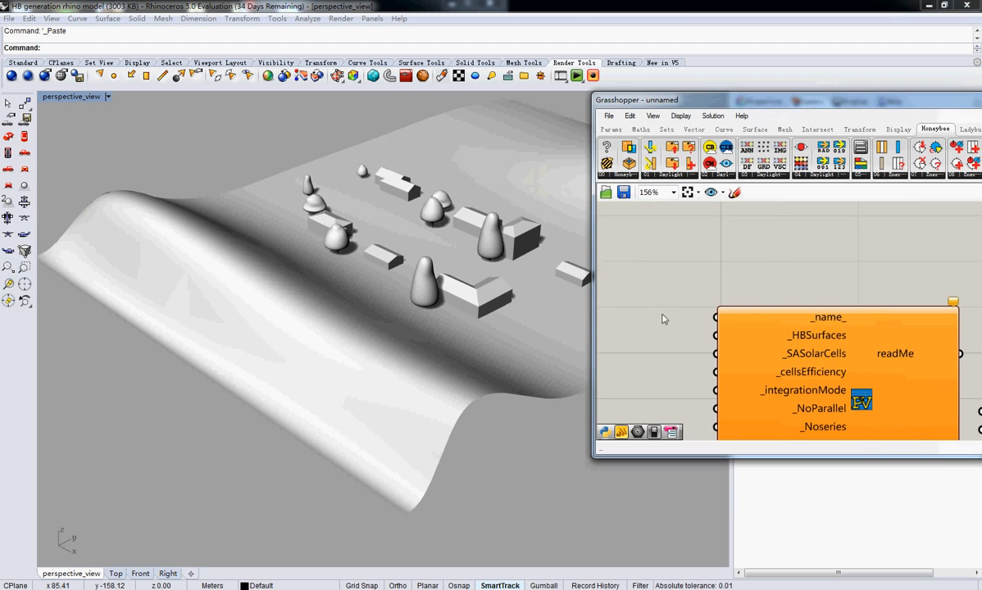
{"action": "right_click_drag", "start_coordinate": [484, 315], "coordinate": [246, 311]}
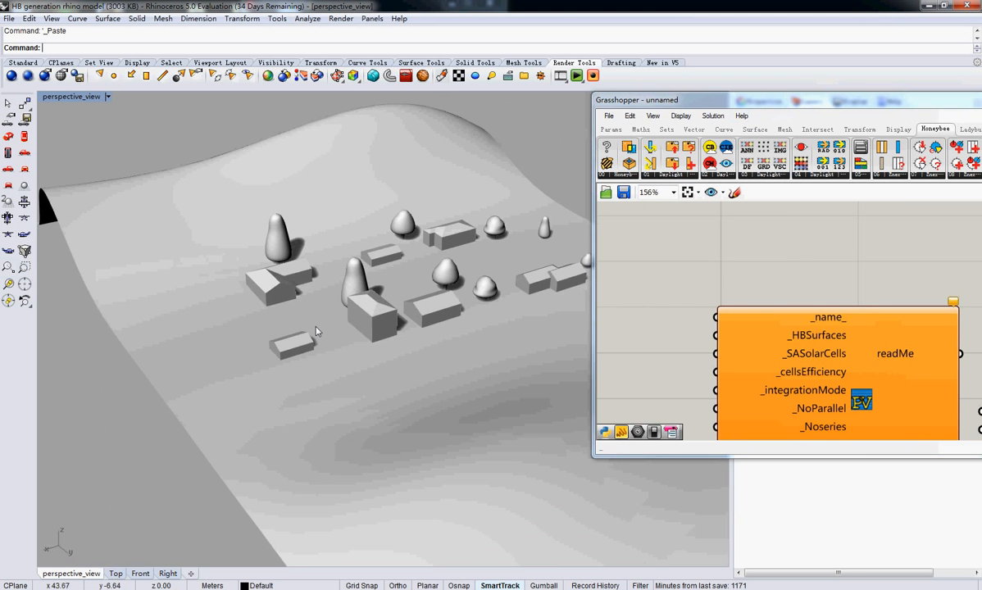
{"action": "right_click_drag", "start_coordinate": [860, 400], "coordinate": [839, 303]}
{"action": "mouse_move", "coordinate": [840, 303]}
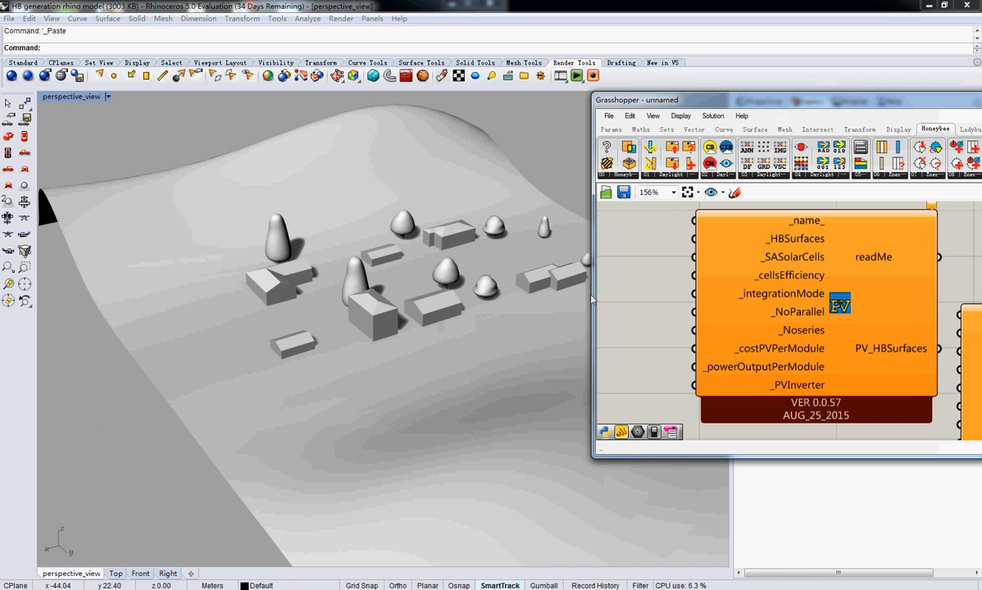
Move the wind turbine generator component below the PV generator and delete it from the canvas
{"action": "scroll", "coordinate": [748, 276], "scroll_direction": "down", "scroll_amount": 5}
{"action": "right_click_drag", "start_coordinate": [867, 338], "coordinate": [789, 329]}
{"action": "left_click_drag", "start_coordinate": [759, 325], "coordinate": [744, 352]}
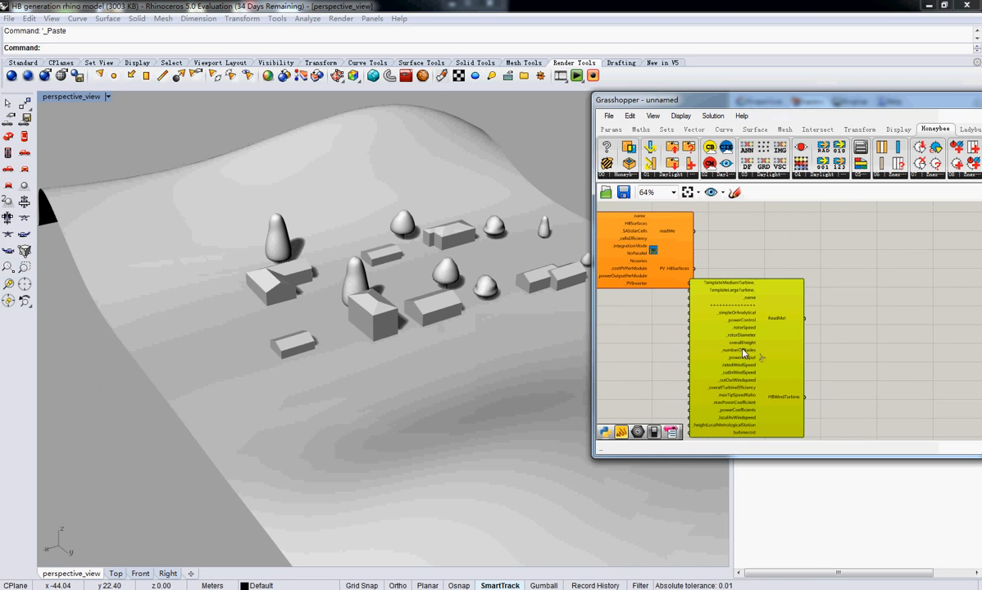
{"action": "right_click_drag", "start_coordinate": [685, 286], "coordinate": [728, 295]}
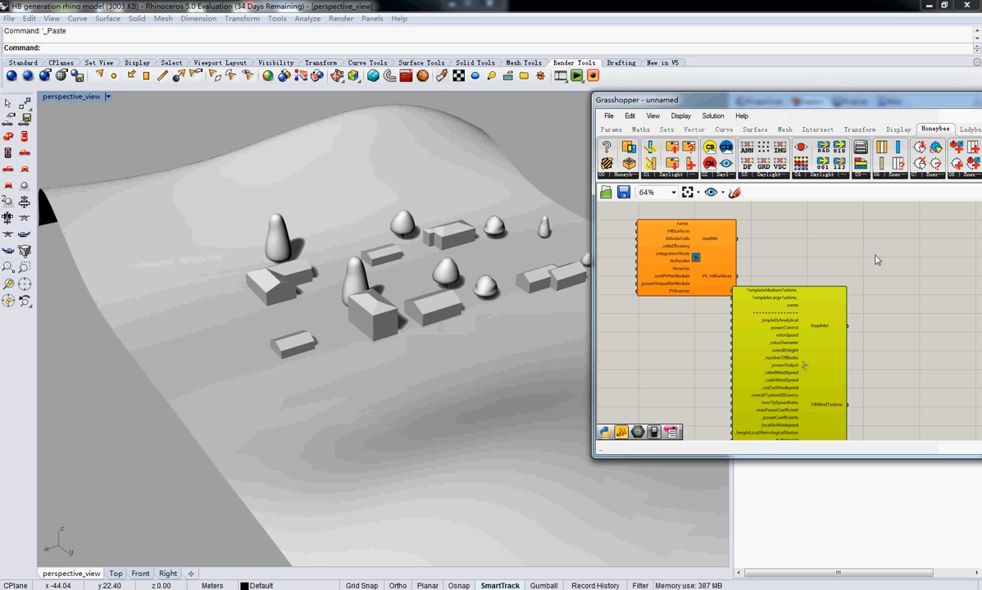
{"action": "left_click_drag", "start_coordinate": [767, 368], "coordinate": [683, 399]}
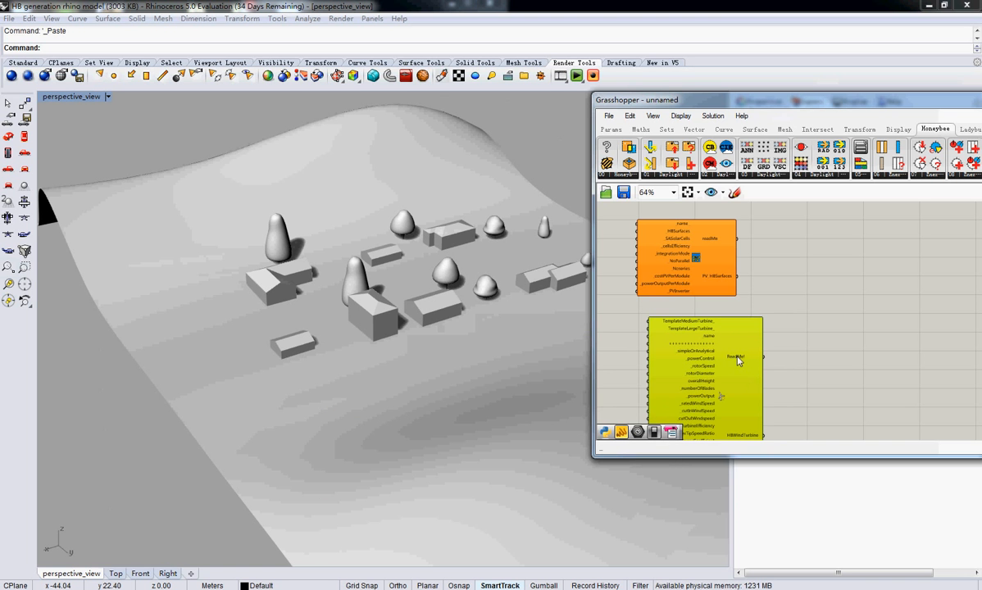
{"action": "mouse_move", "coordinate": [737, 359]}
{"action": "left_click", "coordinate": [626, 117]}
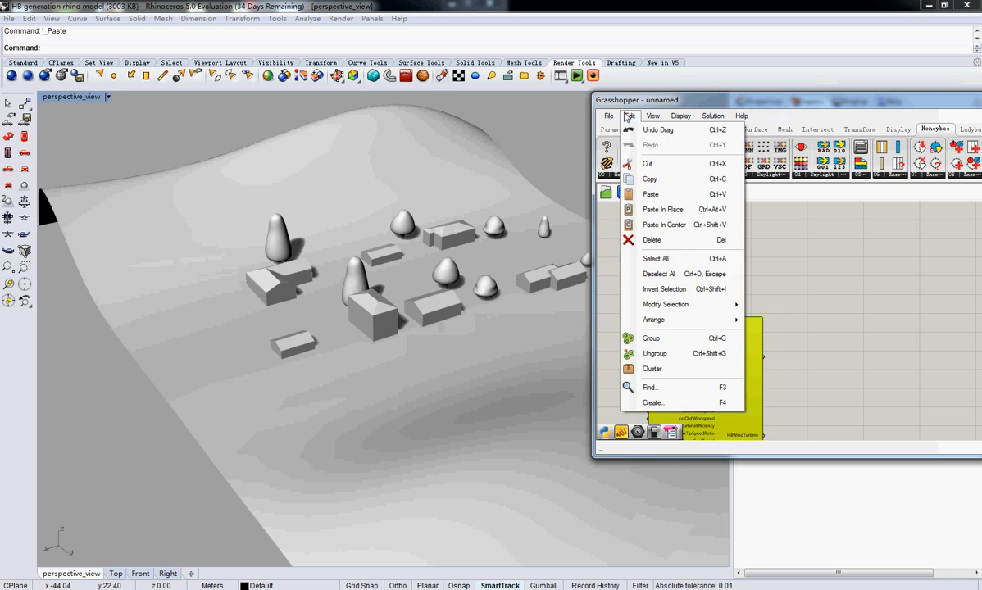
{"action": "left_click", "coordinate": [659, 239]}
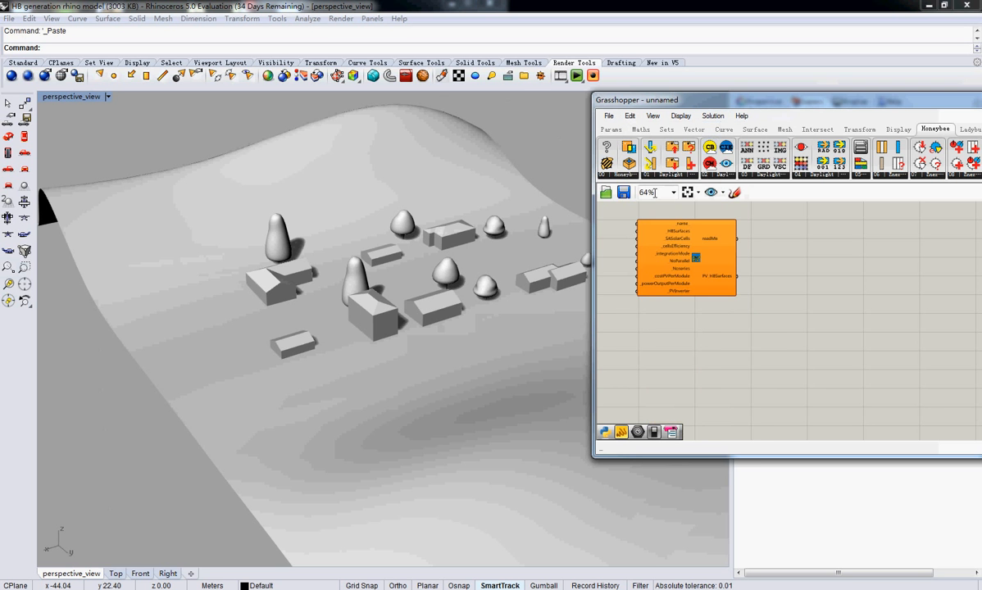
Reposition the PV generator component to clear canvas space beside its inputs, and shift the Grasshopper window over the Rhino view
{"action": "right_click_drag", "start_coordinate": [643, 340], "coordinate": [727, 386]}
{"action": "scroll", "coordinate": [781, 319], "scroll_direction": "down", "scroll_amount": 5}
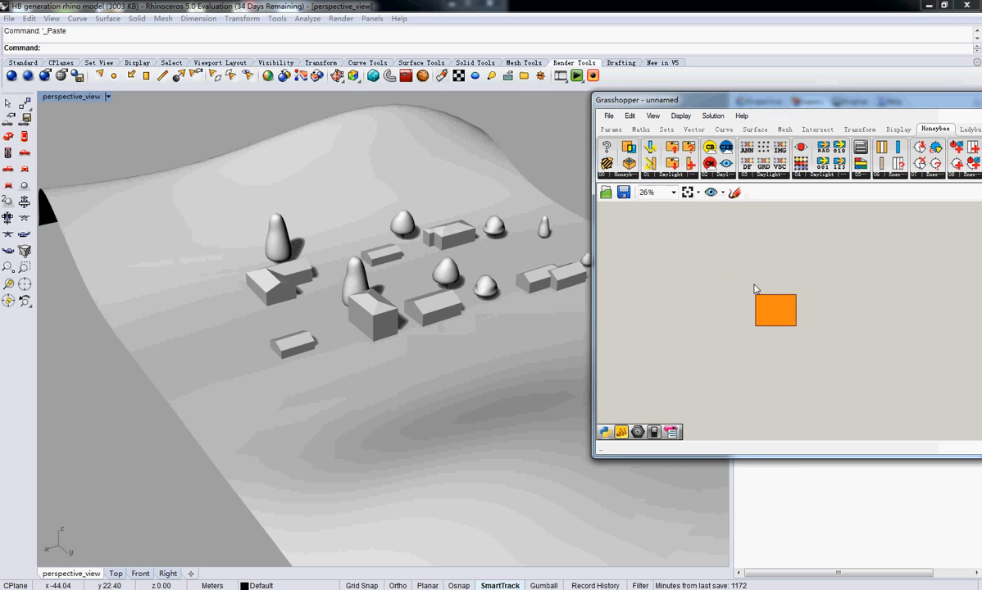
{"action": "right_click_drag", "start_coordinate": [341, 321], "coordinate": [386, 302]}
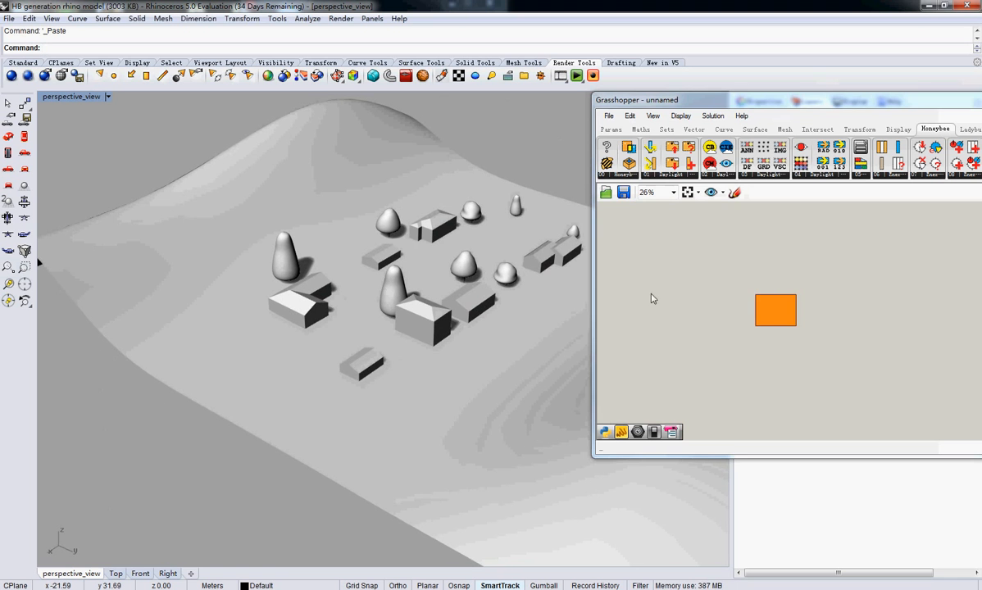
{"action": "right_click_drag", "start_coordinate": [650, 295], "coordinate": [731, 333]}
{"action": "scroll", "coordinate": [731, 320], "scroll_direction": "down", "scroll_amount": 5}
{"action": "right_click_drag", "start_coordinate": [715, 292], "coordinate": [819, 311]}
{"action": "left_click_drag", "start_coordinate": [902, 329], "coordinate": [668, 249]}
{"action": "right_click_drag", "start_coordinate": [665, 247], "coordinate": [802, 303]}
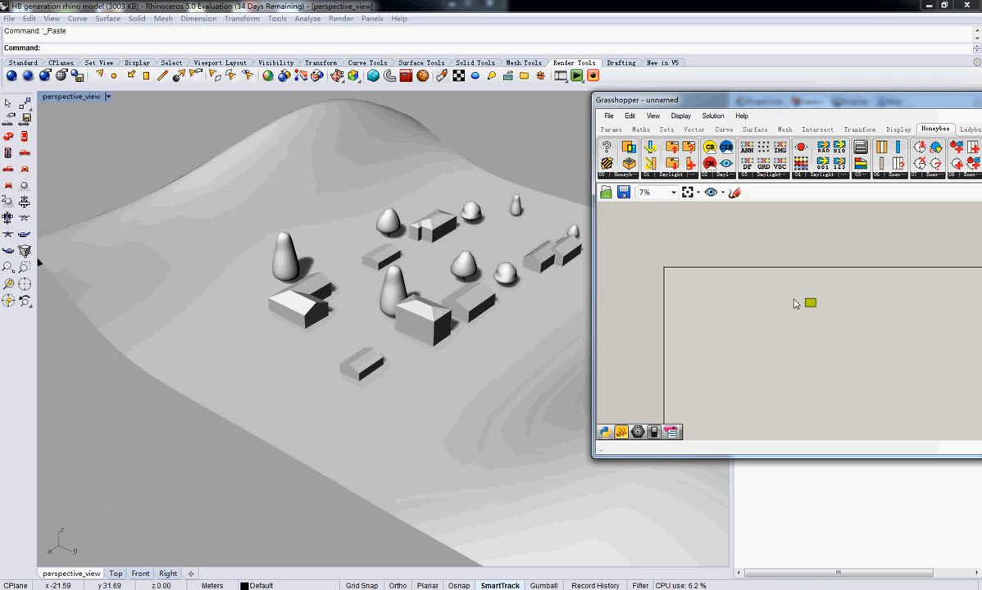
{"action": "scroll", "coordinate": [719, 296], "scroll_direction": "up", "scroll_amount": 4}
{"action": "right_click_drag", "start_coordinate": [716, 300], "coordinate": [744, 298]}
{"action": "left_click_drag", "start_coordinate": [769, 107], "coordinate": [722, 95]}
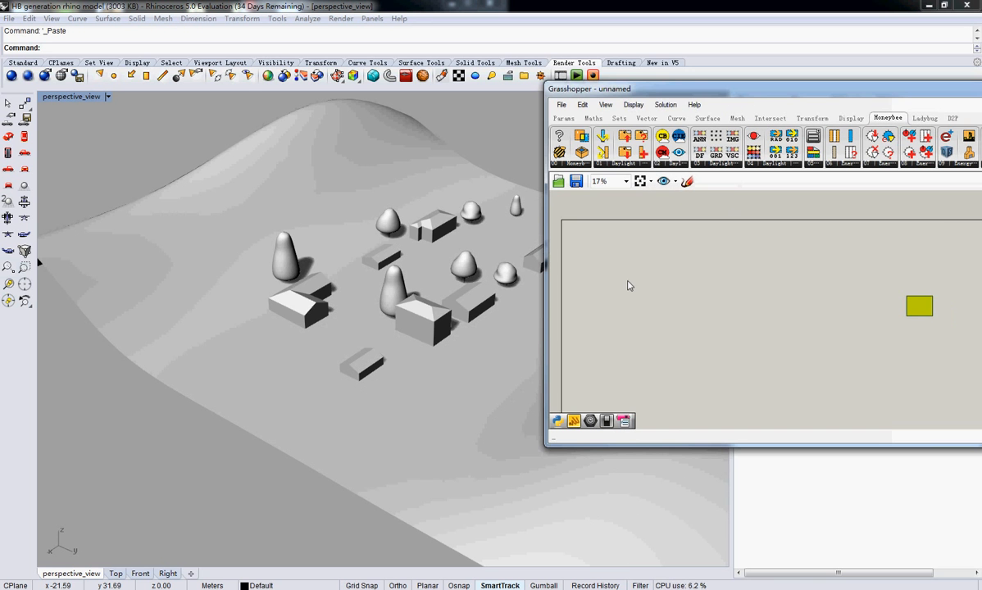
Add a Geometry parameter to the empty canvas area on the input side of the PV generator
{"action": "double_click", "coordinate": [665, 263]}
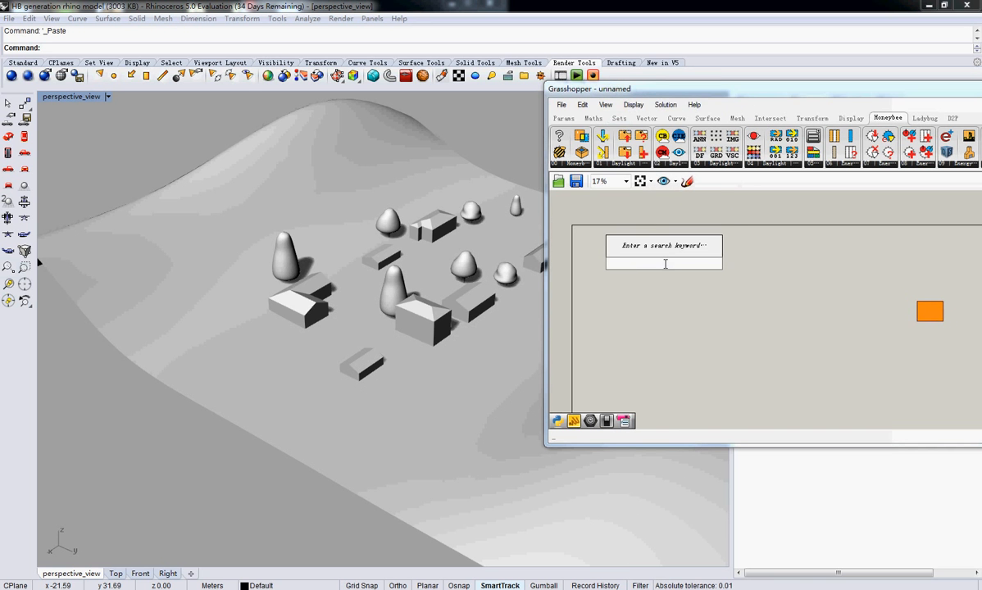
{"action": "type", "text": "geometry"}
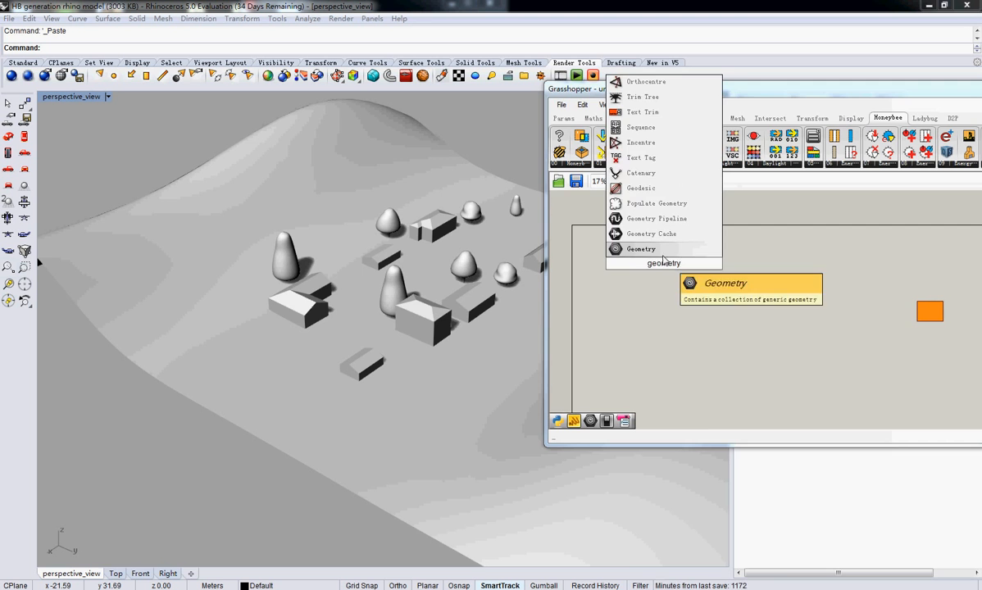
{"action": "key", "text": "Return"}
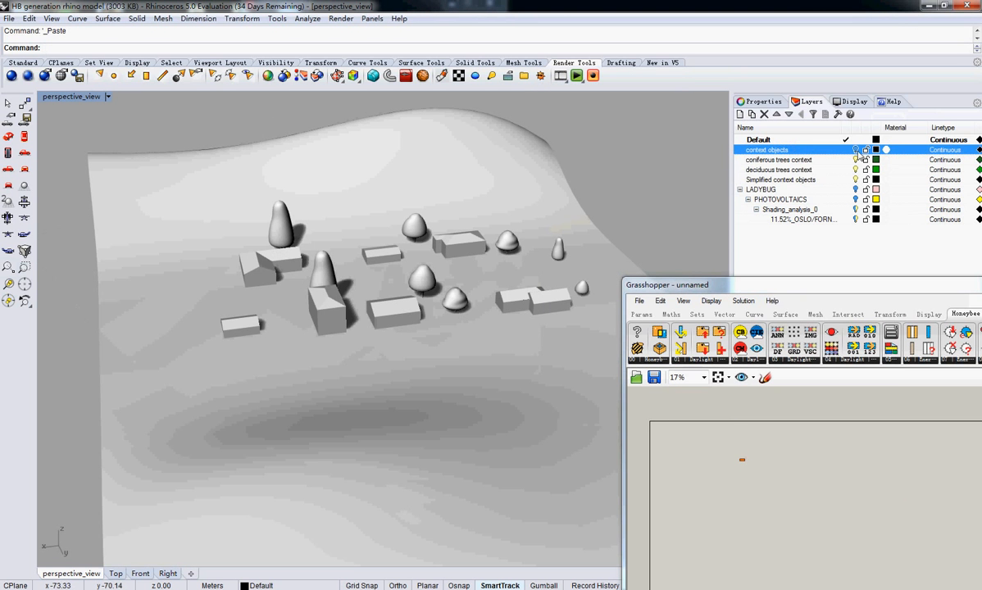
Try to reference one small building in the Geometry parameter, and clear the parameter's values
{"action": "left_click", "coordinate": [742, 460]}
{"action": "right_click", "coordinate": [741, 464]}
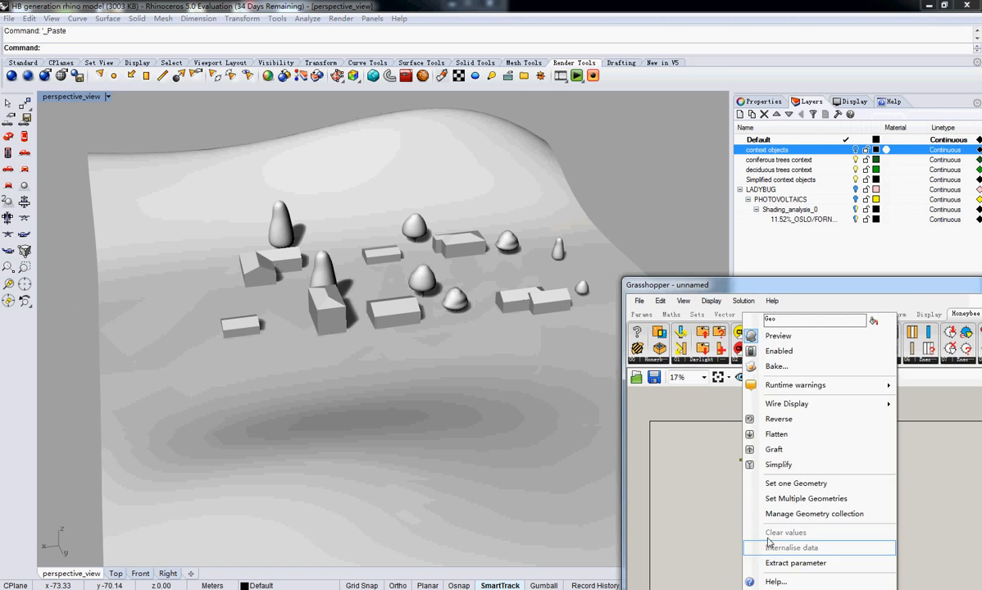
{"action": "left_click", "coordinate": [746, 484]}
{"action": "right_click_drag", "start_coordinate": [296, 304], "coordinate": [361, 247]}
{"action": "left_click", "coordinate": [384, 266]}
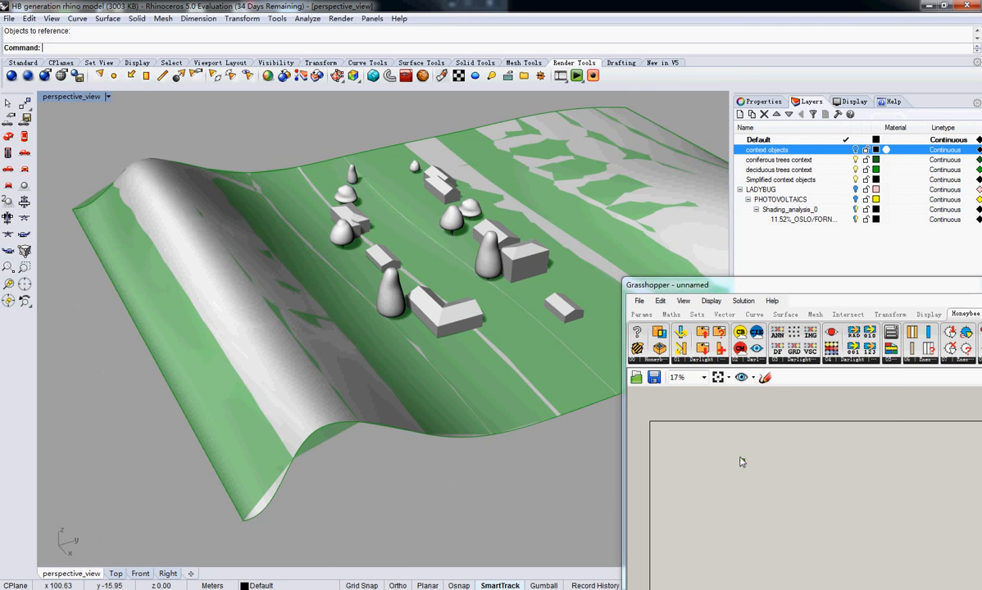
{"action": "right_click", "coordinate": [742, 459]}
{"action": "left_click", "coordinate": [795, 536]}
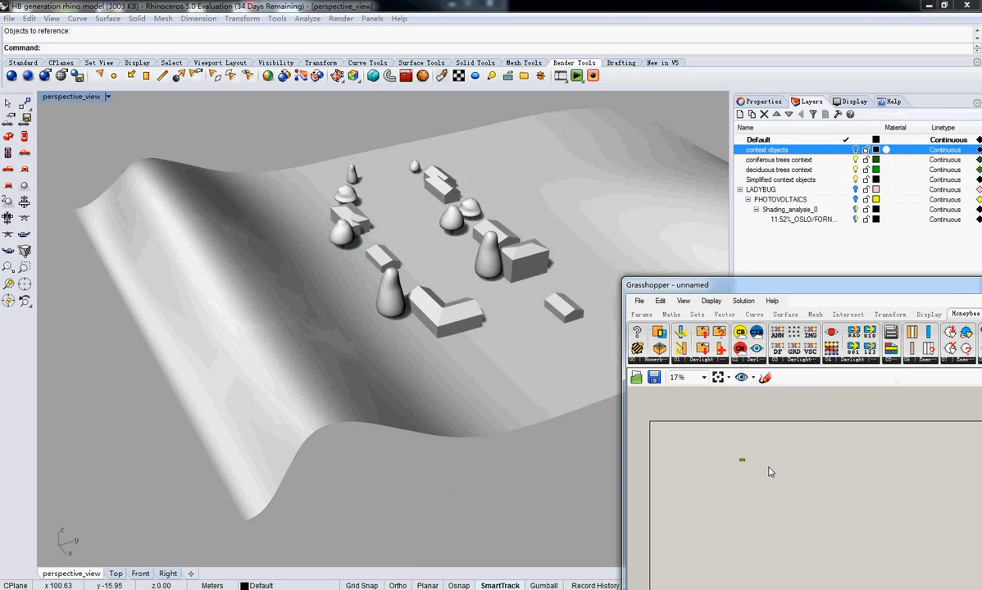
Reference the small gabled building near the coniferous tree as the single geometry of the Geometry parameter
{"action": "left_click", "coordinate": [381, 257]}
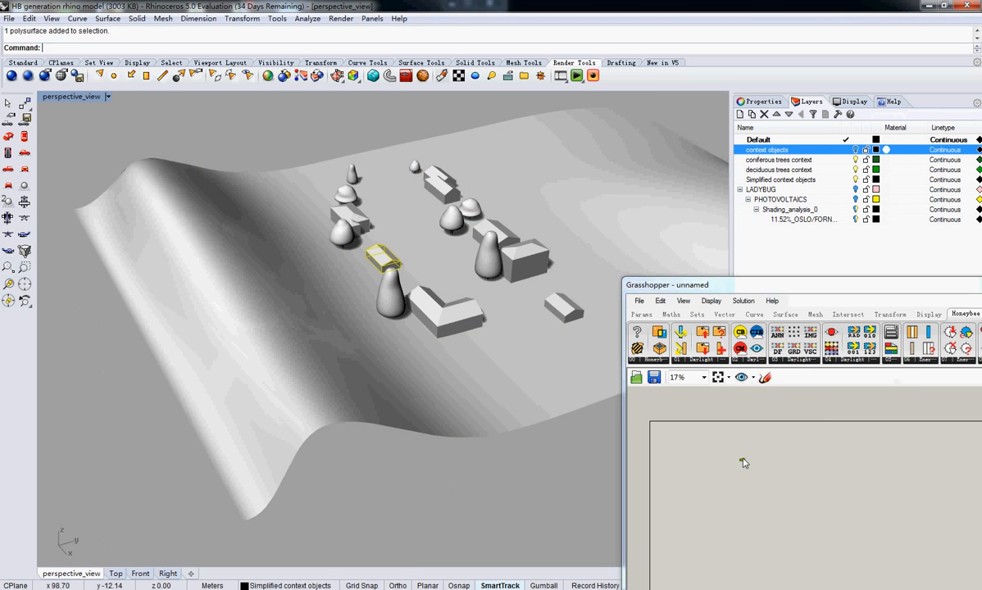
{"action": "right_click", "coordinate": [746, 461]}
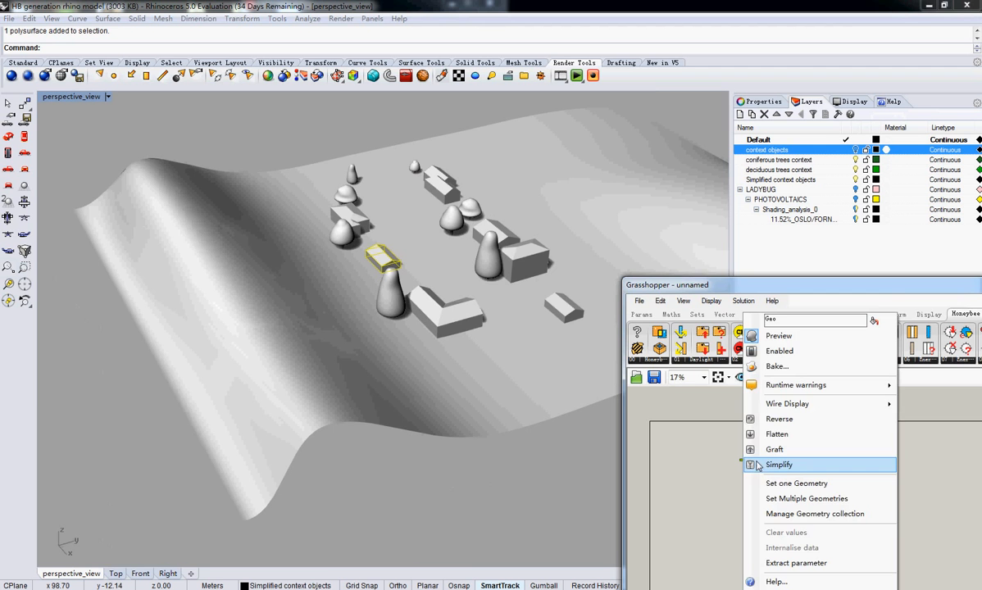
{"action": "left_click", "coordinate": [771, 483]}
{"action": "right_click_drag", "start_coordinate": [416, 272], "coordinate": [468, 266]}
{"action": "scroll", "coordinate": [467, 266], "scroll_direction": "up", "scroll_amount": 5}
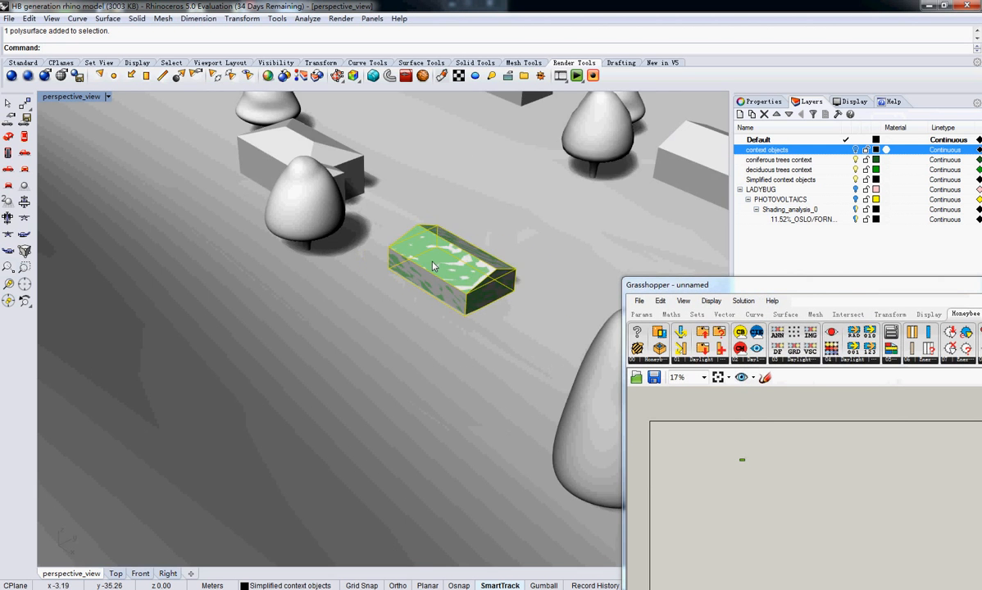
{"action": "scroll", "coordinate": [442, 264], "scroll_direction": "down", "scroll_amount": 3}
Add a Honeybee_Masses2Zones component and connect the Geometry parameter to its _zoneMasses input
{"action": "left_click_drag", "start_coordinate": [788, 285], "coordinate": [672, 142]}
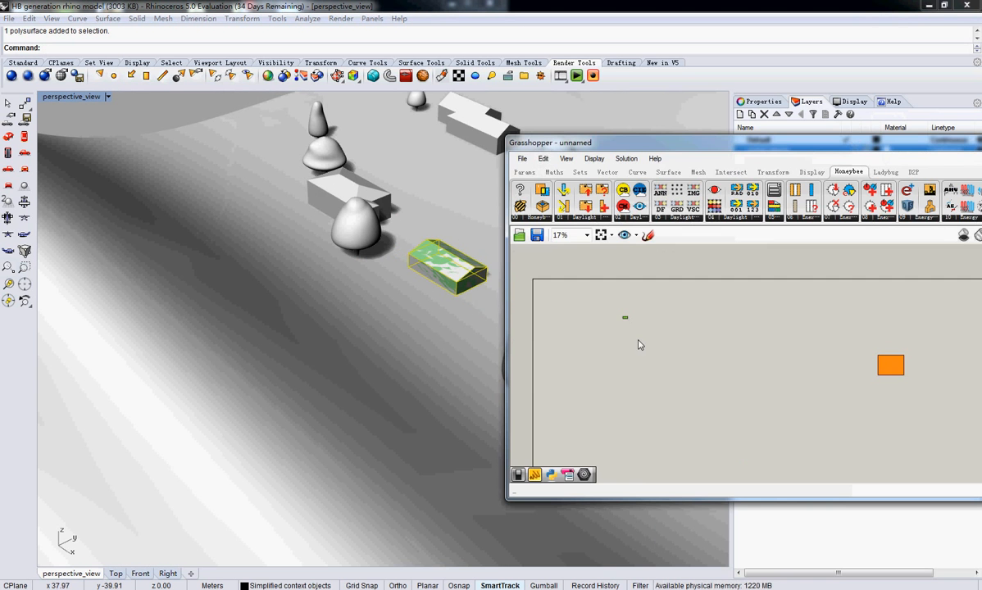
{"action": "scroll", "coordinate": [639, 337], "scroll_direction": "up", "scroll_amount": 5}
{"action": "right_click_drag", "start_coordinate": [588, 327], "coordinate": [654, 332]}
{"action": "scroll", "coordinate": [654, 333], "scroll_direction": "up", "scroll_amount": 3}
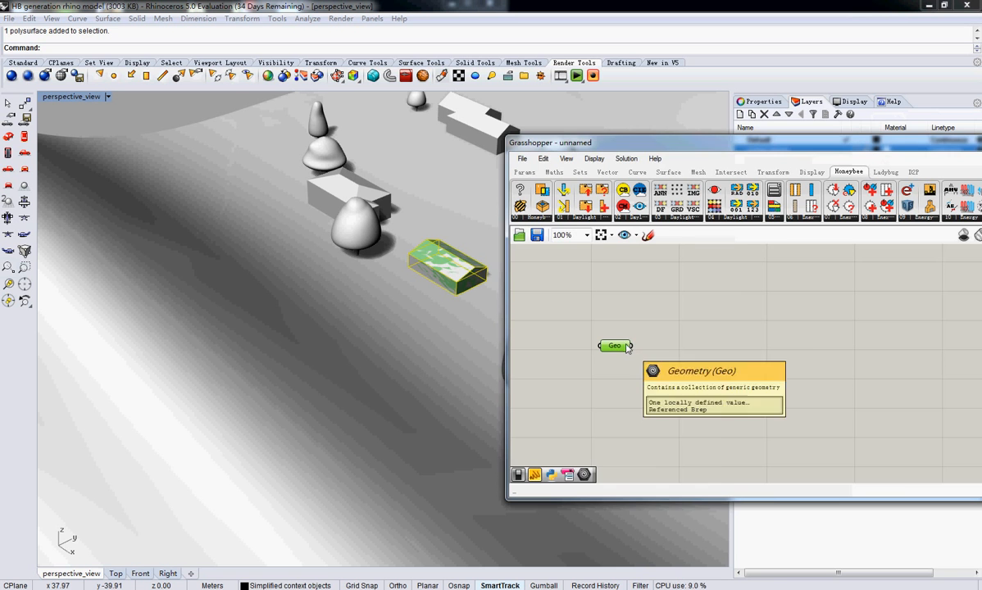
{"action": "double_click", "coordinate": [758, 332]}
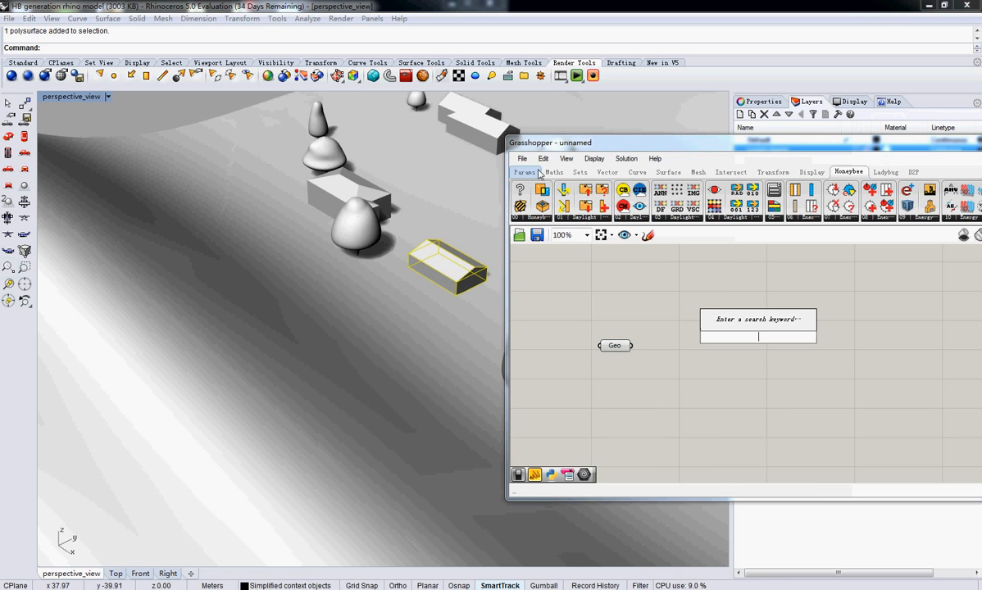
{"action": "left_click", "coordinate": [536, 219]}
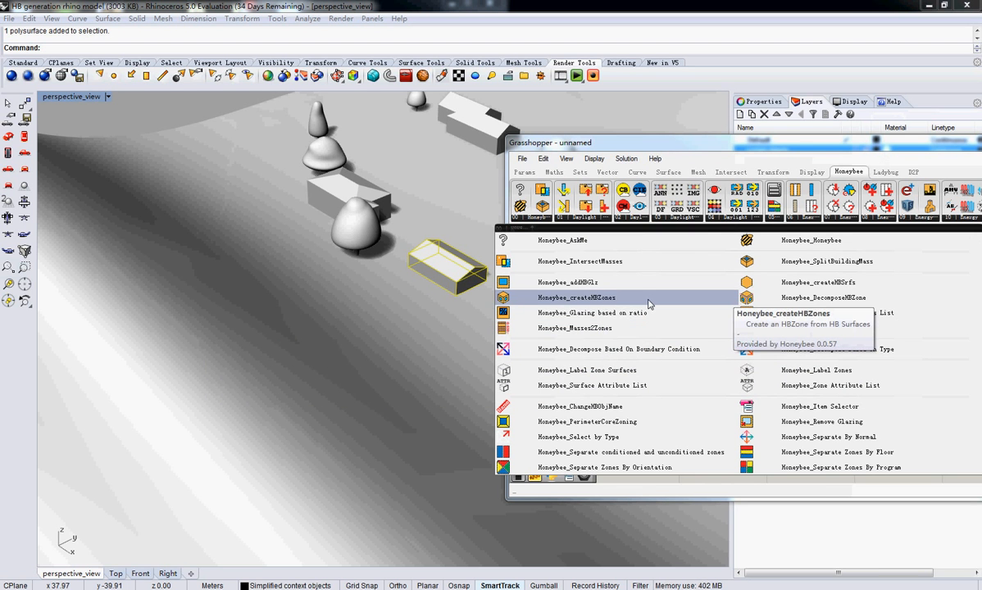
{"action": "left_click", "coordinate": [639, 328]}
{"action": "left_click", "coordinate": [779, 362]}
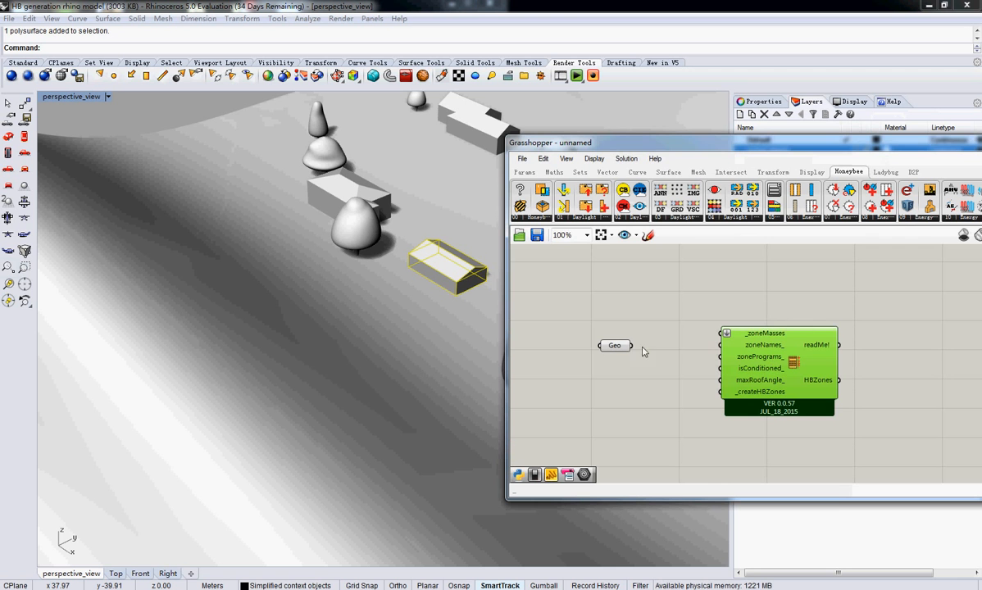
{"action": "left_click_drag", "start_coordinate": [631, 345], "coordinate": [721, 332]}
Add a Boolean Toggle set to True to the _createHBZones input of Honeybee_Masses2Zones and preview the generated zone on the building
{"action": "double_click", "coordinate": [658, 398]}
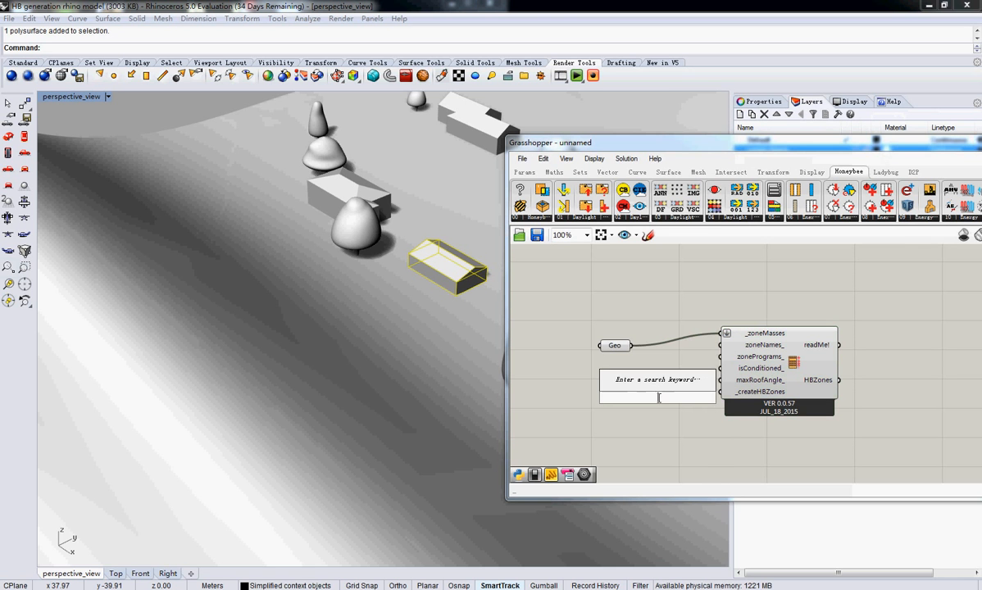
{"action": "type", "text": "boolean"}
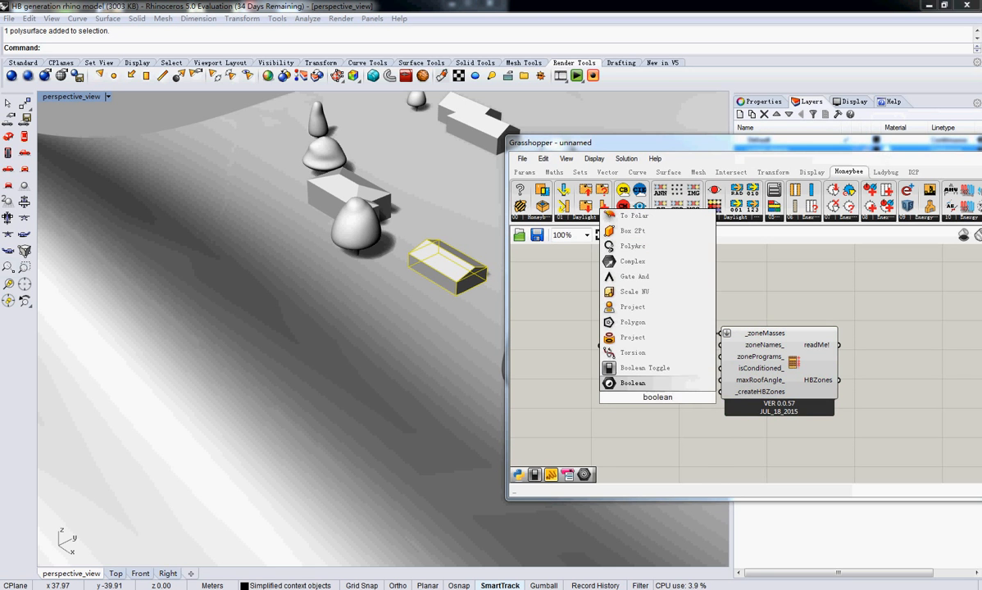
{"action": "left_click", "coordinate": [631, 368]}
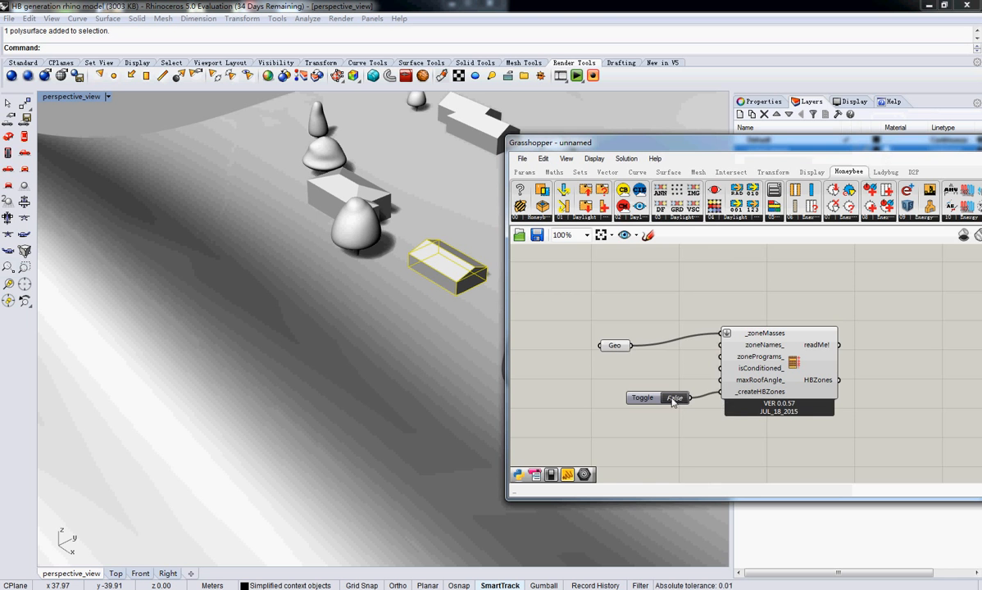
{"action": "double_click", "coordinate": [674, 398]}
{"action": "right_click_drag", "start_coordinate": [789, 383], "coordinate": [732, 382]}
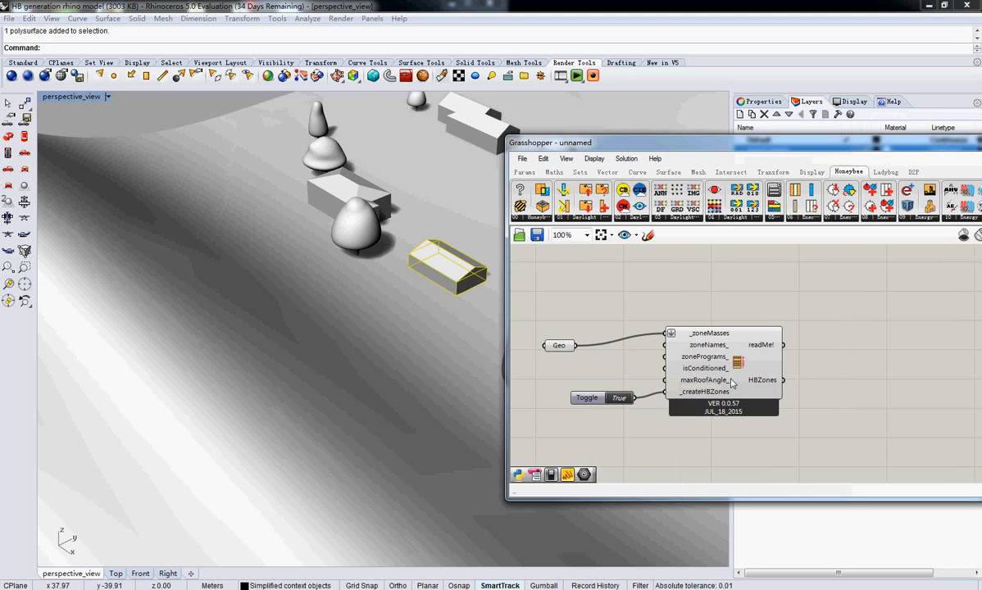
{"action": "left_click_drag", "start_coordinate": [773, 146], "coordinate": [553, 111]}
{"action": "right_click_drag", "start_coordinate": [603, 281], "coordinate": [525, 281]}
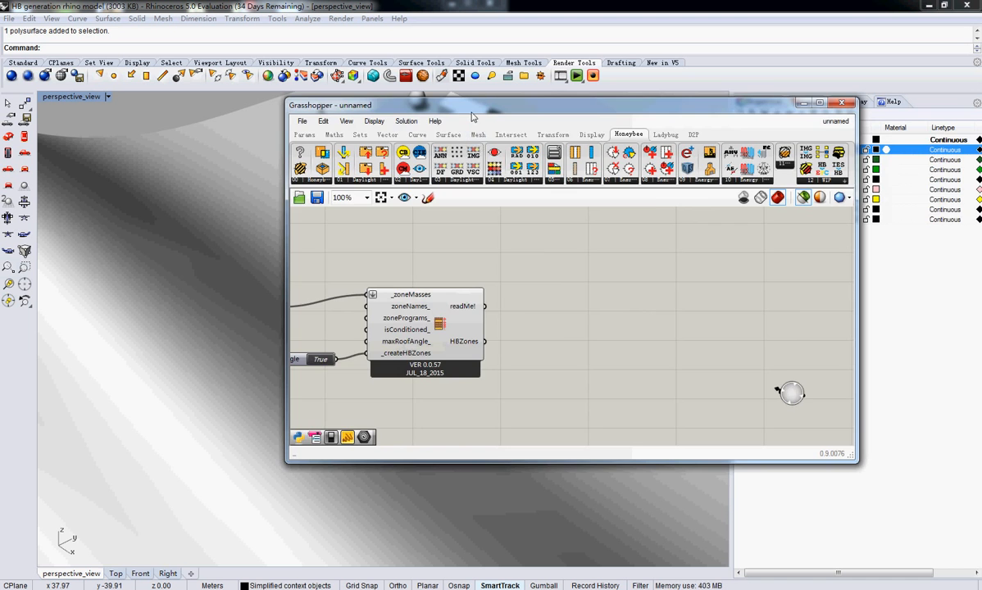
{"action": "left_click_drag", "start_coordinate": [471, 111], "coordinate": [832, 152]}
{"action": "left_click", "coordinate": [796, 393]}
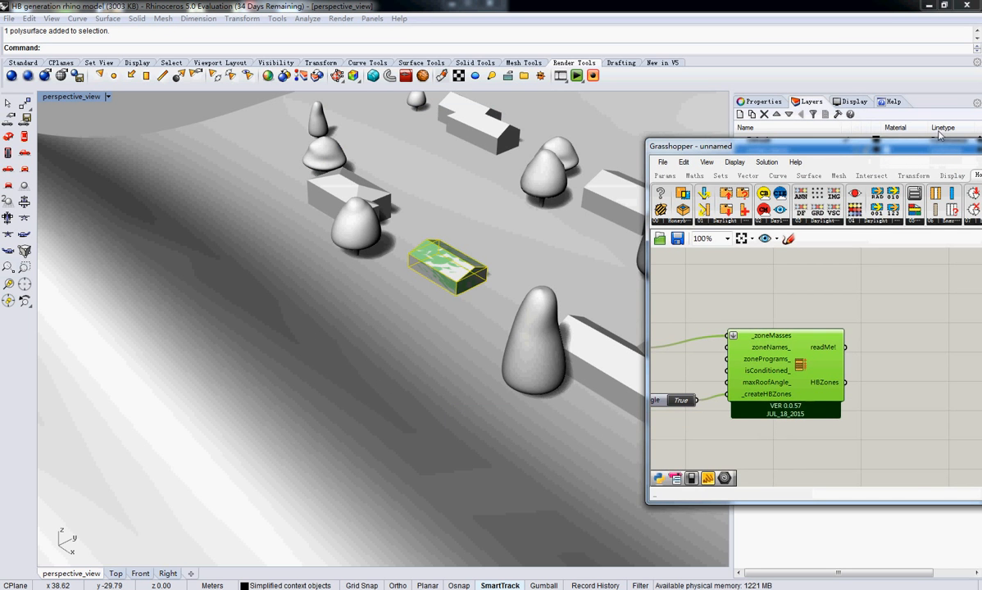
Add a Honeybee_Select by Type component and connect the HBZones output of Honeybee_Masses2Zones to its _HBZones input
{"action": "left_click_drag", "start_coordinate": [913, 146], "coordinate": [799, 129]}
{"action": "right_click_drag", "start_coordinate": [882, 349], "coordinate": [803, 344]}
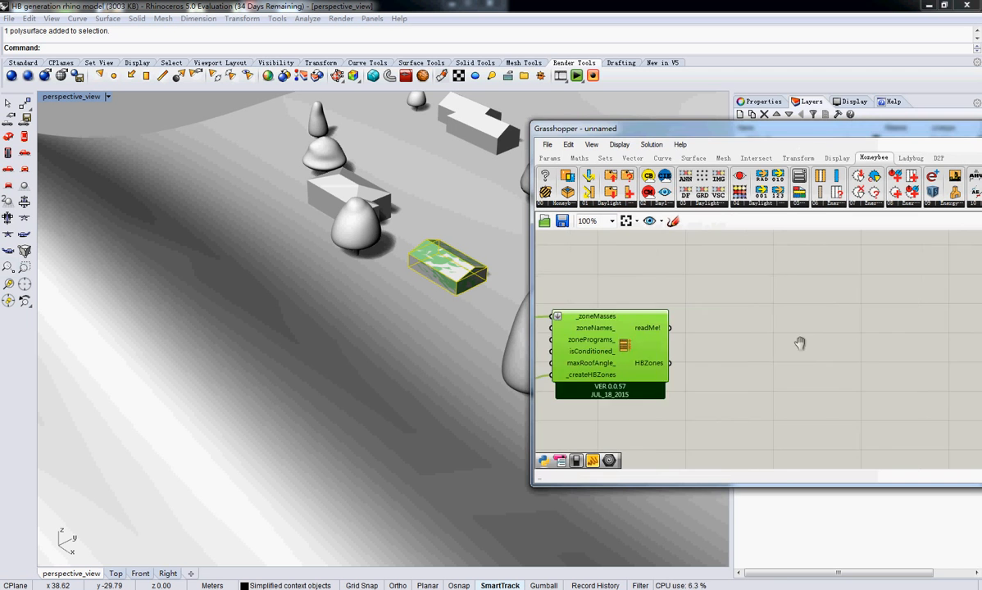
{"action": "double_click", "coordinate": [743, 341]}
{"action": "type", "text": "sel by"}
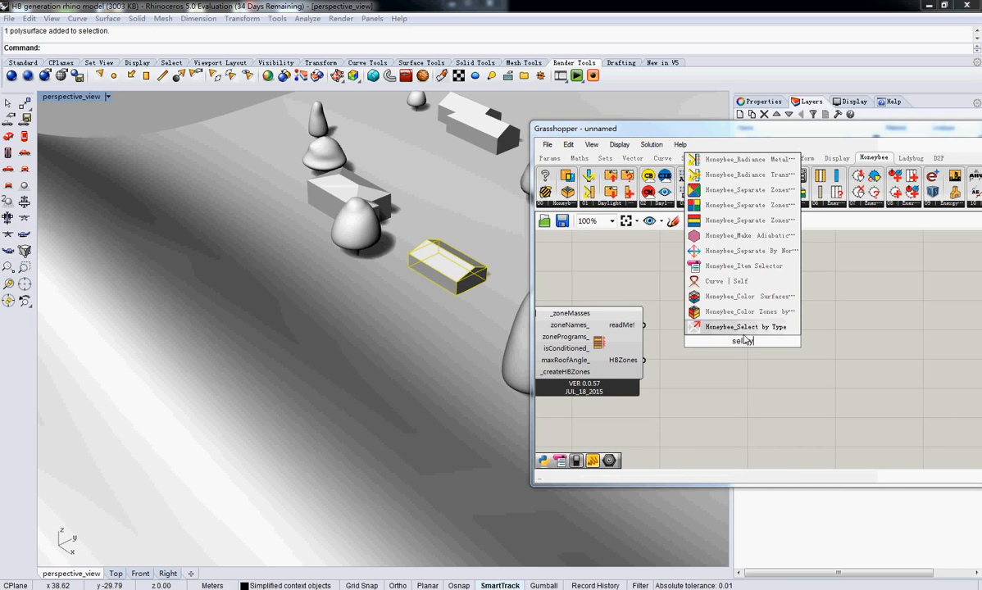
{"action": "key", "text": "Return"}
{"action": "left_click_drag", "start_coordinate": [744, 342], "coordinate": [797, 396]}
{"action": "left_click_drag", "start_coordinate": [642, 361], "coordinate": [740, 365]}
Add a Boolean Toggle set to True to the _showRoofs input of Honeybee_Select by Type
{"action": "left_click", "coordinate": [686, 412]}
{"action": "double_click", "coordinate": [687, 412]}
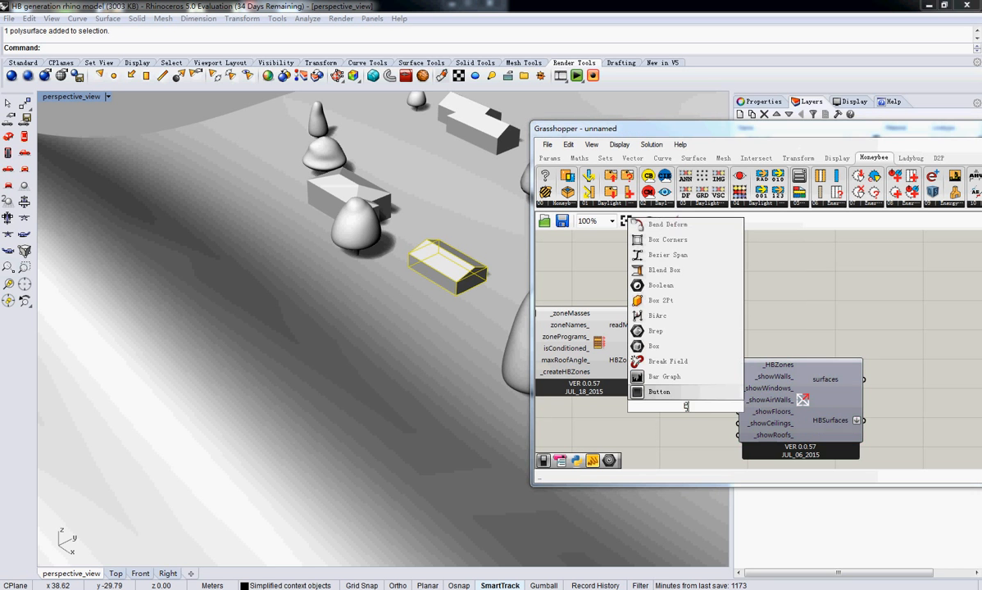
{"action": "type", "text": "boolean"}
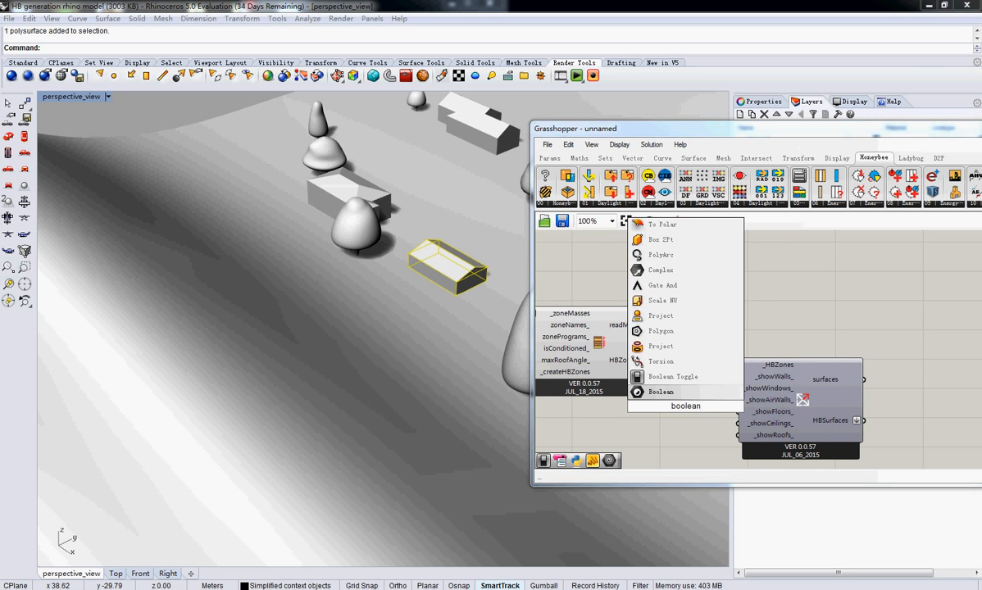
{"action": "left_click", "coordinate": [660, 376]}
{"action": "left_click_drag", "start_coordinate": [670, 410], "coordinate": [739, 435]}
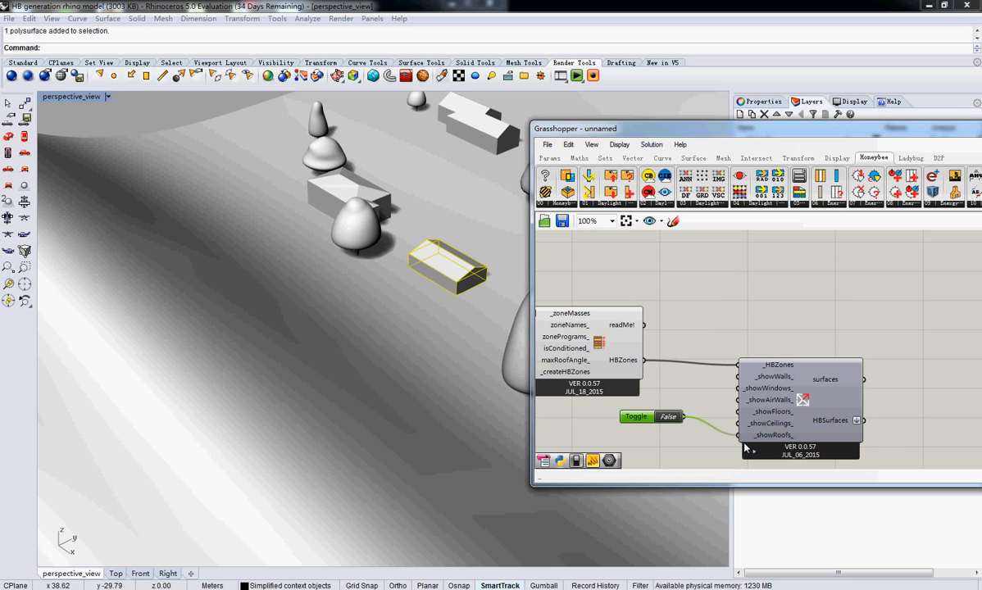
{"action": "left_click", "coordinate": [667, 418]}
Examine from several angles which surfaces of the small gabled building Honeybee_Select by Type extracts as roofs
{"action": "left_click", "coordinate": [764, 404]}
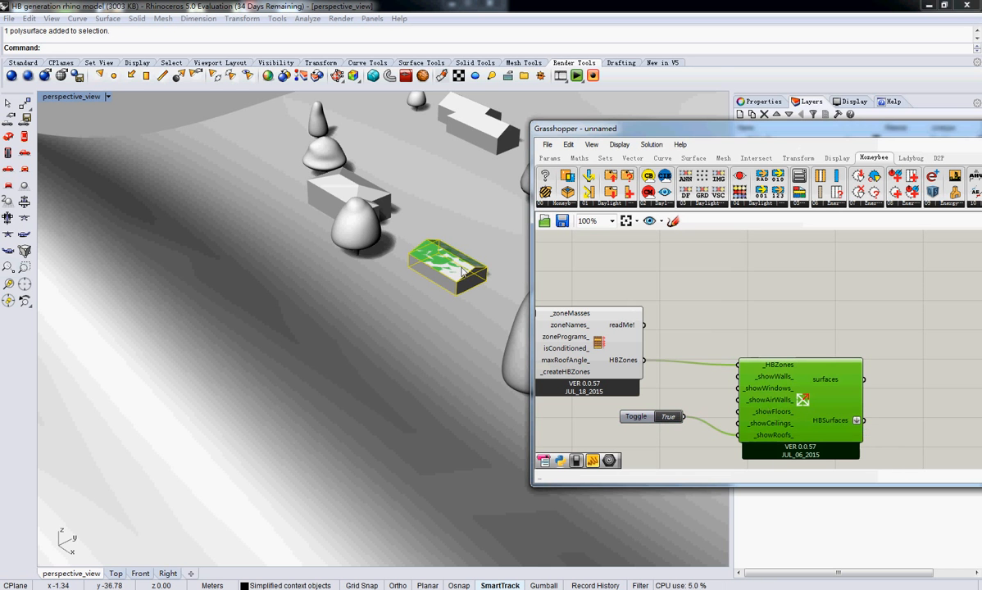
{"action": "right_click_drag", "start_coordinate": [395, 278], "coordinate": [331, 284]}
{"action": "right_click_drag", "start_coordinate": [395, 292], "coordinate": [515, 296]}
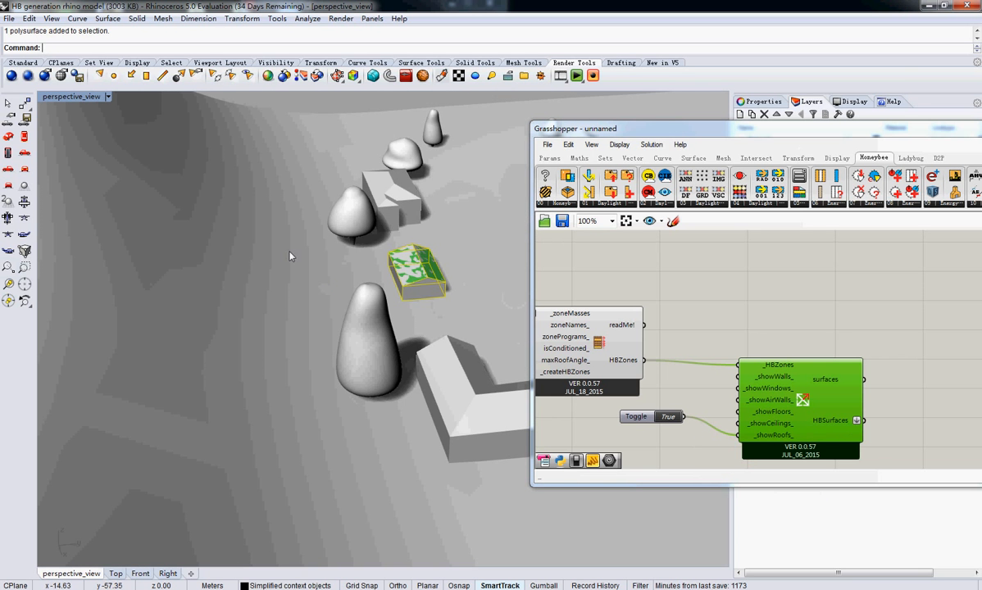
{"action": "right_click_drag", "start_coordinate": [291, 256], "coordinate": [383, 261]}
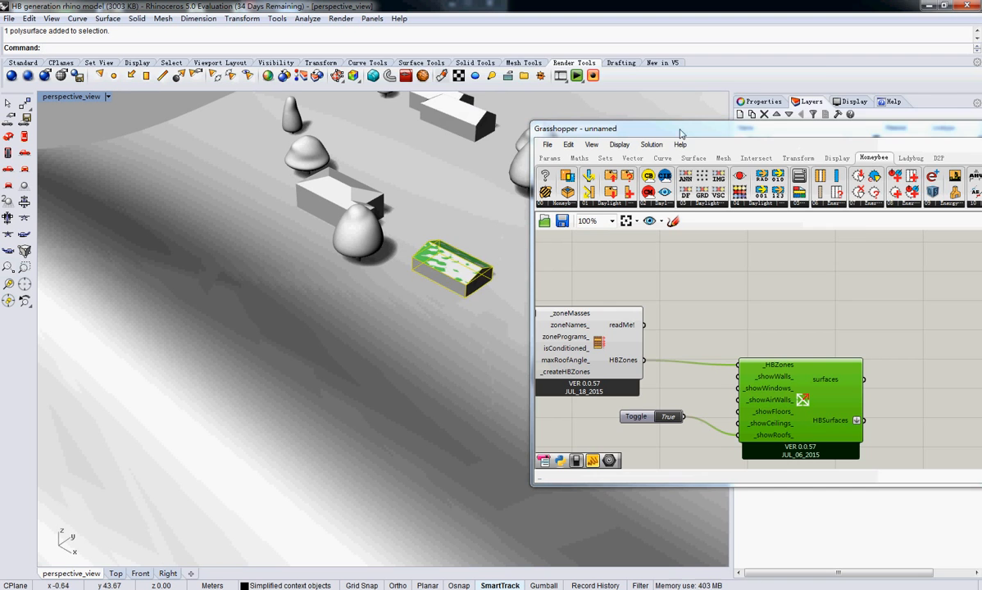
{"action": "left_click_drag", "start_coordinate": [680, 130], "coordinate": [565, 47]}
{"action": "right_click_drag", "start_coordinate": [772, 307], "coordinate": [677, 278]}
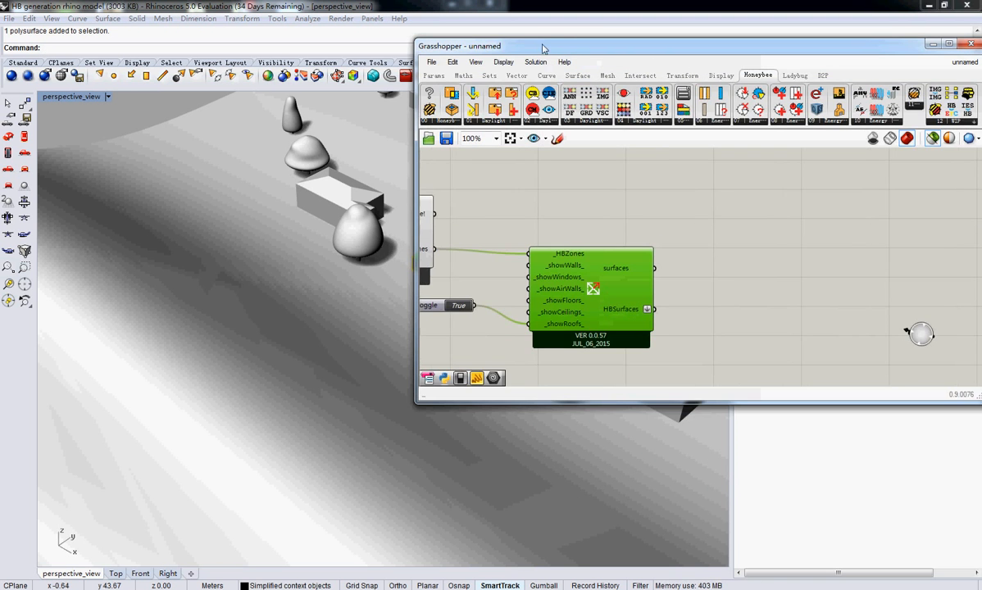
{"action": "left_click_drag", "start_coordinate": [508, 46], "coordinate": [670, 59]}
{"action": "right_click_drag", "start_coordinate": [519, 208], "coordinate": [484, 216]}
{"action": "right_click_drag", "start_coordinate": [674, 237], "coordinate": [766, 247]}
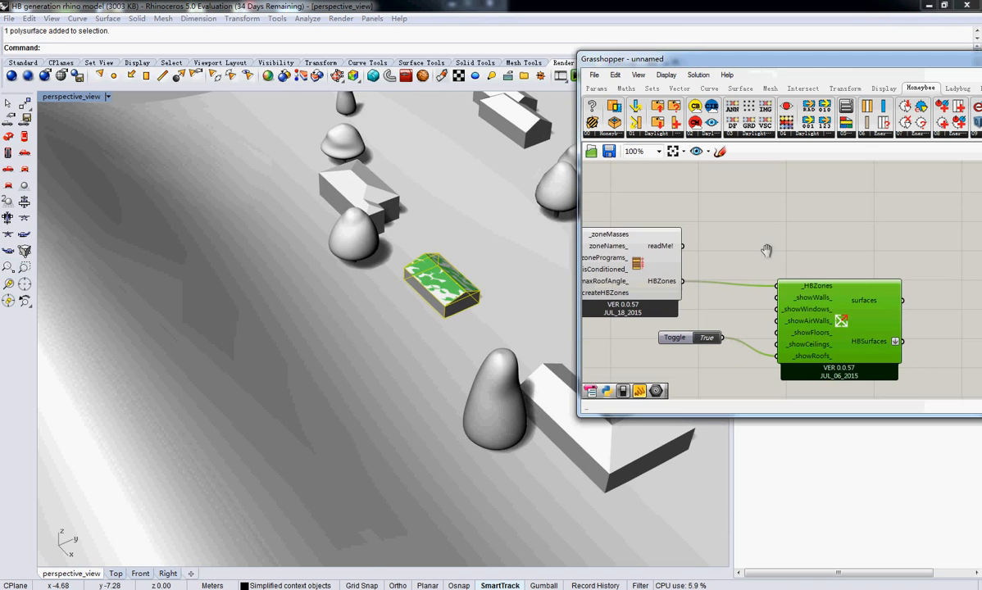
{"action": "right_click_drag", "start_coordinate": [459, 229], "coordinate": [432, 224]}
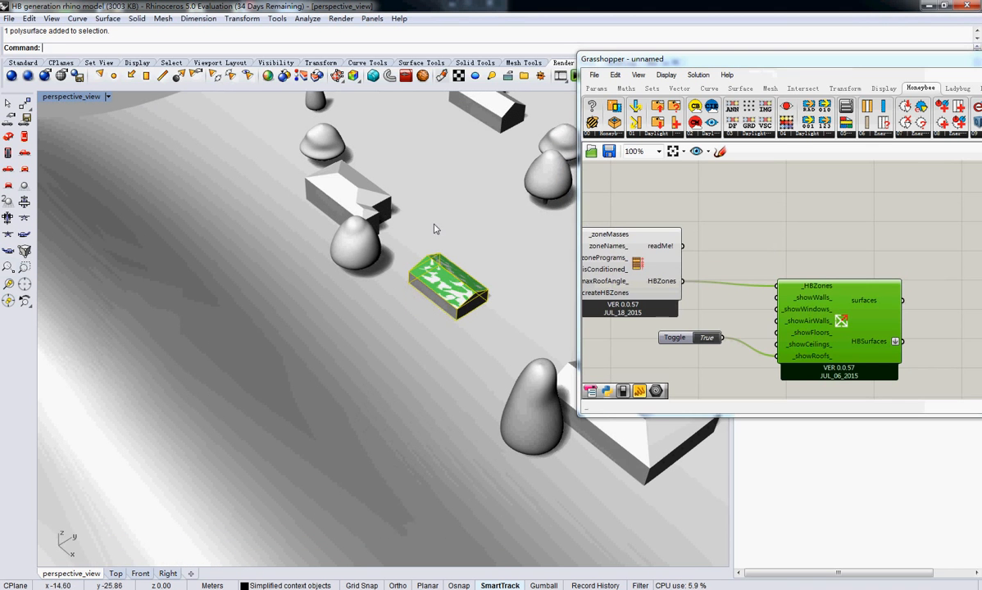
Try to reference the larger building behind the rounded tree in the Geometry parameter, and clear the parameter's values
{"action": "right_click_drag", "start_coordinate": [737, 273], "coordinate": [814, 313]}
{"action": "left_click", "coordinate": [727, 275]}
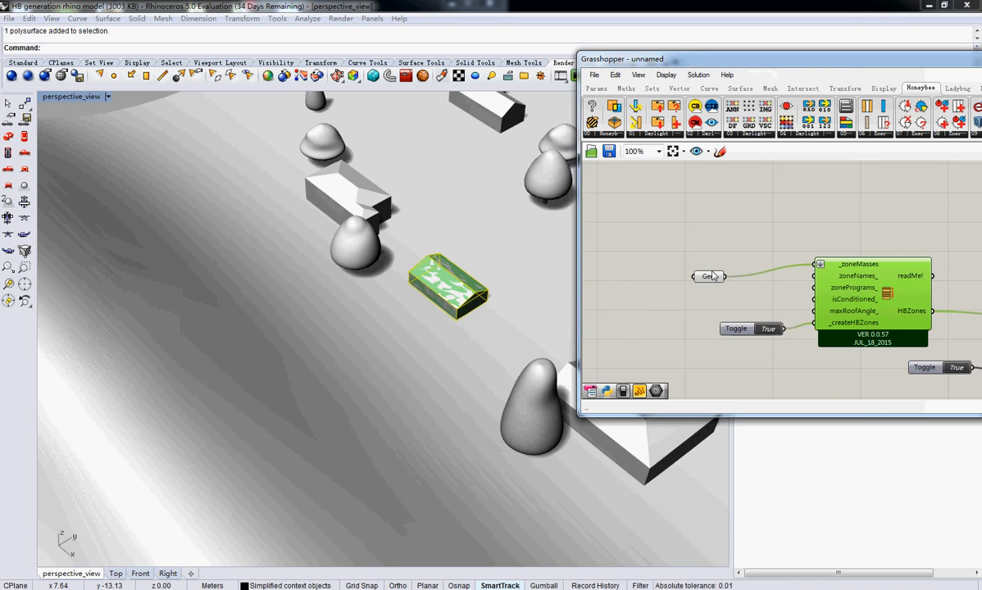
{"action": "left_click", "coordinate": [706, 276]}
{"action": "right_click", "coordinate": [710, 277]}
{"action": "left_click", "coordinate": [748, 448]}
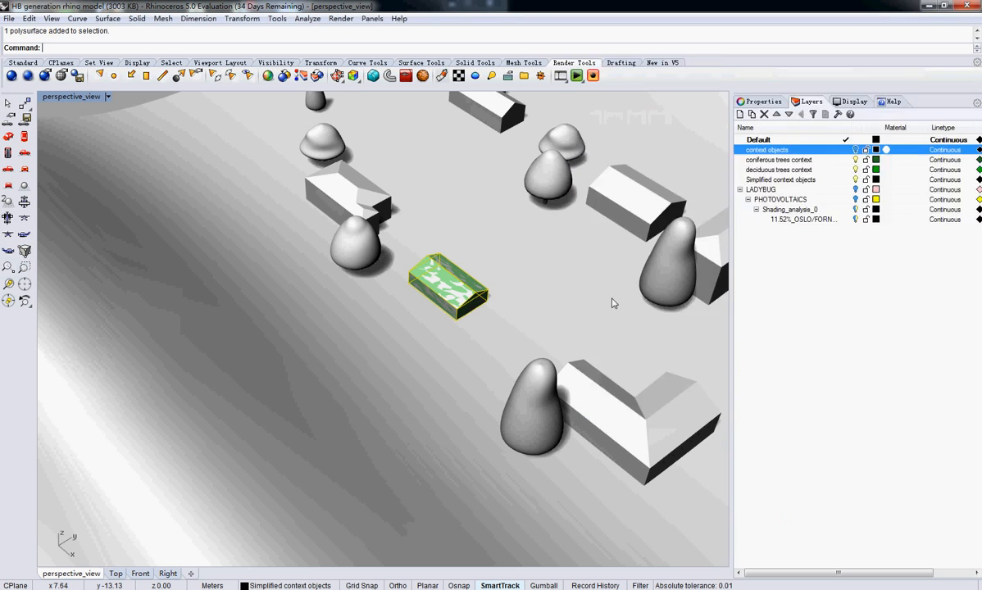
{"action": "left_click", "coordinate": [357, 204]}
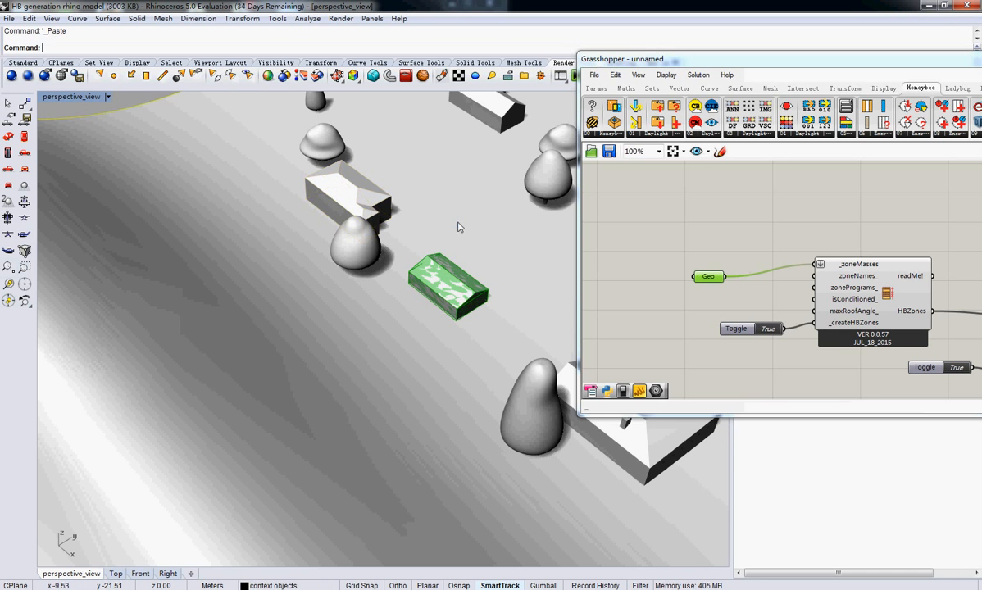
{"action": "right_click", "coordinate": [704, 277]}
{"action": "left_click", "coordinate": [761, 497]}
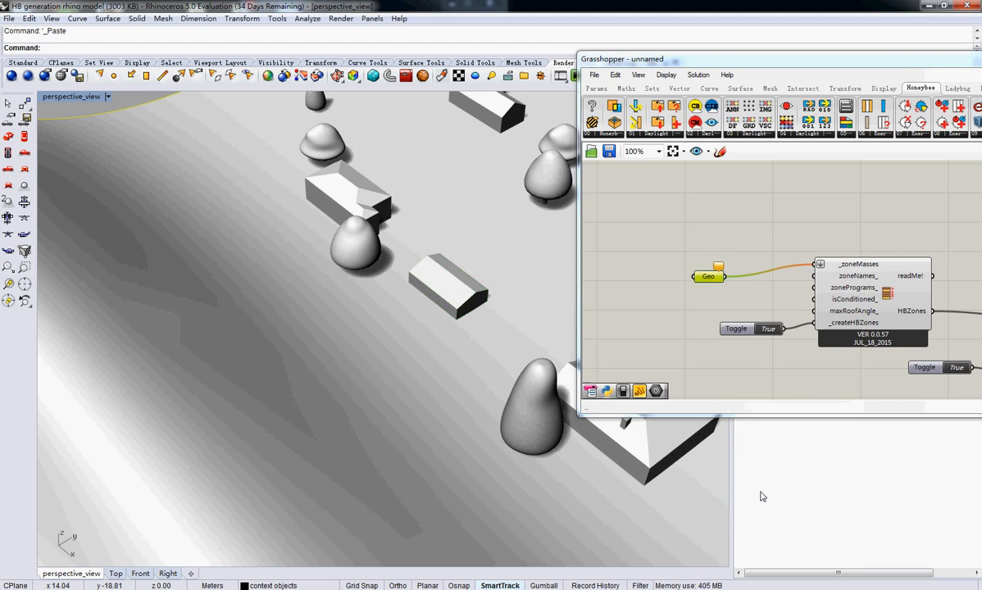
Try setting one geometry for the Geometry parameter, select the polysurface of the larger building behind the rounded tree, and clear the parameter's values
{"action": "right_click", "coordinate": [710, 275]}
{"action": "left_click", "coordinate": [757, 464]}
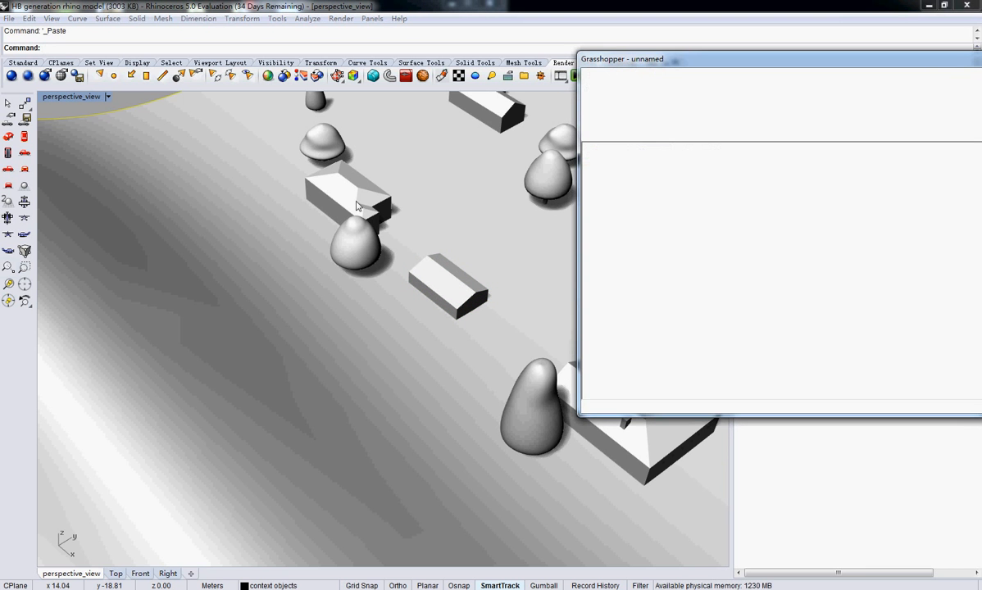
{"action": "left_click", "coordinate": [356, 205]}
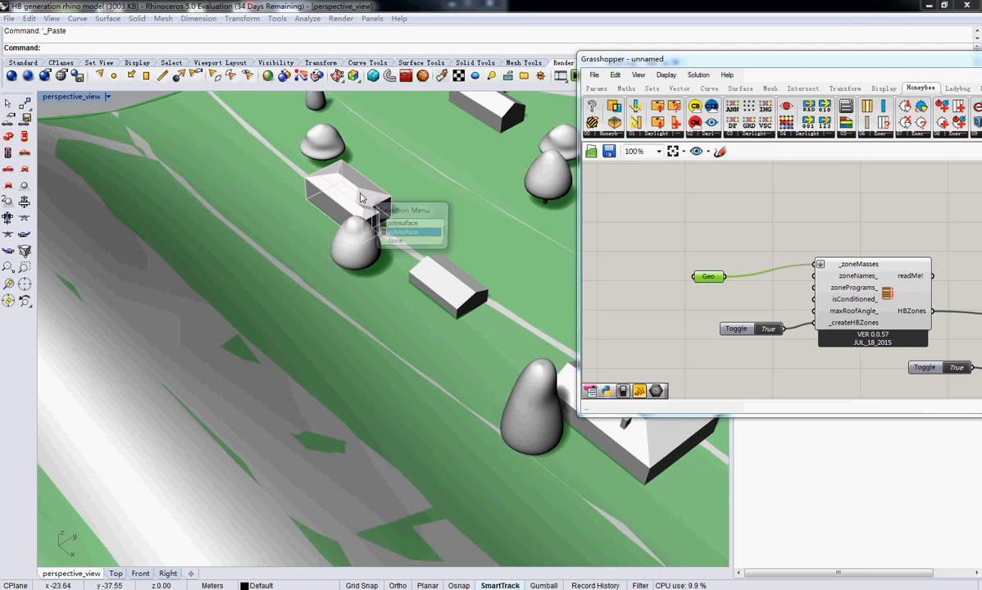
{"action": "left_click", "coordinate": [393, 224]}
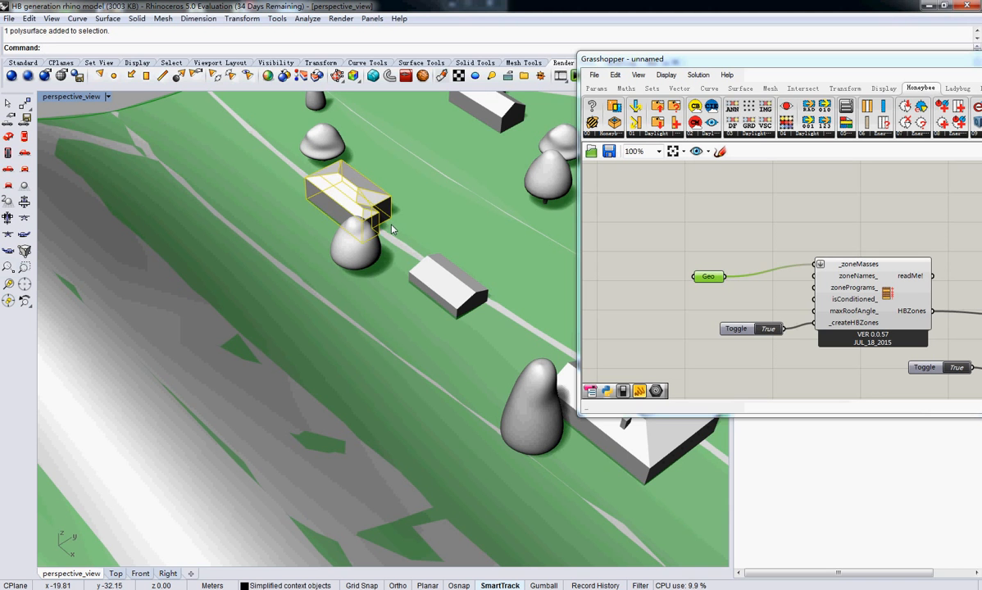
{"action": "right_click", "coordinate": [714, 277]}
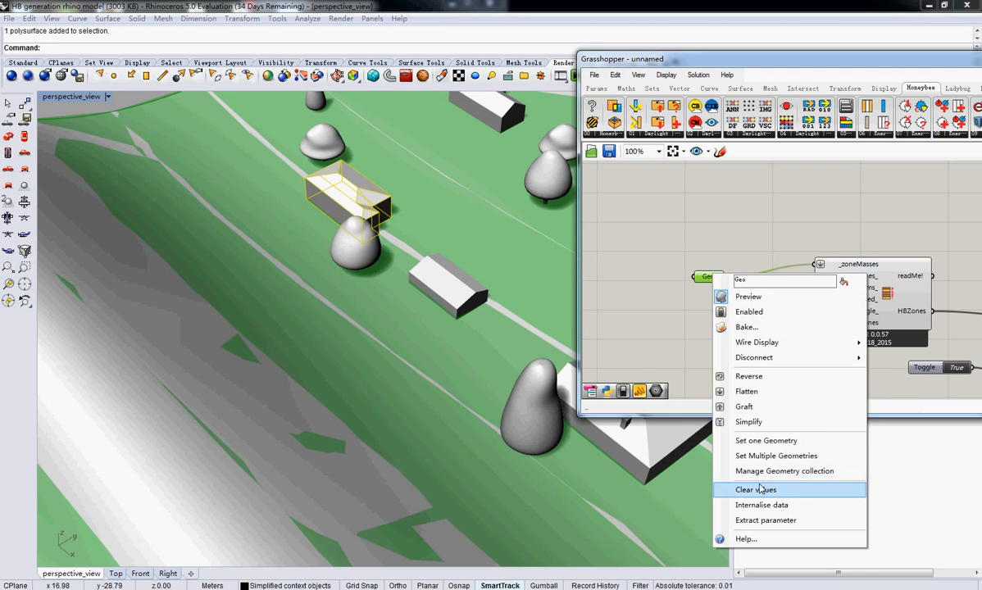
{"action": "left_click", "coordinate": [790, 487]}
Reference the selected larger building in the Geometry parameter with Set Multiple Geometries and preview its Honeybee zone
{"action": "right_click", "coordinate": [710, 280]}
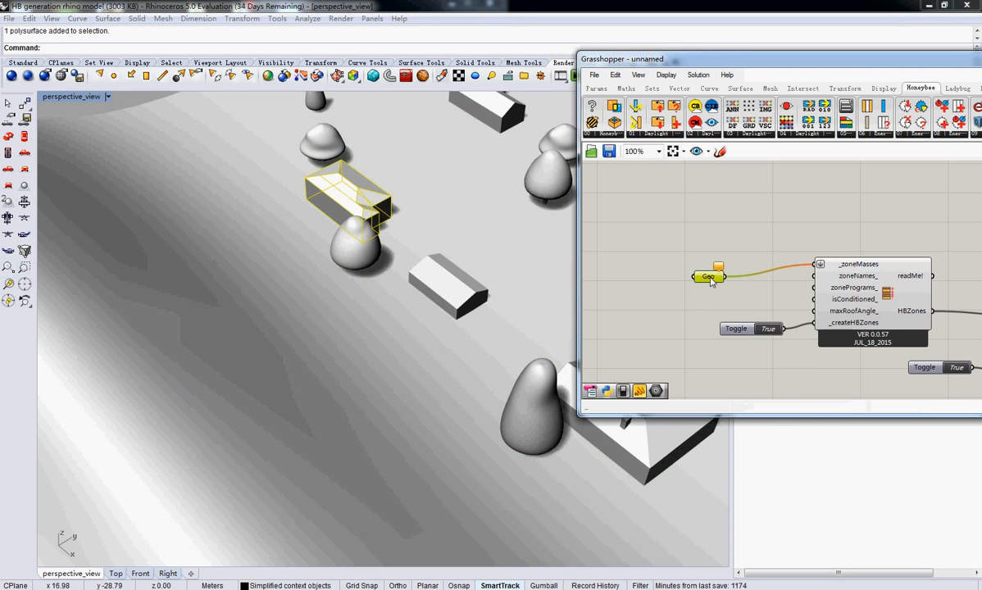
{"action": "left_click", "coordinate": [625, 275]}
{"action": "right_click", "coordinate": [706, 277]}
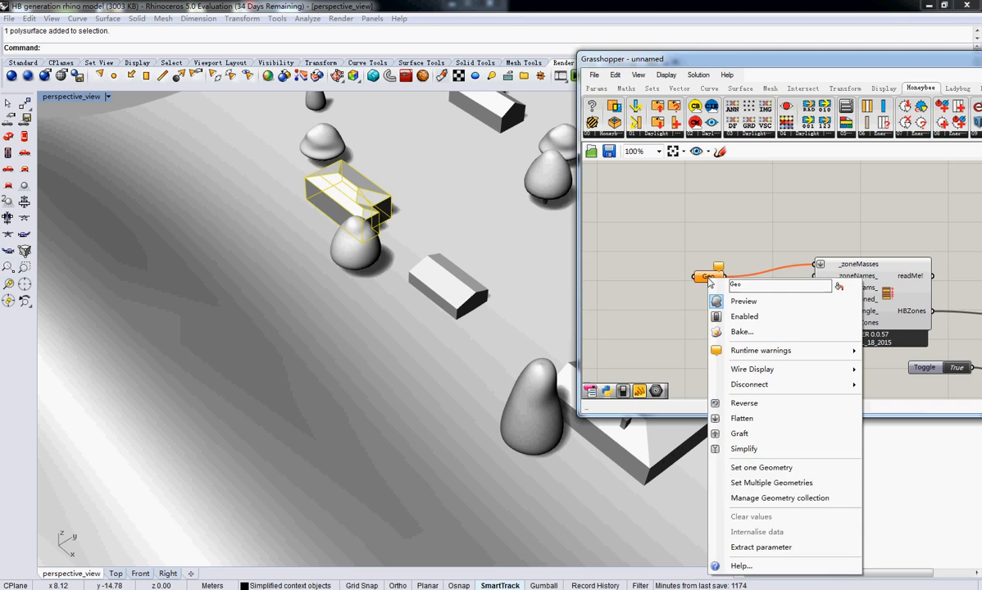
{"action": "left_click", "coordinate": [758, 482]}
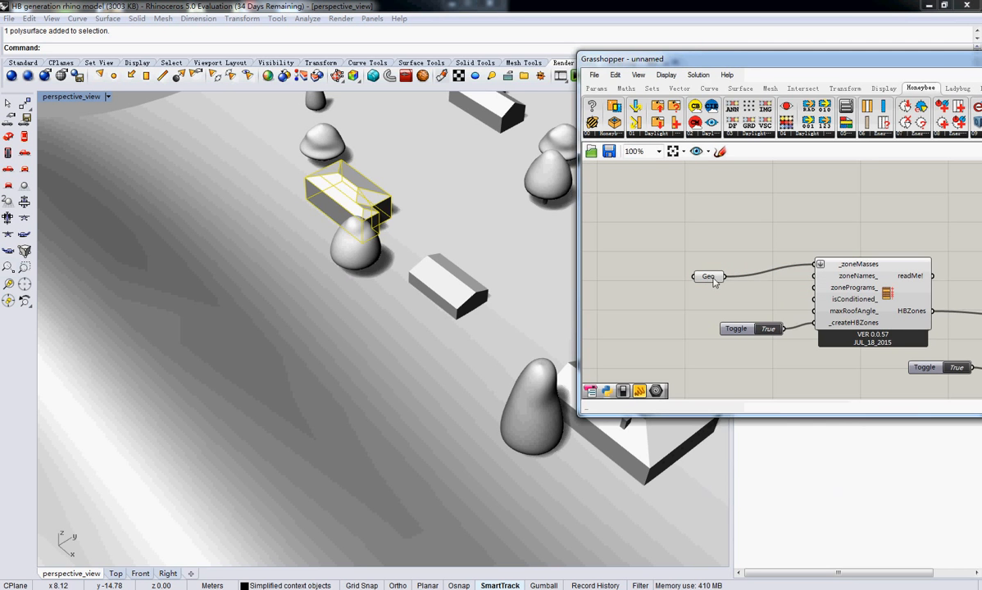
{"action": "left_click", "coordinate": [713, 278]}
{"action": "left_click", "coordinate": [860, 292]}
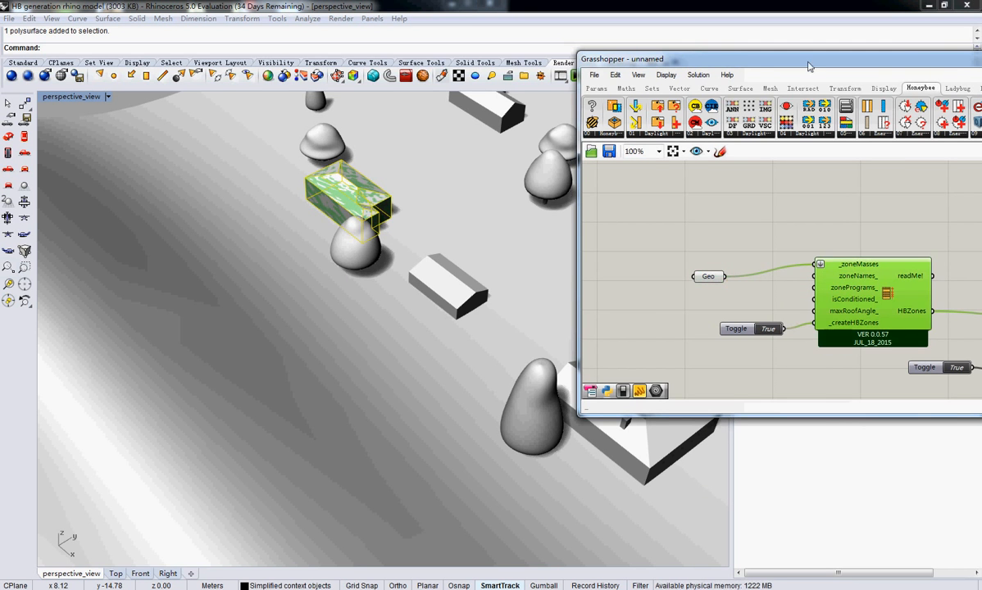
Examine up close which surfaces of the larger building Honeybee_Select by Type extracts as roofs
{"action": "left_click_drag", "start_coordinate": [810, 59], "coordinate": [636, 51]}
{"action": "right_click_drag", "start_coordinate": [906, 340], "coordinate": [755, 308]}
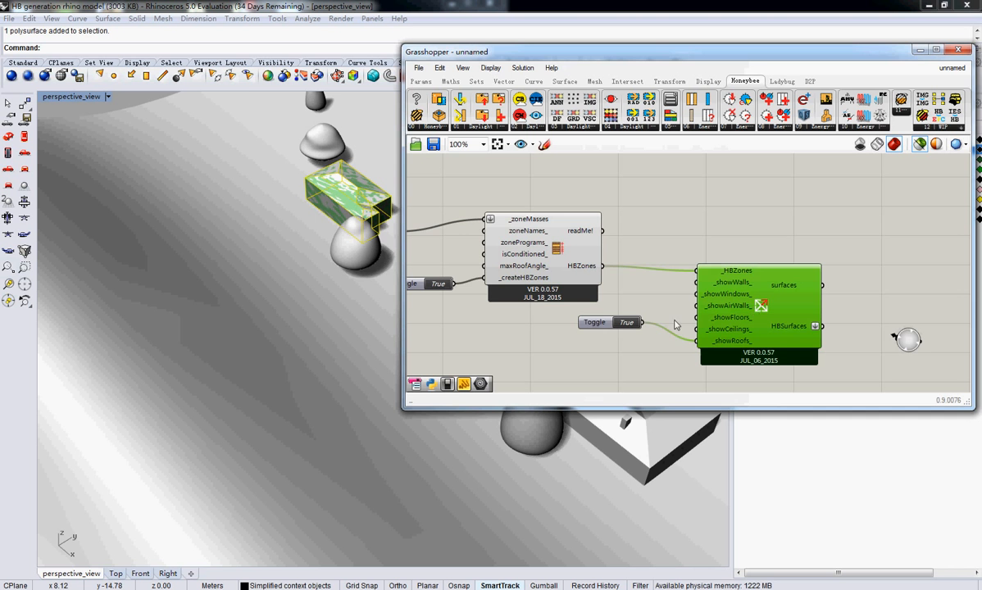
{"action": "left_click_drag", "start_coordinate": [601, 326], "coordinate": [608, 333]}
{"action": "left_click", "coordinate": [746, 305]}
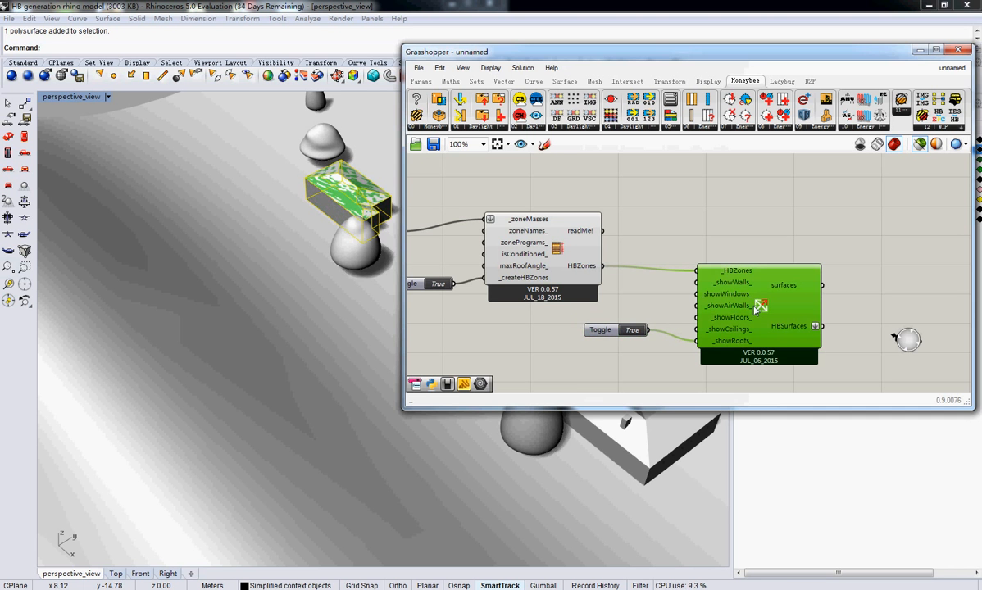
{"action": "right_click_drag", "start_coordinate": [360, 168], "coordinate": [283, 175]}
{"action": "left_click_drag", "start_coordinate": [476, 55], "coordinate": [667, 84]}
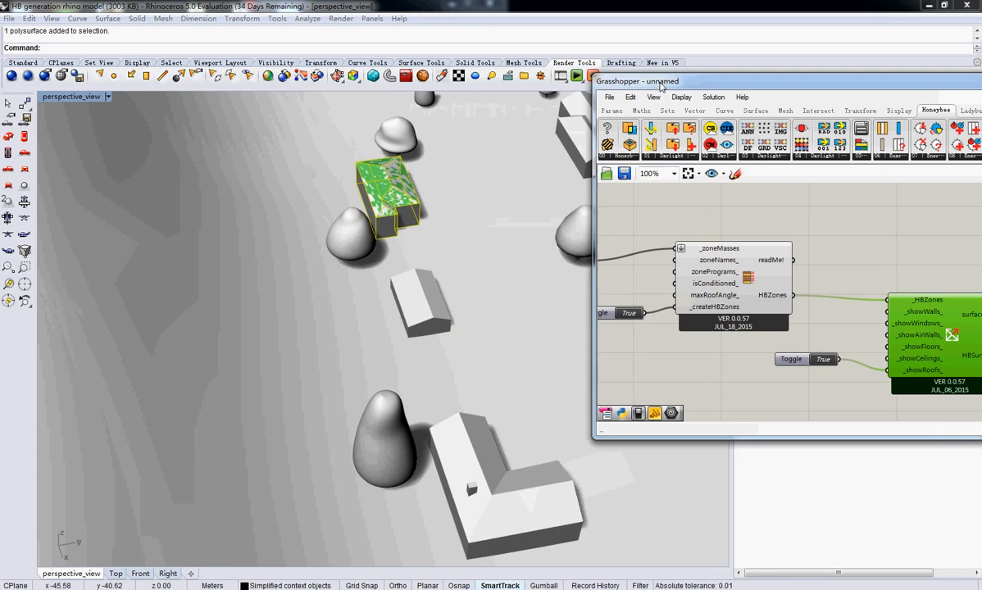
{"action": "right_click_drag", "start_coordinate": [529, 163], "coordinate": [422, 216]}
{"action": "right_click_drag", "start_coordinate": [489, 216], "coordinate": [327, 245]}
{"action": "scroll", "coordinate": [328, 245], "scroll_direction": "up", "scroll_amount": 6}
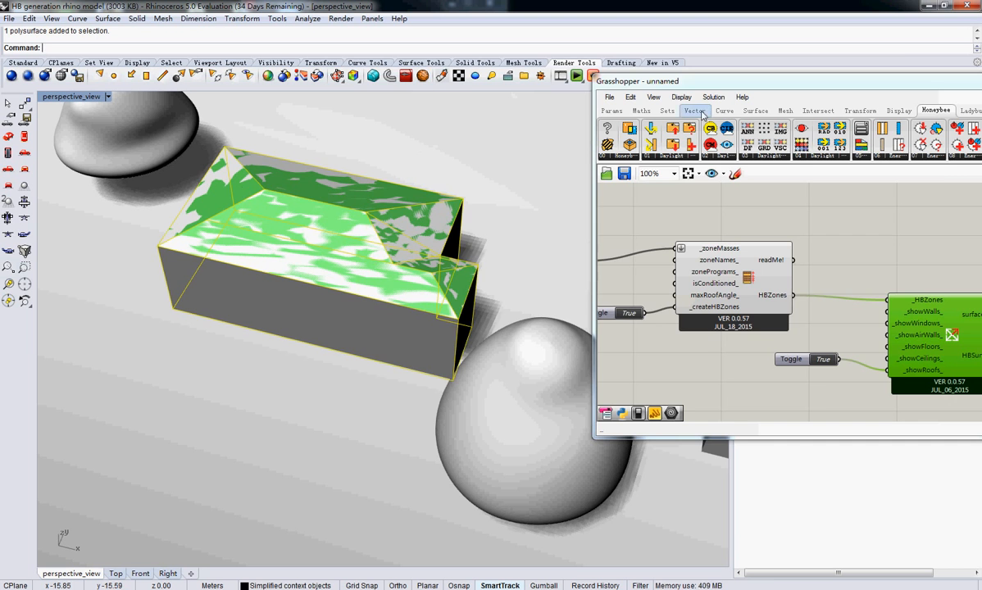
Add a Honeybee_Item Selector component and connect the HBSurfaces output of Honeybee_Select by Type to it
{"action": "left_click_drag", "start_coordinate": [852, 81], "coordinate": [590, 63]}
{"action": "right_click_drag", "start_coordinate": [809, 288], "coordinate": [628, 272]}
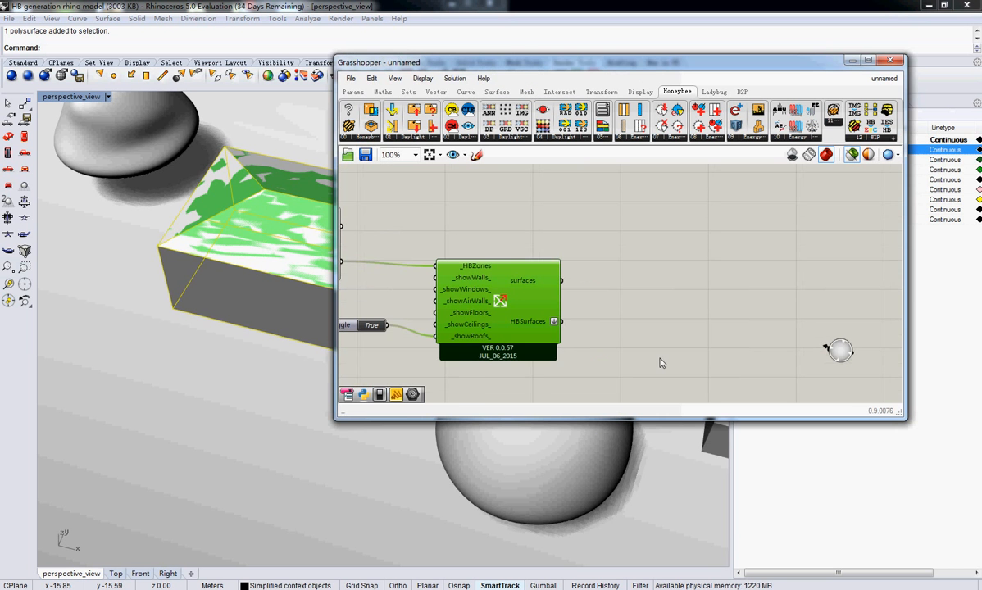
{"action": "double_click", "coordinate": [620, 310]}
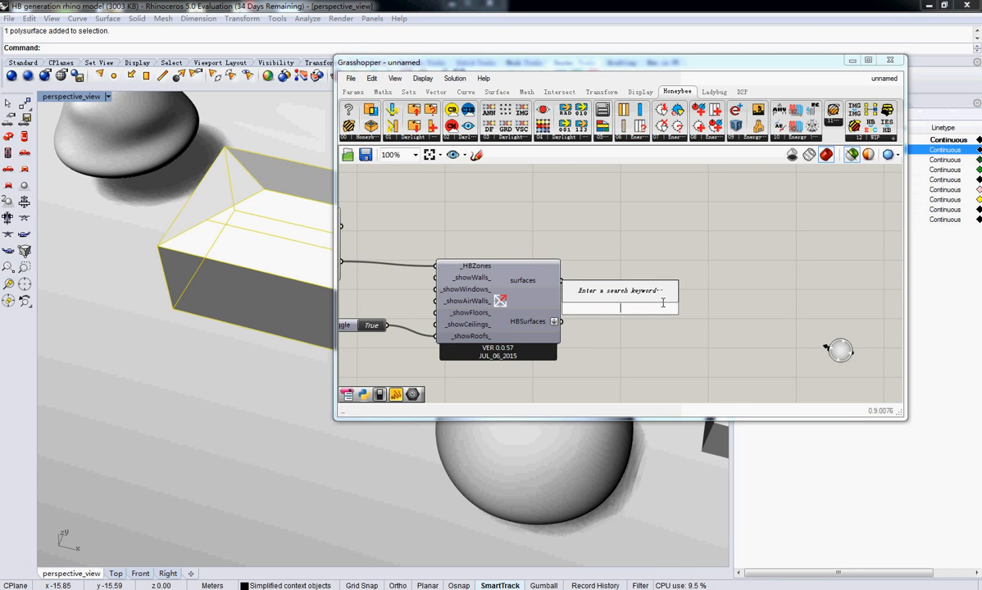
{"action": "type", "text": "sel"}
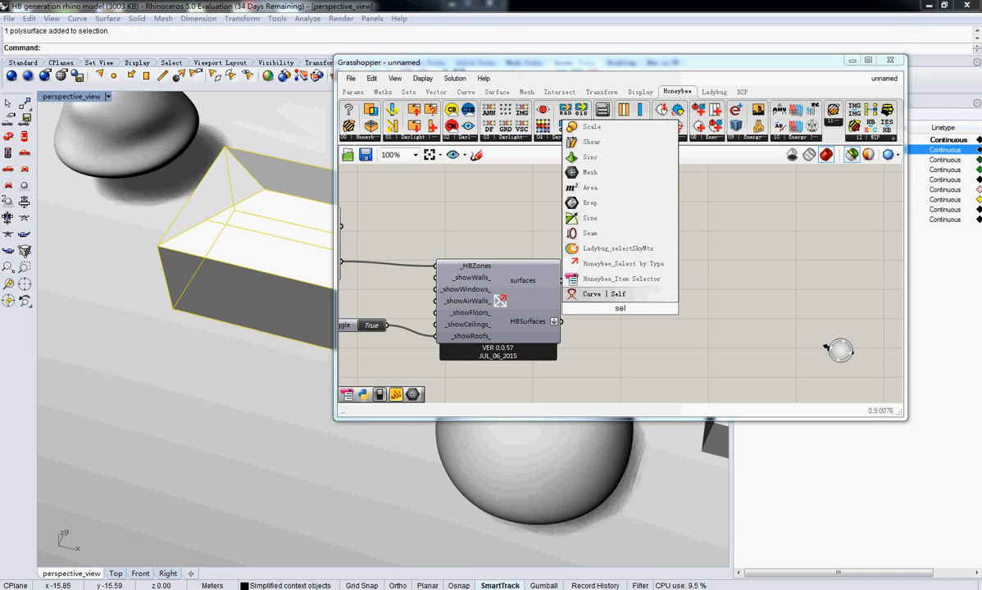
{"action": "left_click", "coordinate": [646, 283]}
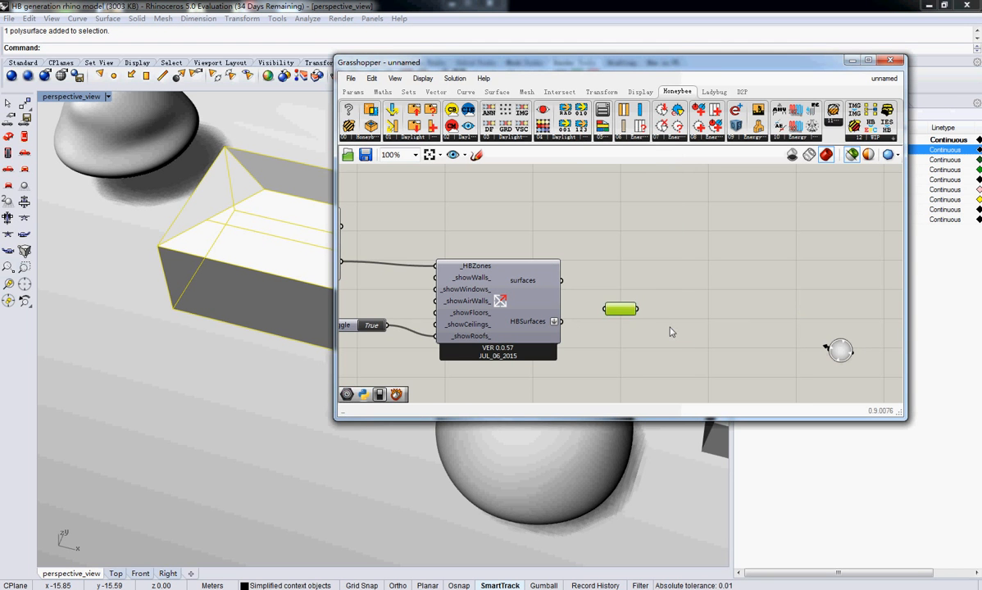
{"action": "left_click_drag", "start_coordinate": [561, 321], "coordinate": [669, 332]}
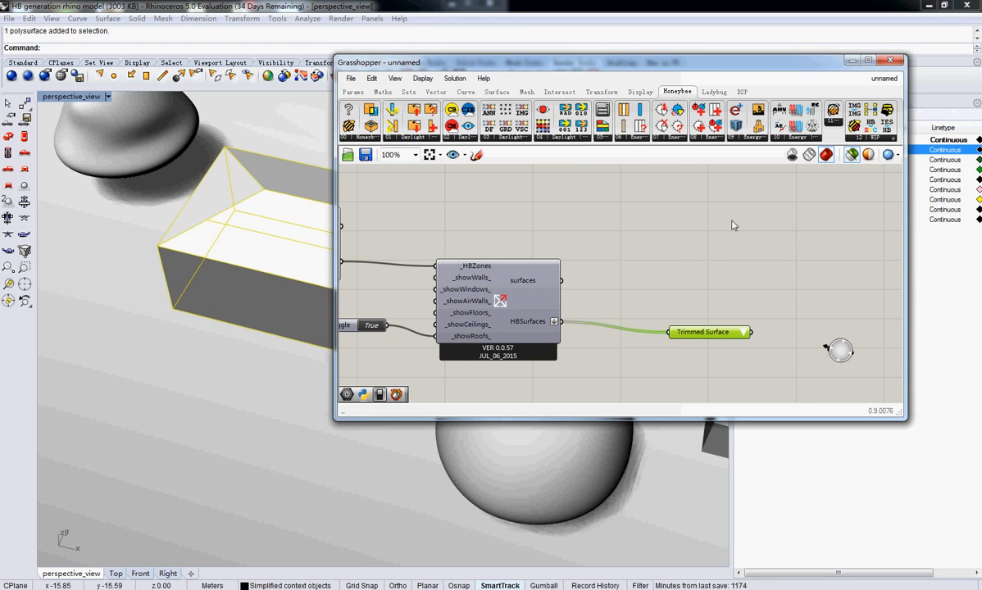
Preview the roof surfaces offered by the item selector and choose the last Trimmed Surface, the triangular face at the end nearest the far tree
{"action": "left_click_drag", "start_coordinate": [479, 67], "coordinate": [721, 76]}
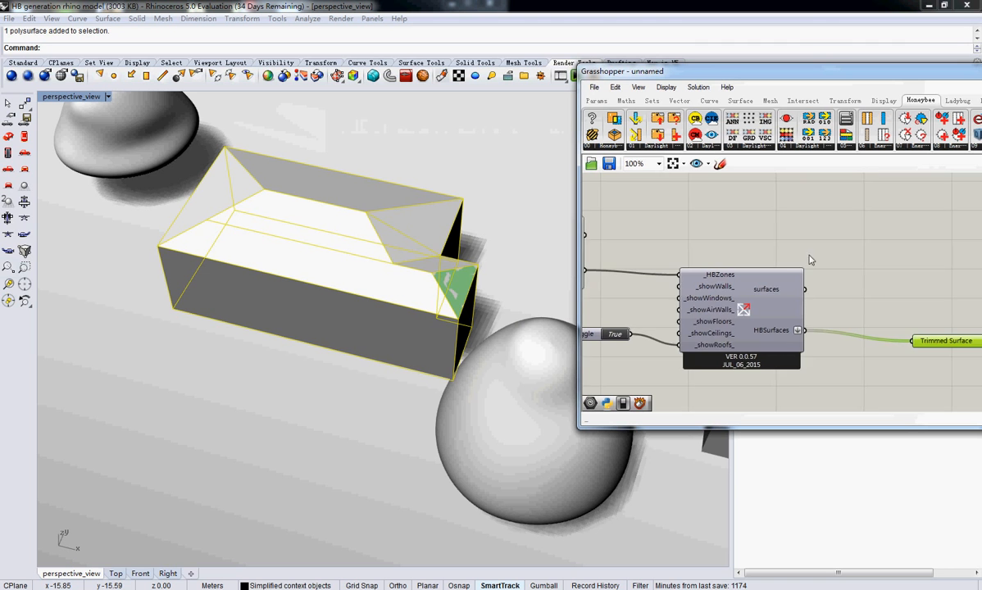
{"action": "right_click_drag", "start_coordinate": [861, 256], "coordinate": [764, 221]}
{"action": "right_click_drag", "start_coordinate": [874, 291], "coordinate": [837, 274]}
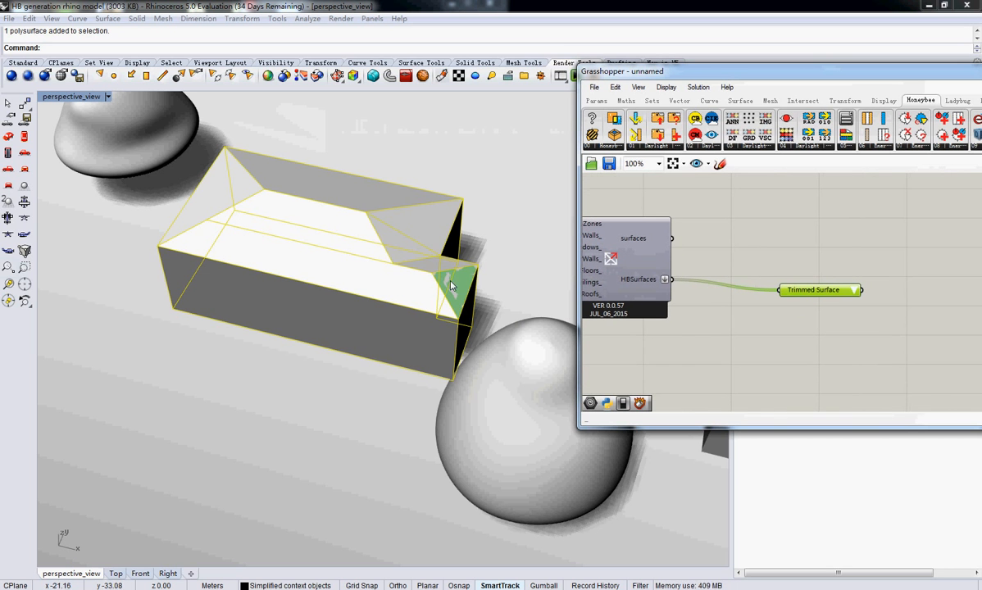
{"action": "left_click", "coordinate": [848, 289]}
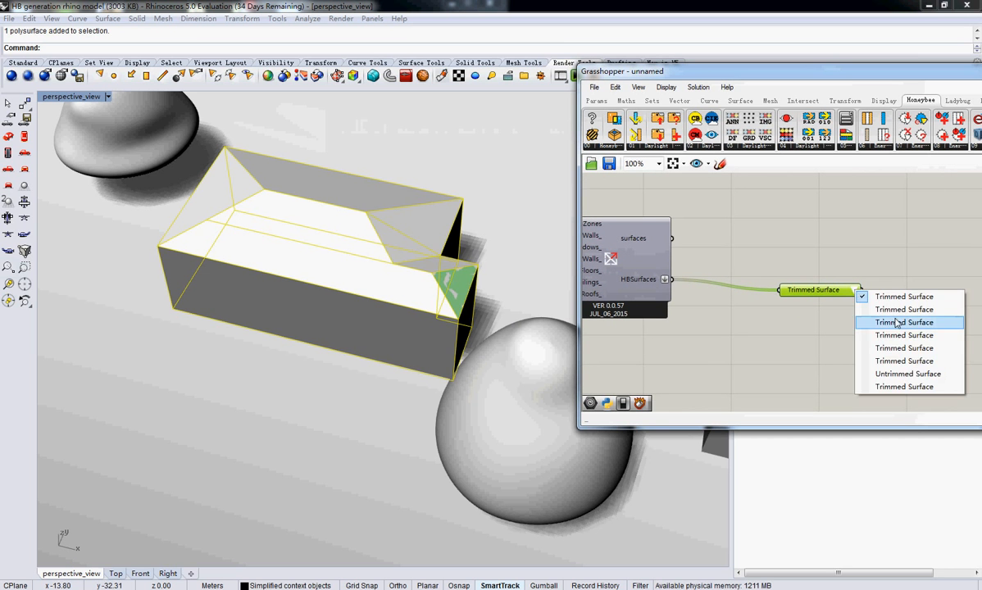
{"action": "left_click", "coordinate": [869, 321]}
{"action": "left_click", "coordinate": [853, 292]}
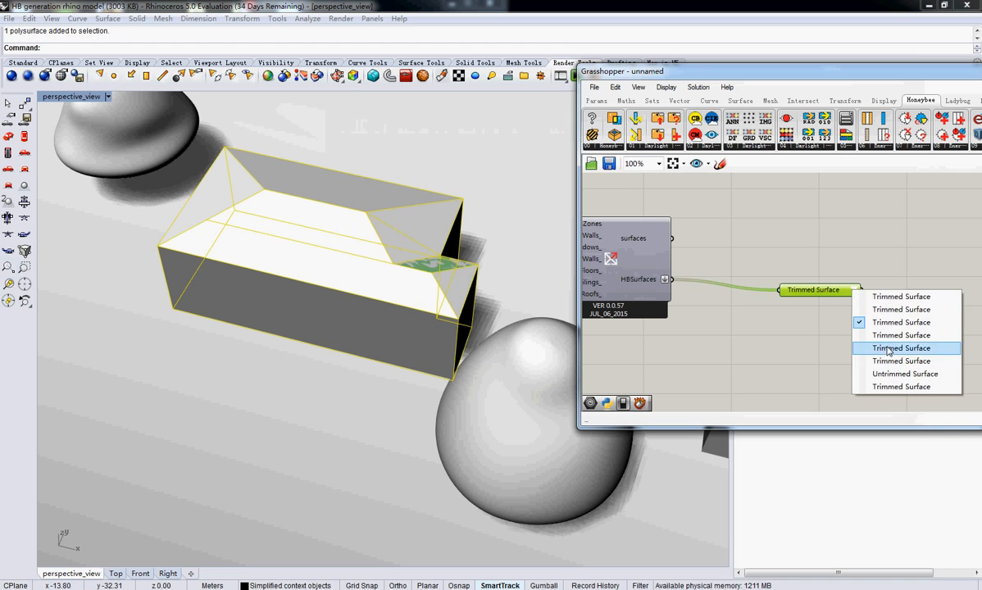
{"action": "left_click", "coordinate": [827, 344]}
{"action": "left_click", "coordinate": [855, 290]}
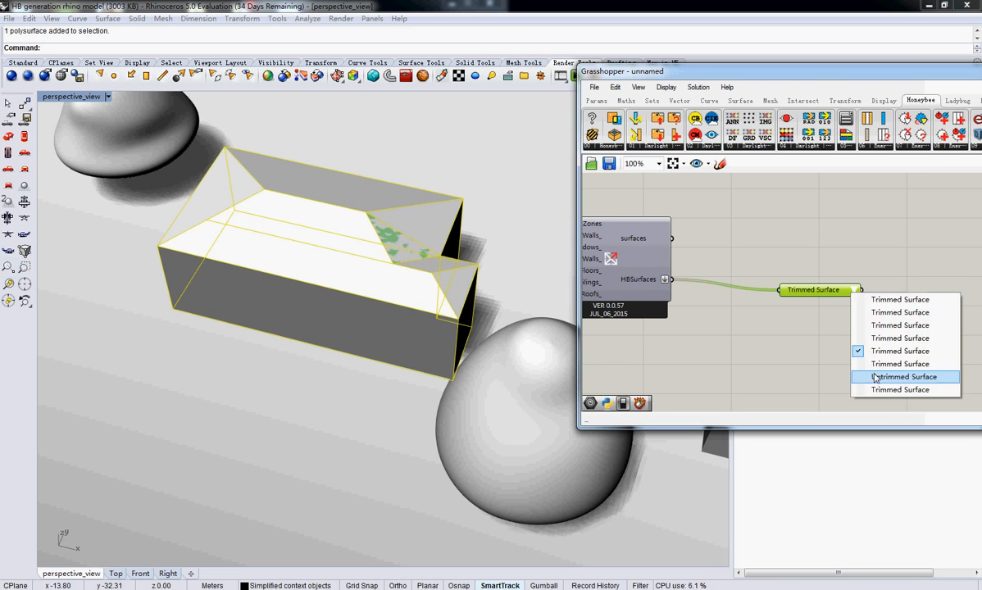
{"action": "left_click", "coordinate": [874, 369]}
{"action": "left_click", "coordinate": [854, 290]}
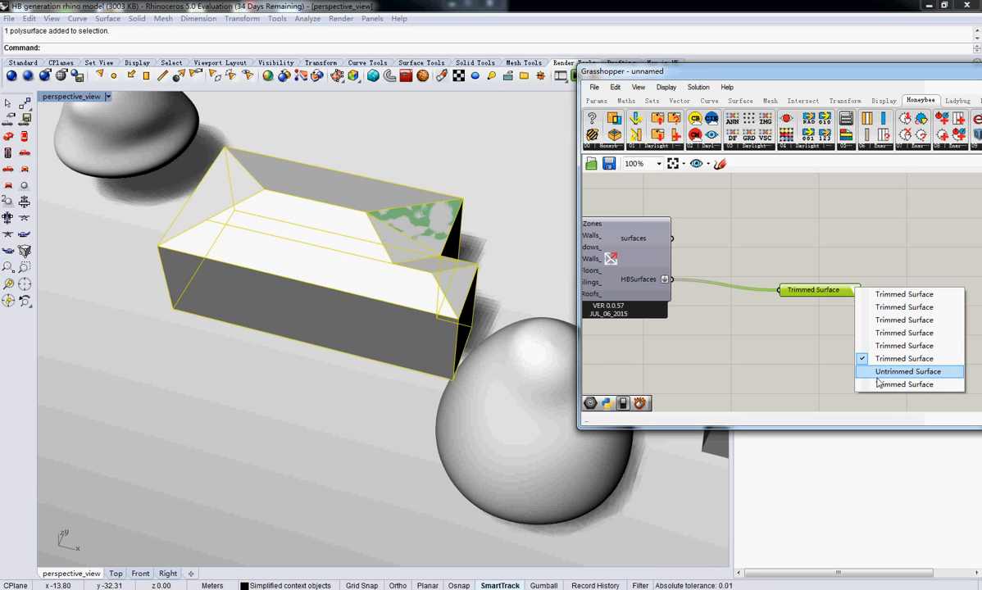
{"action": "left_click", "coordinate": [881, 381]}
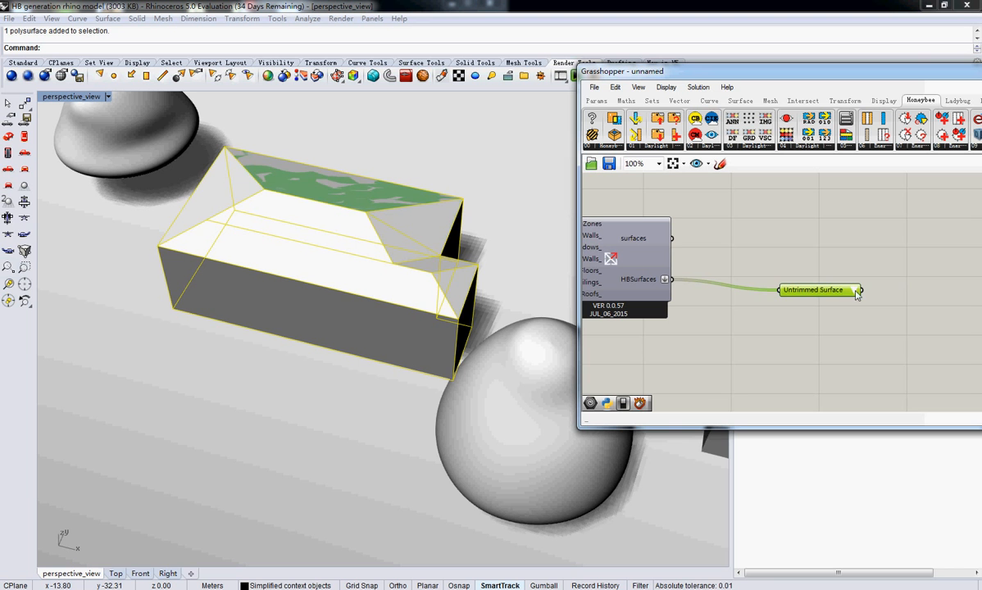
{"action": "left_click", "coordinate": [855, 290]}
{"action": "left_click", "coordinate": [878, 369]}
Place a second Honeybee_Item Selector above the first and connect HBSurfaces to it as well
{"action": "right_click_drag", "start_coordinate": [934, 298], "coordinate": [904, 298]}
{"action": "double_click", "coordinate": [807, 247]}
{"action": "left_click", "coordinate": [785, 270]}
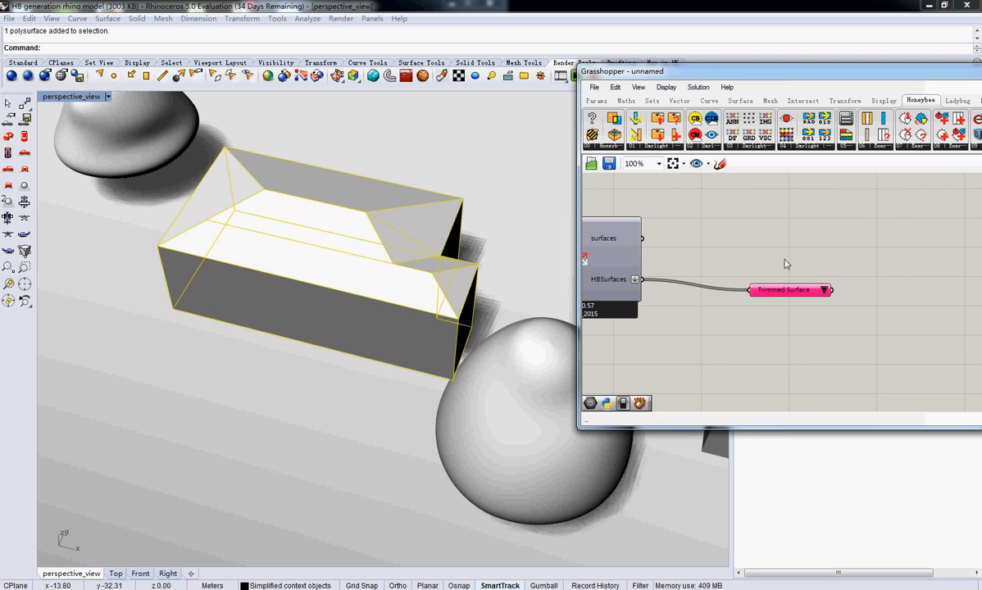
{"action": "right_click", "coordinate": [784, 255]}
{"action": "double_click", "coordinate": [768, 253]}
{"action": "type", "text": "se"}
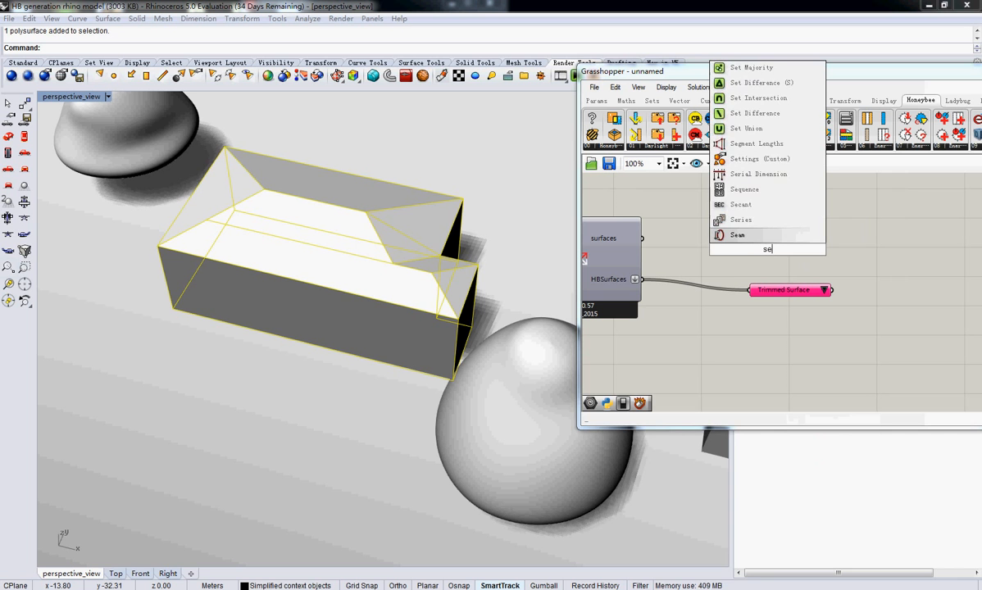
{"action": "key", "text": "BackSpace"}
{"action": "type", "text": "el"}
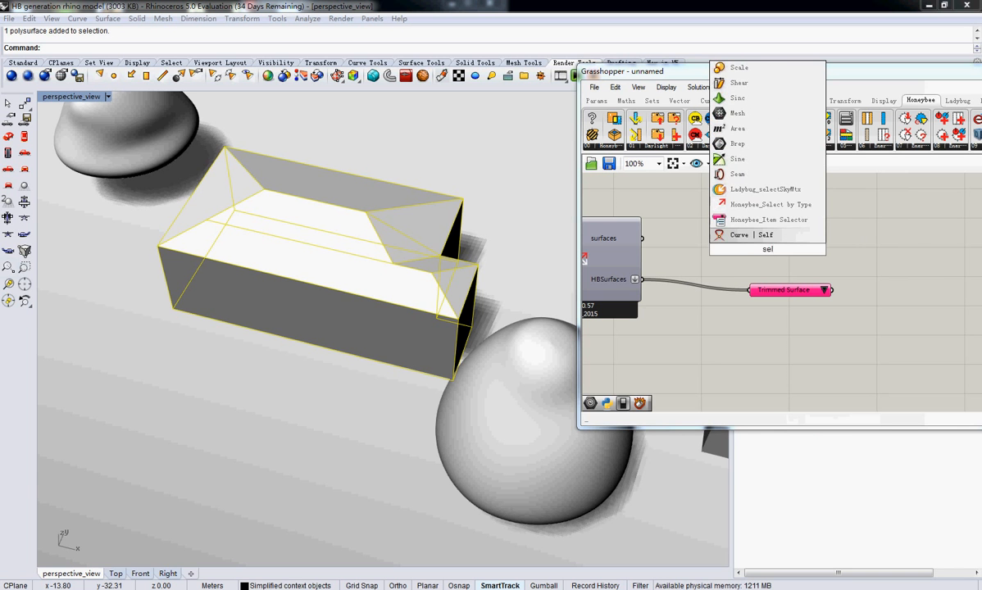
{"action": "left_click", "coordinate": [807, 236]}
{"action": "right_click", "coordinate": [759, 248]}
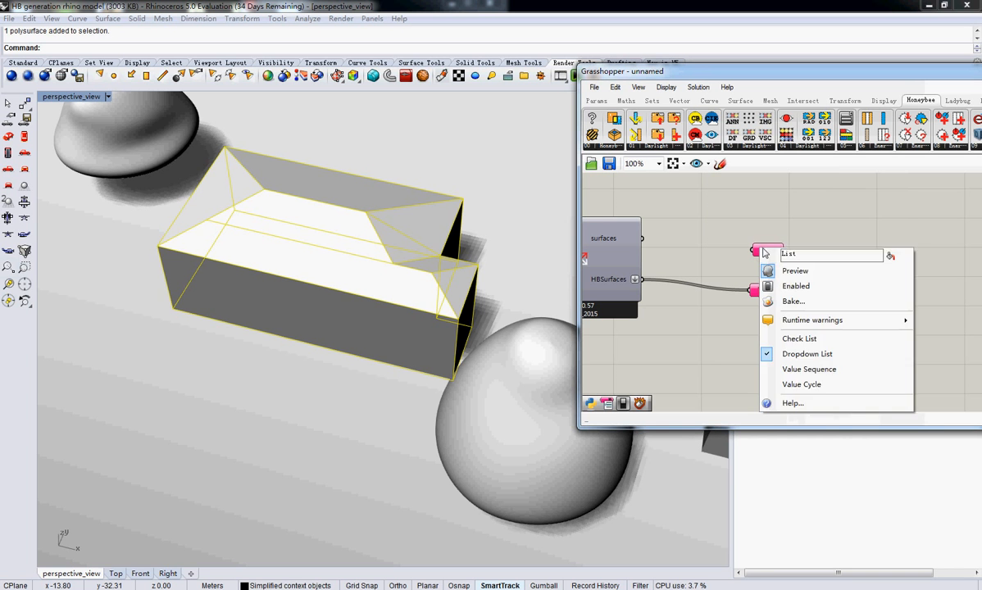
{"action": "left_click", "coordinate": [763, 247]}
{"action": "left_click_drag", "start_coordinate": [641, 279], "coordinate": [752, 250]}
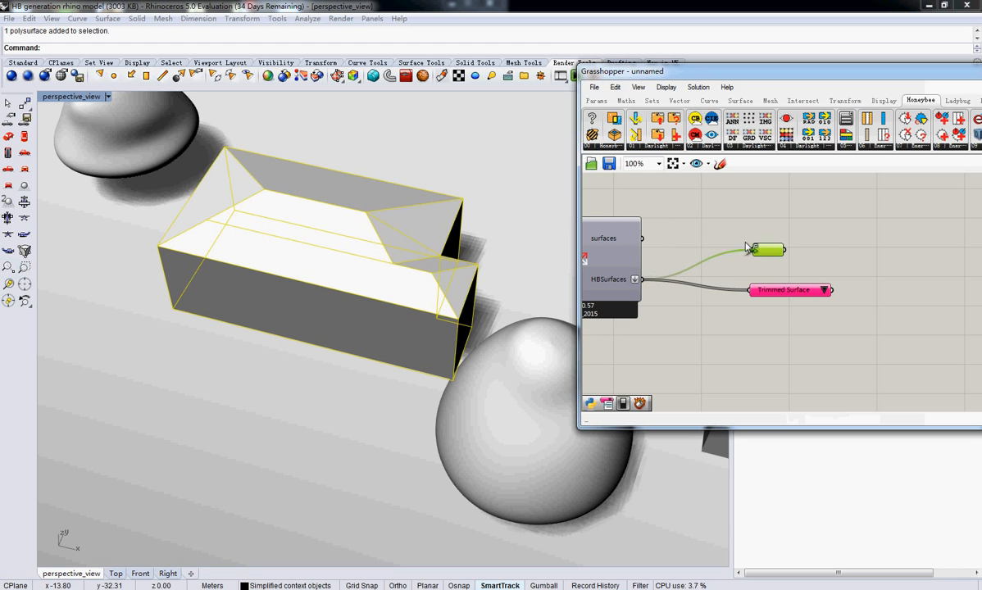
Set the upper item selector to the second Trimmed Surface, the long front roof slope, and highlight both chosen surfaces together
{"action": "left_click", "coordinate": [825, 256]}
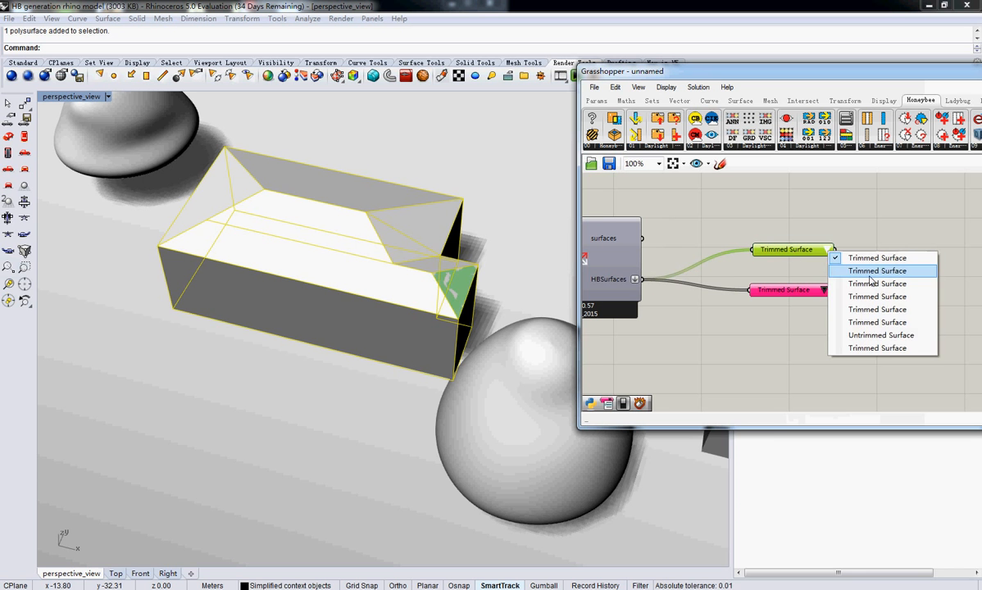
{"action": "left_click", "coordinate": [867, 277]}
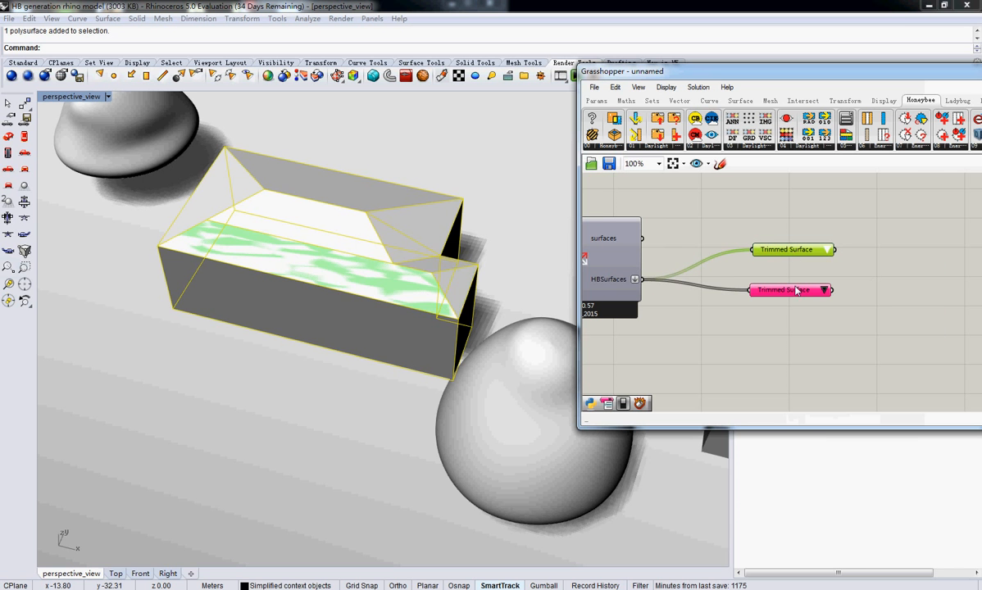
{"action": "left_click", "coordinate": [766, 290]}
{"action": "left_click", "coordinate": [791, 249], "text": "shift"}
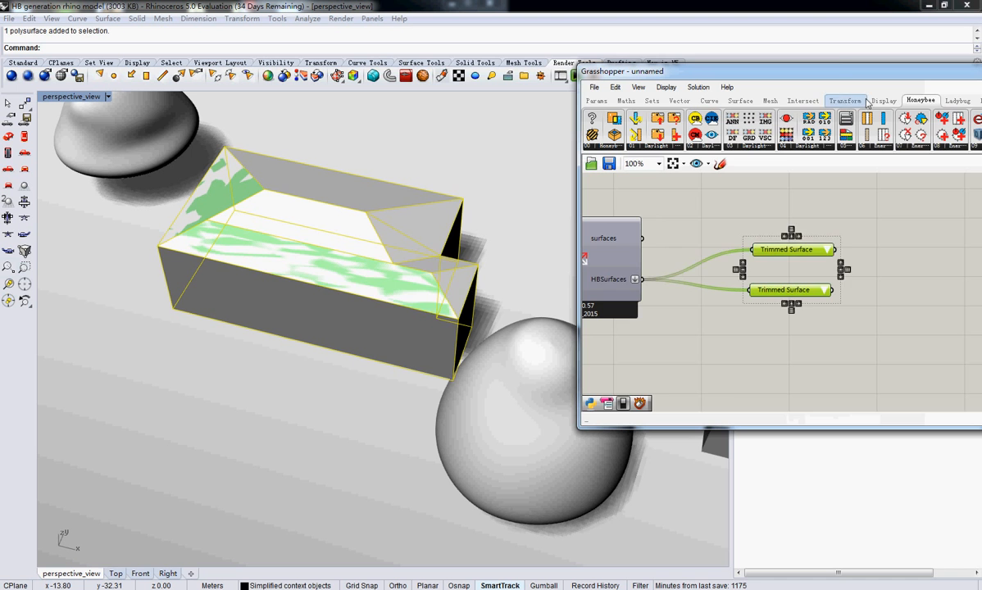
Add a Honeybee_Generator_PV component and connect both item selectors to its _HBSurfaces input
{"action": "left_click_drag", "start_coordinate": [830, 71], "coordinate": [685, 55]}
{"action": "right_click_drag", "start_coordinate": [800, 252], "coordinate": [706, 260]}
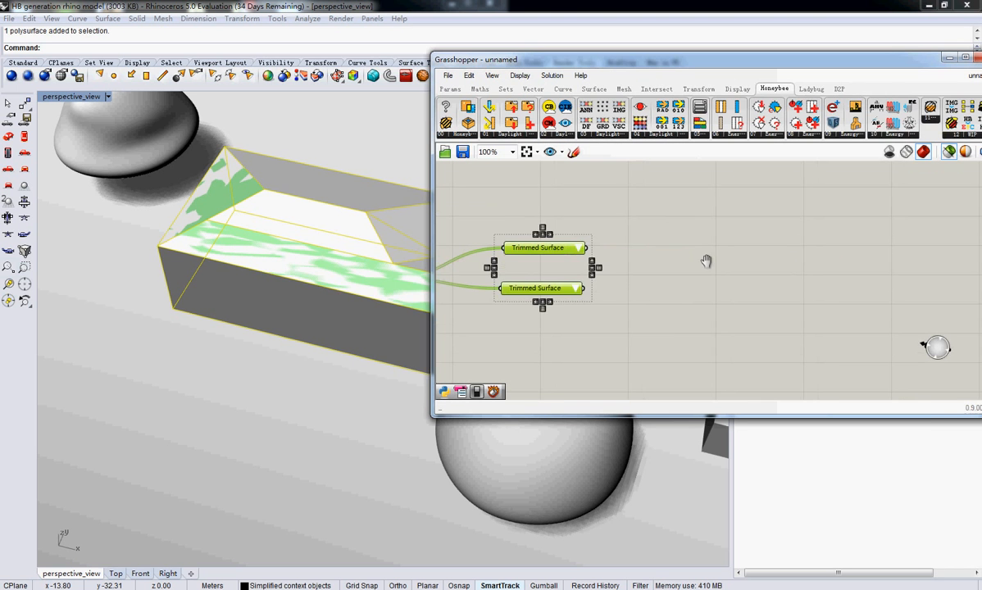
{"action": "left_click_drag", "start_coordinate": [792, 66], "coordinate": [641, 67]}
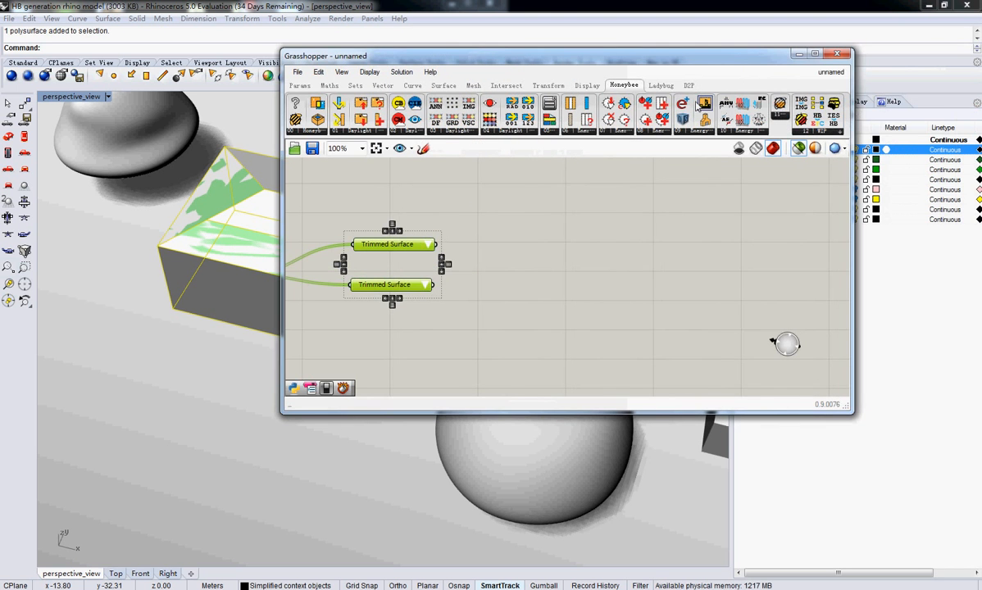
{"action": "left_click", "coordinate": [810, 132]}
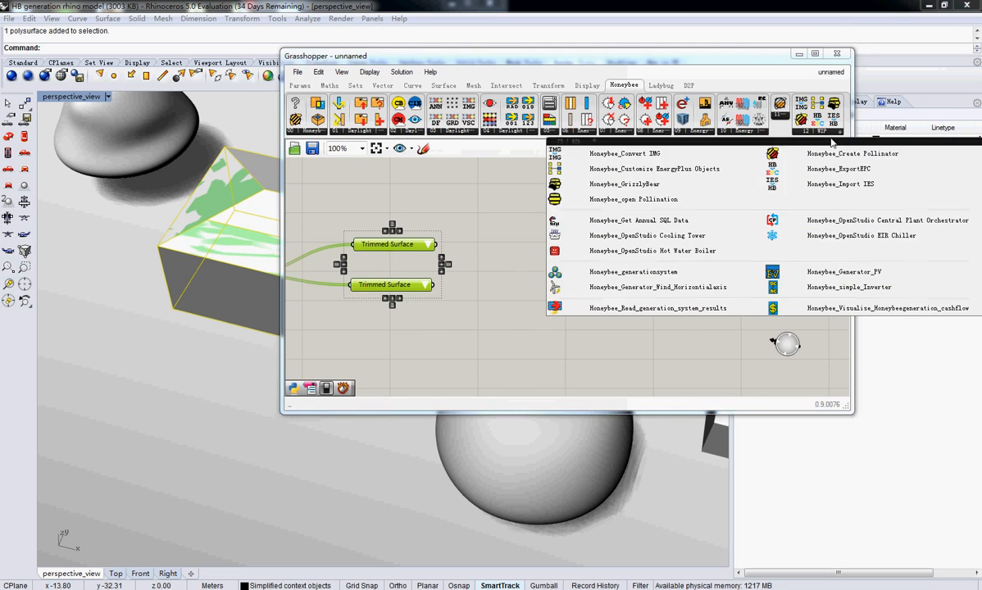
{"action": "left_click", "coordinate": [814, 272]}
{"action": "left_click", "coordinate": [669, 265]}
{"action": "left_click_drag", "start_coordinate": [669, 265], "coordinate": [653, 312]}
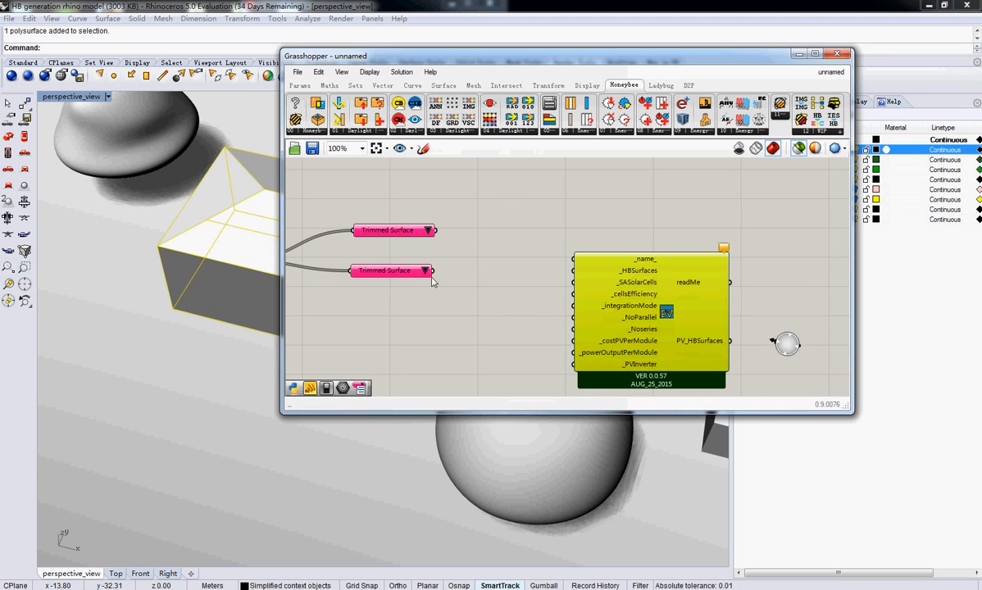
{"action": "left_click_drag", "start_coordinate": [431, 272], "coordinate": [571, 272]}
{"action": "left_click_drag", "start_coordinate": [436, 230], "coordinate": [571, 271], "text": "shift"}
Examine the PV generator's input descriptions and the roof surfaces that the two item selectors feed into _HBSurfaces
{"action": "scroll", "coordinate": [678, 307], "scroll_direction": "up", "scroll_amount": 3}
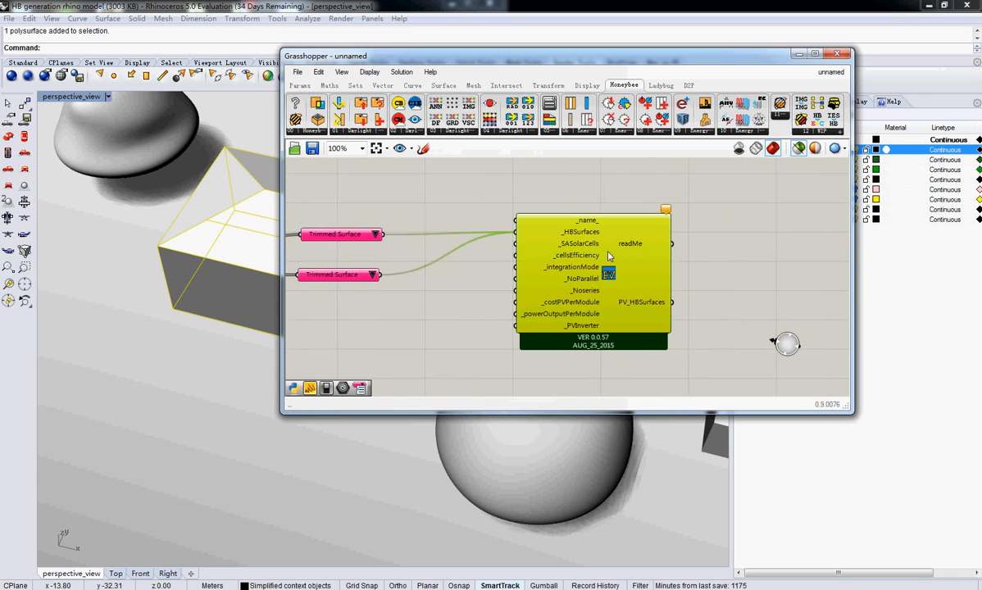
{"action": "mouse_move", "coordinate": [584, 248]}
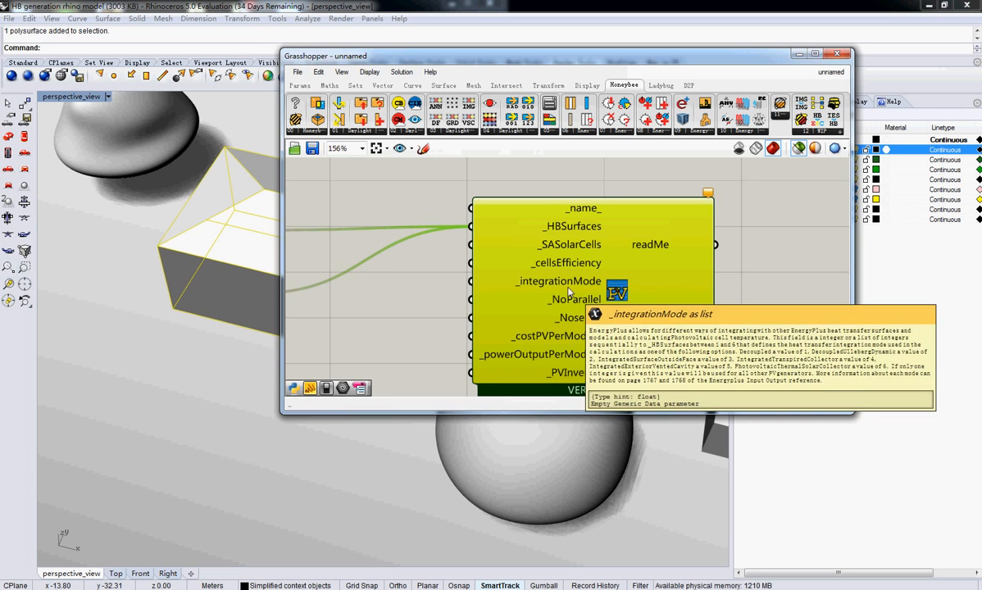
{"action": "right_click_drag", "start_coordinate": [420, 281], "coordinate": [665, 265]}
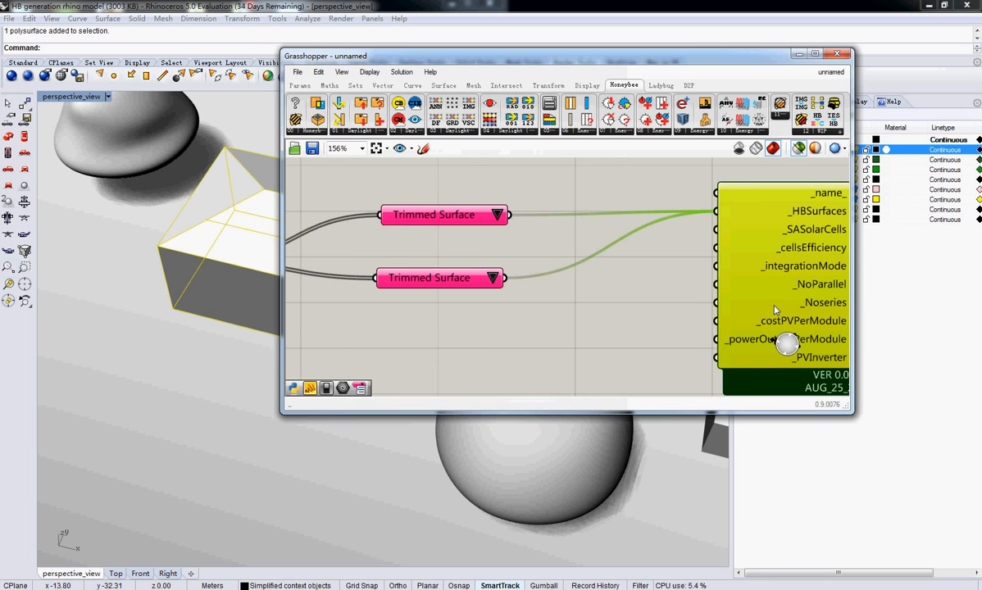
{"action": "right_click_drag", "start_coordinate": [772, 304], "coordinate": [700, 309]}
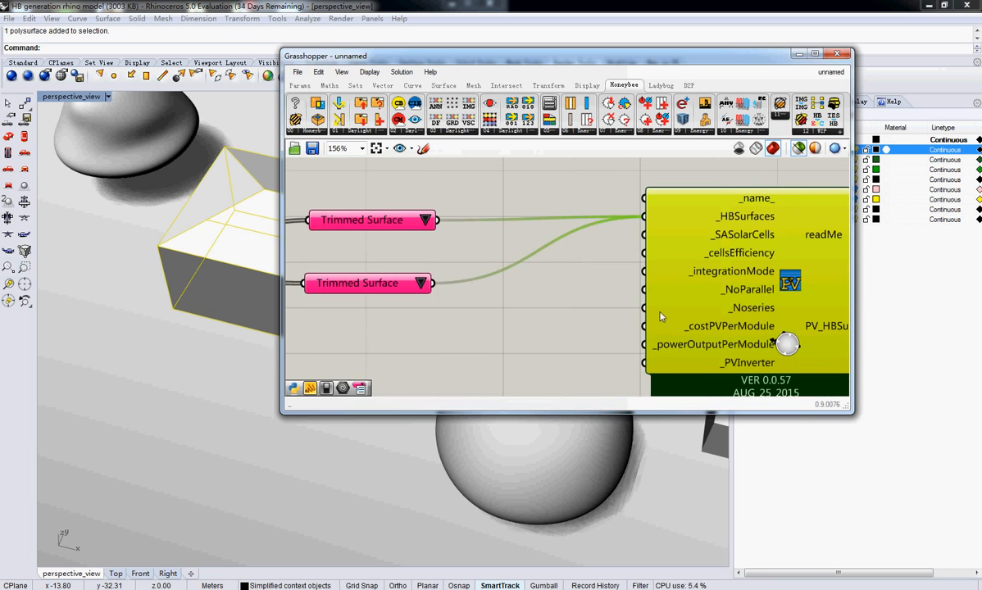
{"action": "left_click", "coordinate": [362, 283]}
{"action": "left_click", "coordinate": [376, 221]}
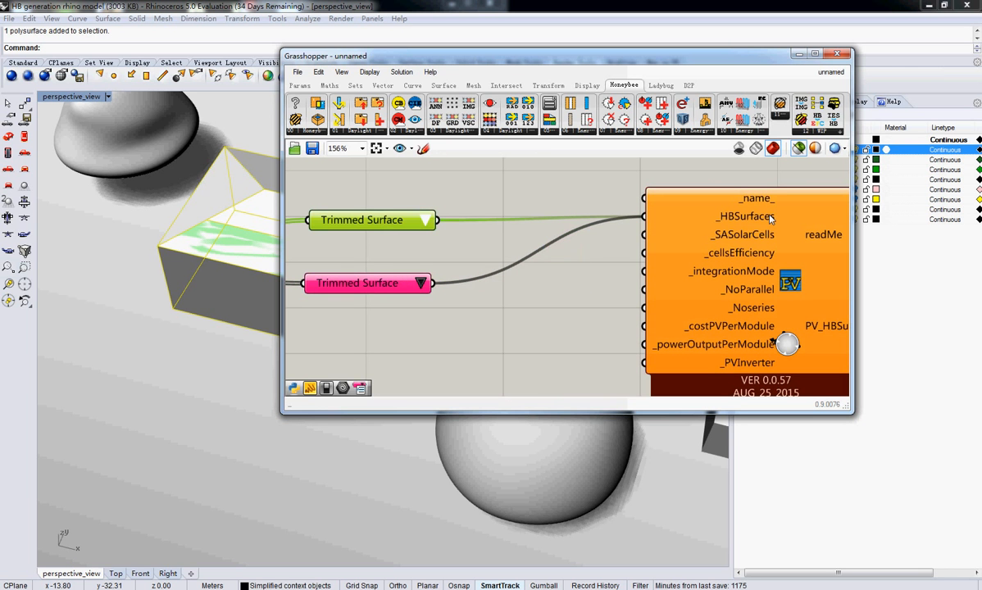
{"action": "mouse_move", "coordinate": [770, 218]}
Place an empty Panel in front of the PV generator's inputs
{"action": "right_click_drag", "start_coordinate": [772, 222], "coordinate": [648, 217]}
{"action": "left_click_drag", "start_coordinate": [648, 218], "coordinate": [655, 222]}
{"action": "right_click_drag", "start_coordinate": [650, 234], "coordinate": [619, 231]}
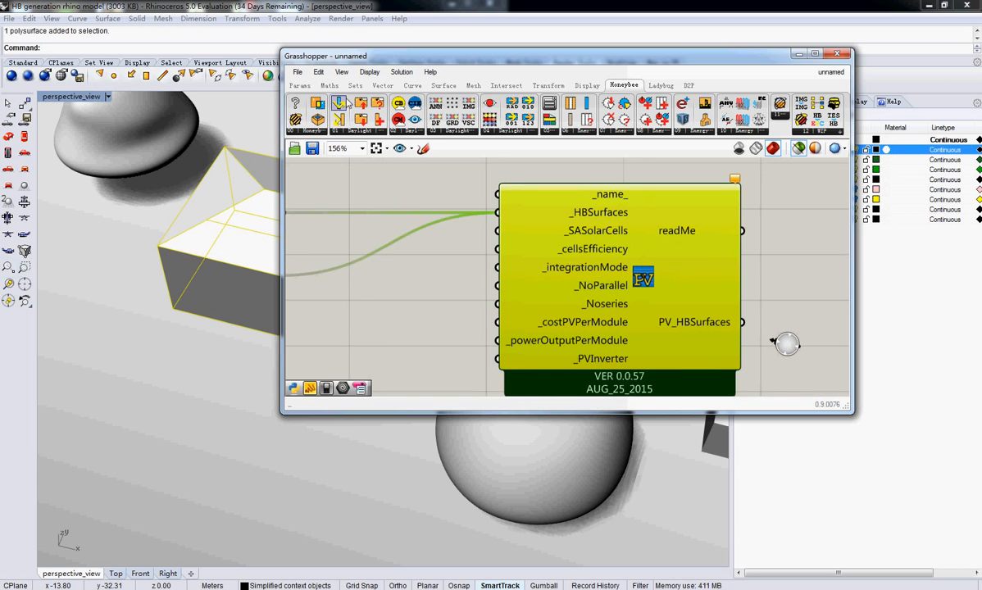
{"action": "left_click", "coordinate": [300, 85]}
{"action": "left_click_drag", "start_coordinate": [393, 259], "coordinate": [413, 258]}
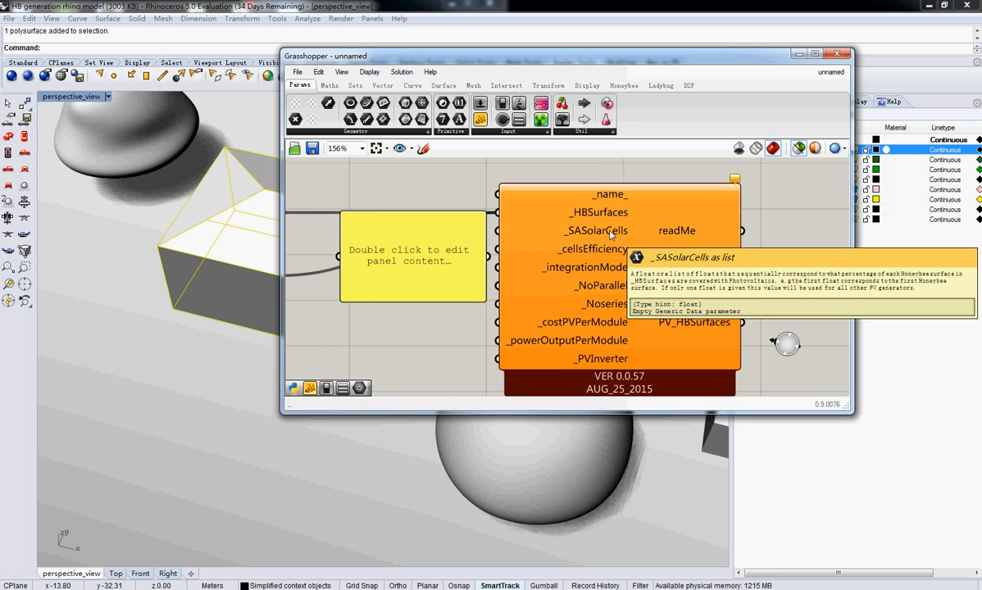
Inspect in the Rhino view which roof face each item selector holds, and return to the generator's _SASolarCells input
{"action": "right_click_drag", "start_coordinate": [405, 223], "coordinate": [658, 225]}
{"action": "left_click", "coordinate": [455, 278]}
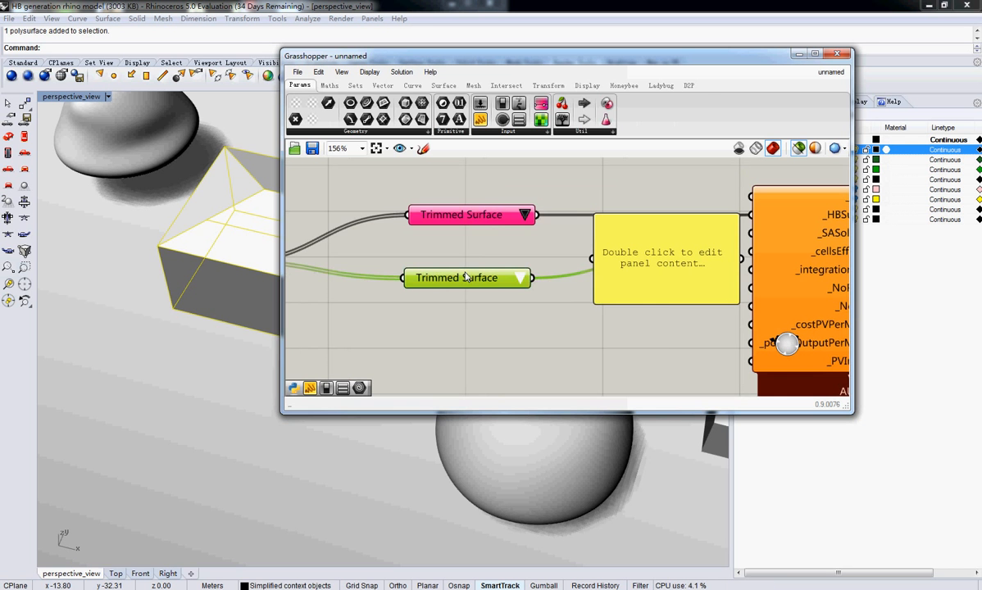
{"action": "left_click", "coordinate": [461, 215]}
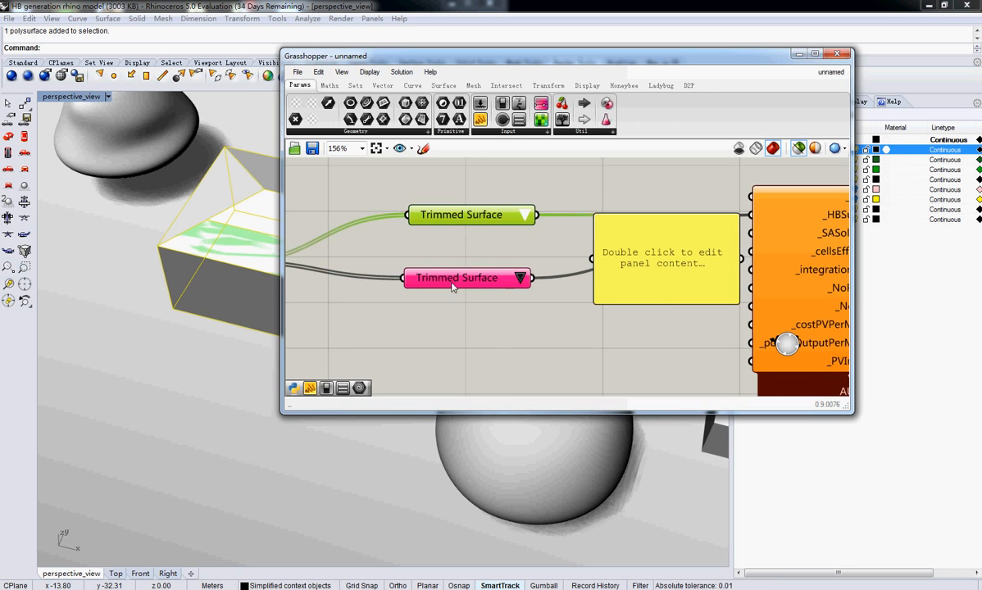
{"action": "left_click_drag", "start_coordinate": [385, 59], "coordinate": [686, 101]}
{"action": "right_click_drag", "start_coordinate": [377, 220], "coordinate": [358, 209]}
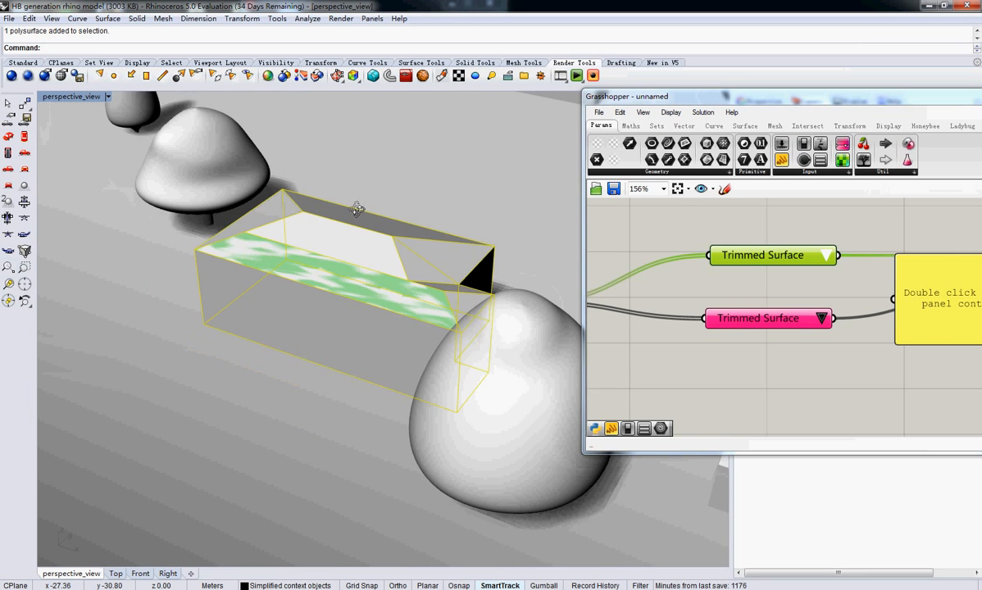
{"action": "right_click_drag", "start_coordinate": [823, 316], "coordinate": [541, 303]}
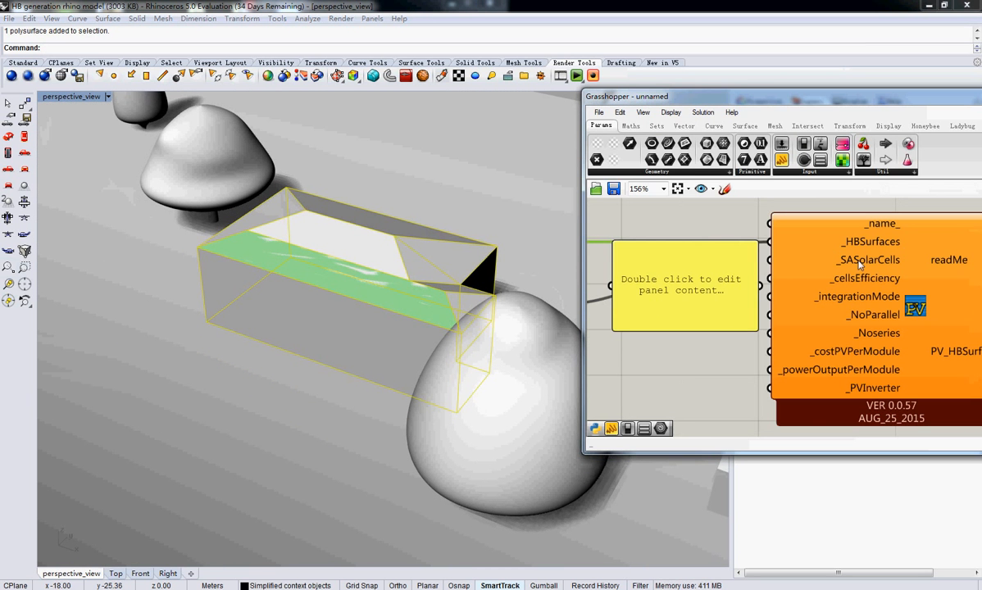
Enter 0.7 in the empty panel and connect it to the PV generator's _SASolarCells input
{"action": "double_click", "coordinate": [705, 282]}
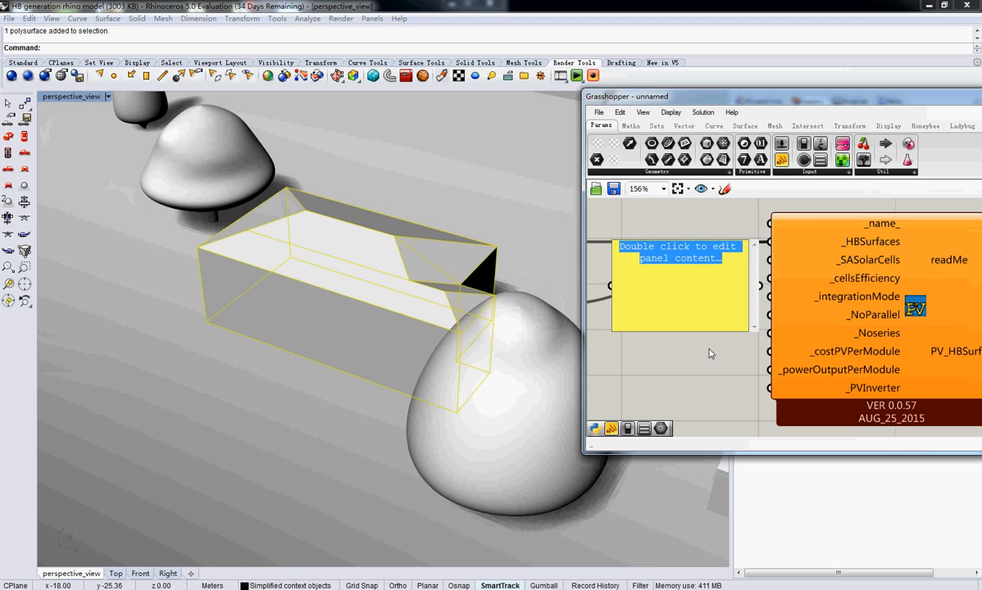
{"action": "type", "text": "0.7"}
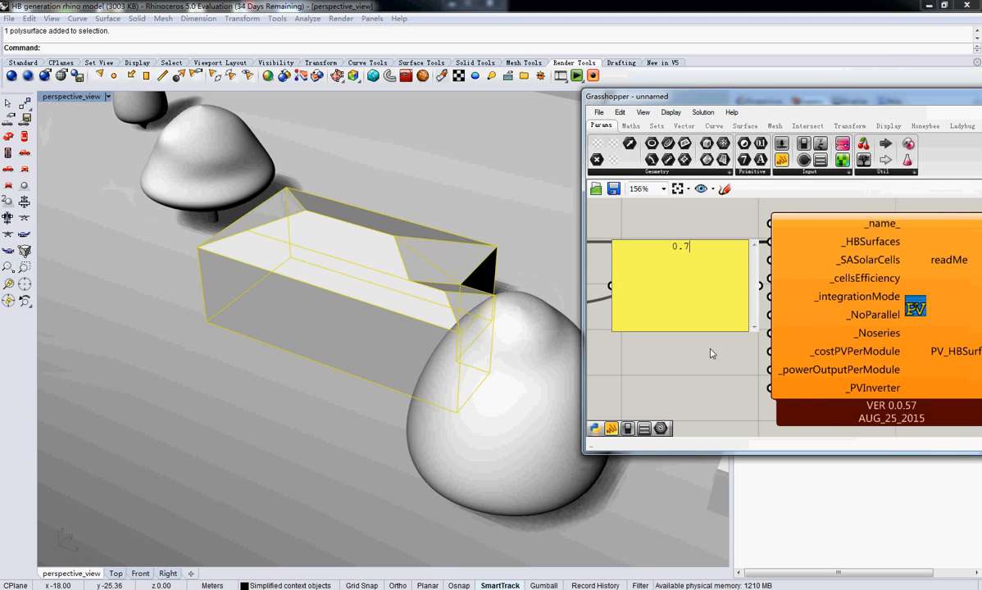
{"action": "left_click", "coordinate": [710, 350]}
{"action": "left_click_drag", "start_coordinate": [795, 99], "coordinate": [531, 76]}
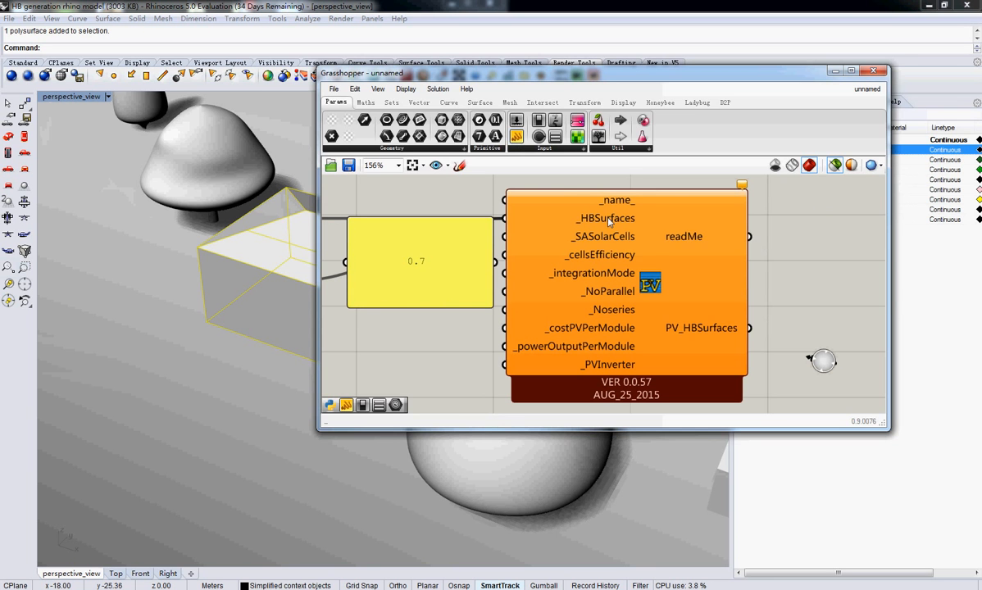
{"action": "mouse_move", "coordinate": [608, 221]}
{"action": "left_click_drag", "start_coordinate": [607, 221], "coordinate": [768, 231]}
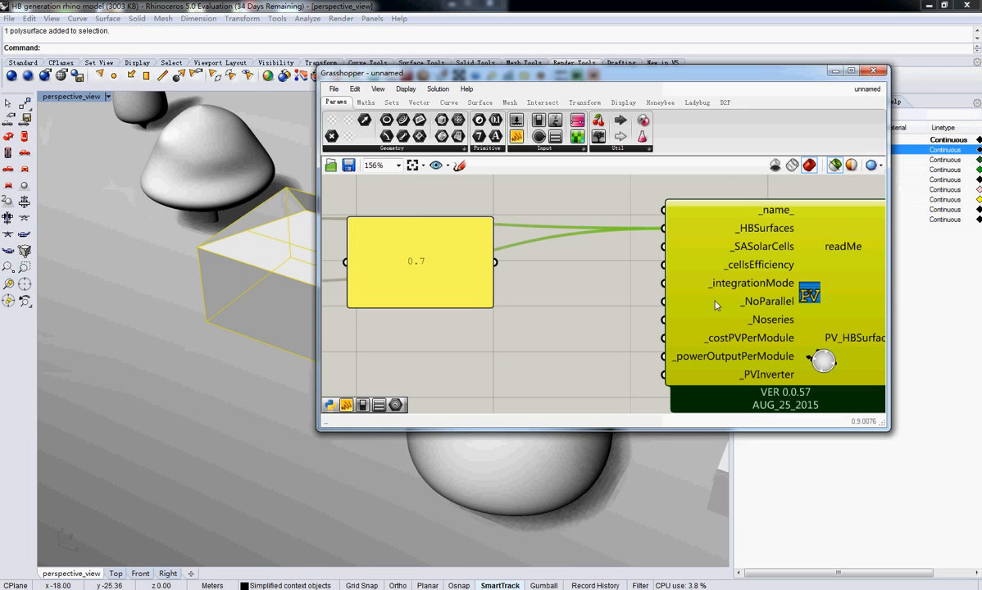
{"action": "left_click_drag", "start_coordinate": [497, 263], "coordinate": [664, 246]}
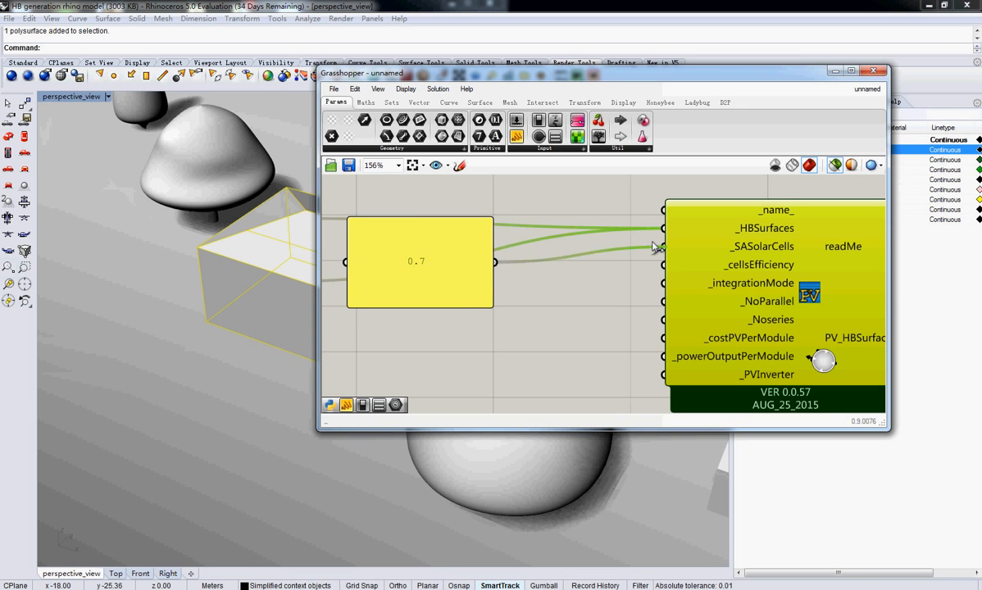
Reposition the 0.7 panel just in front of the PV generator and read the descriptions of _HBSurfaces and _SASolarCells
{"action": "left_click", "coordinate": [437, 267]}
{"action": "left_click_drag", "start_coordinate": [437, 267], "coordinate": [544, 267]}
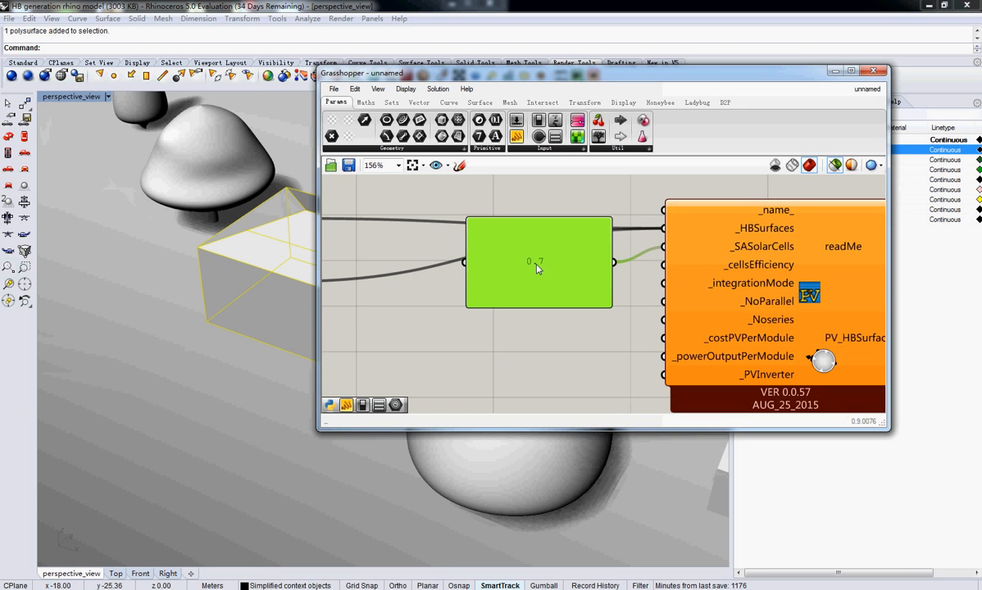
{"action": "right_click_drag", "start_coordinate": [716, 239], "coordinate": [571, 237]}
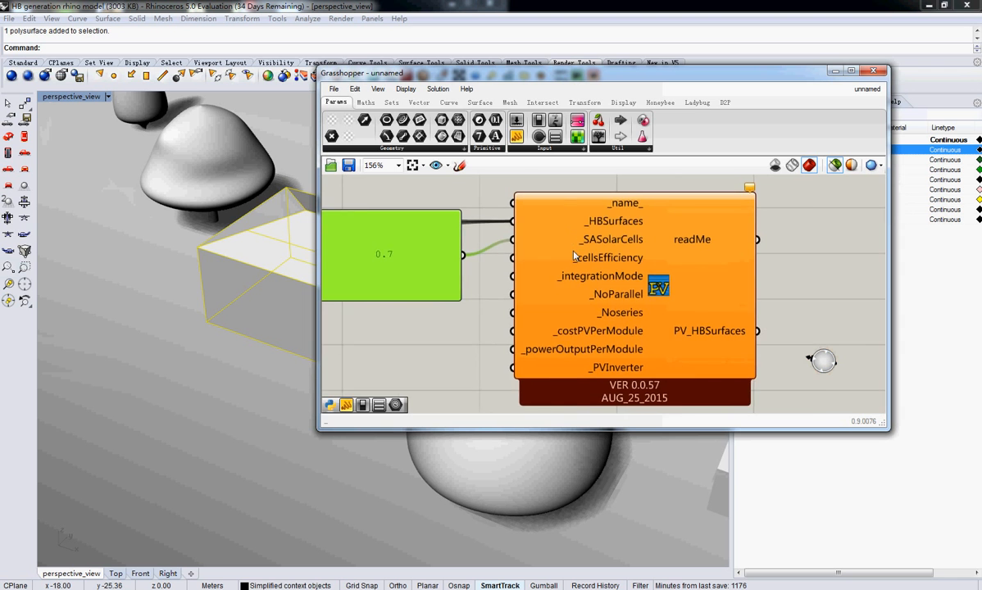
{"action": "right_click_drag", "start_coordinate": [490, 245], "coordinate": [553, 268]}
{"action": "left_click_drag", "start_coordinate": [500, 278], "coordinate": [500, 263]}
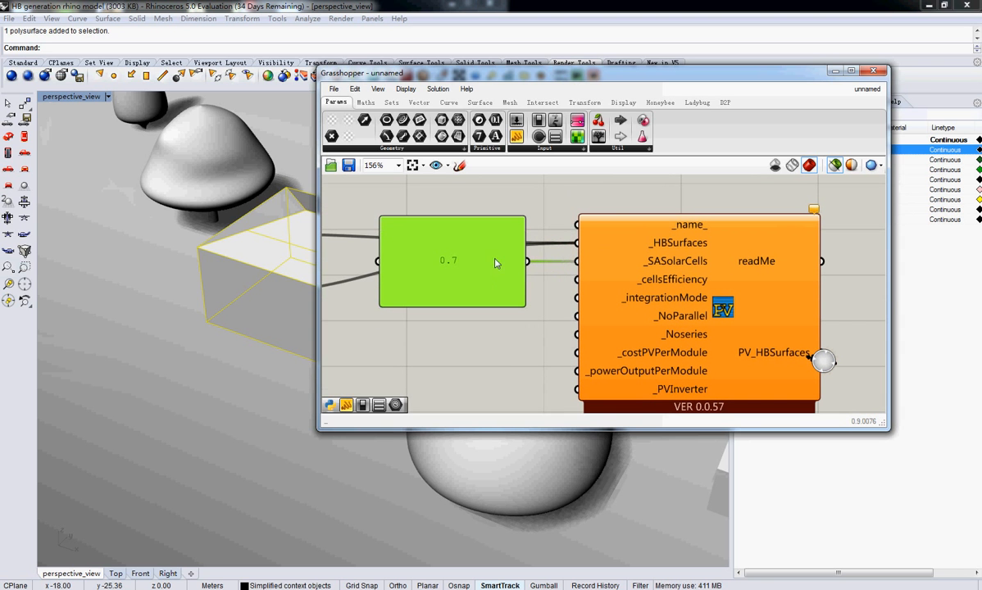
{"action": "left_click_drag", "start_coordinate": [451, 240], "coordinate": [482, 279]}
{"action": "mouse_move", "coordinate": [683, 245]}
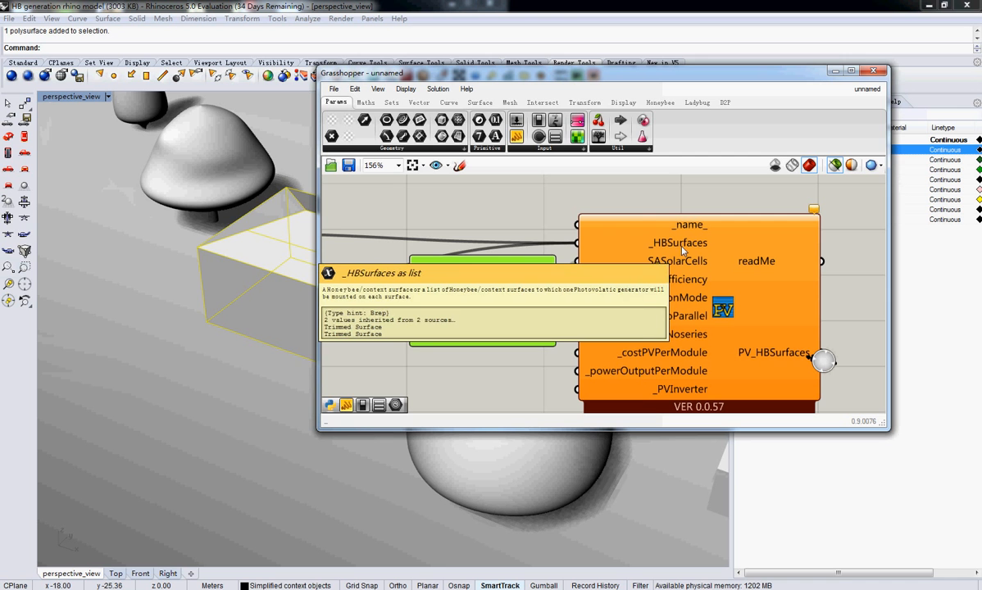
{"action": "left_click_drag", "start_coordinate": [529, 296], "coordinate": [526, 258]}
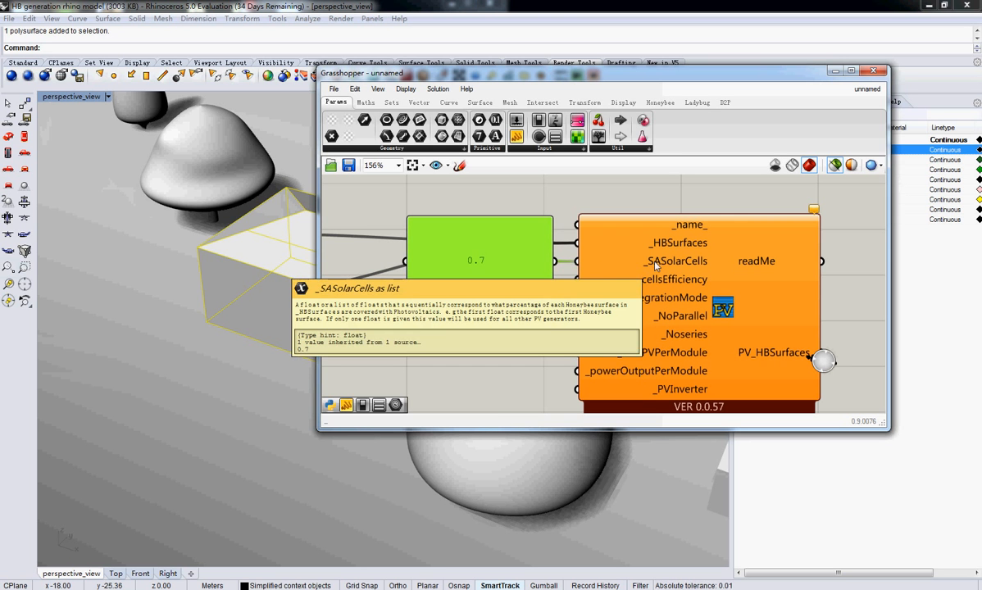
Turn off multiline data for the 0.7 panel and add 0.6 as a second value on its own line
{"action": "right_click", "coordinate": [491, 246]}
{"action": "left_click", "coordinate": [516, 270]}
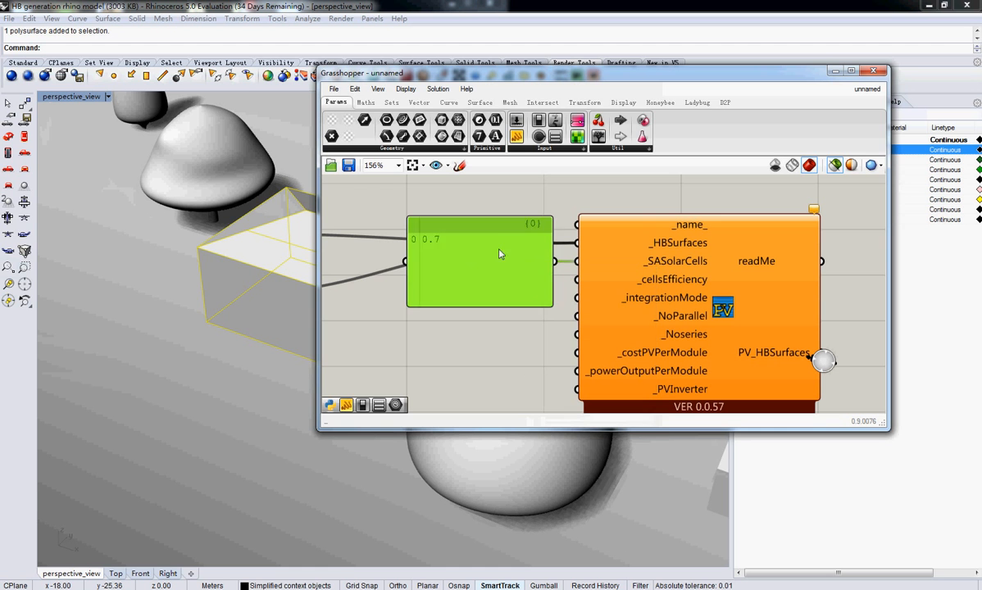
{"action": "left_click", "coordinate": [497, 223]}
{"action": "key", "text": "Return"}
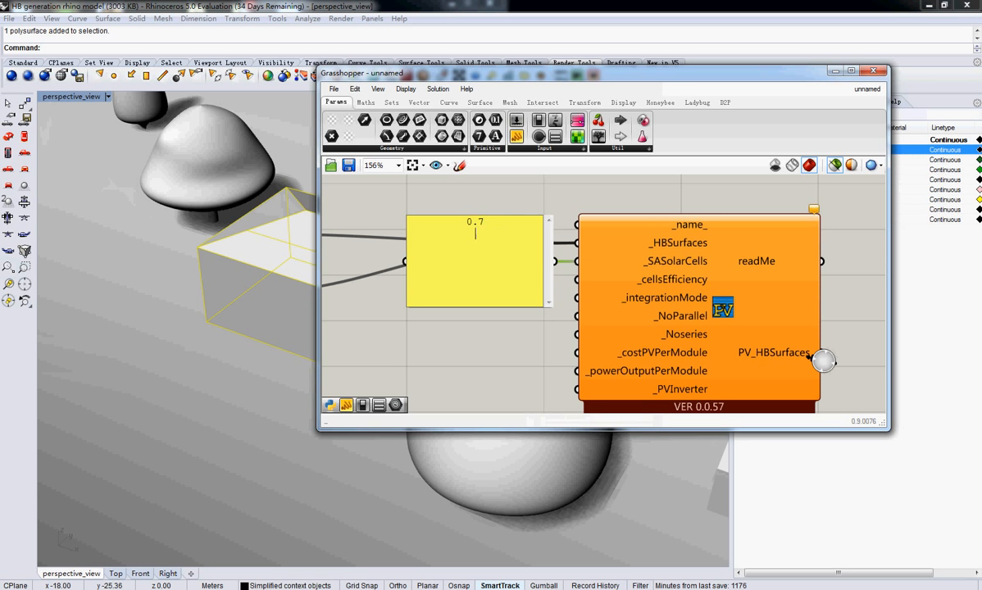
{"action": "type", "text": "0.6"}
{"action": "left_click", "coordinate": [447, 375]}
{"action": "left_click", "coordinate": [448, 375]}
Examine the order of the two roof surfaces wired into _HBSurfaces against the panel values 0.7 and 0.6
{"action": "left_click_drag", "start_coordinate": [419, 74], "coordinate": [671, 83]}
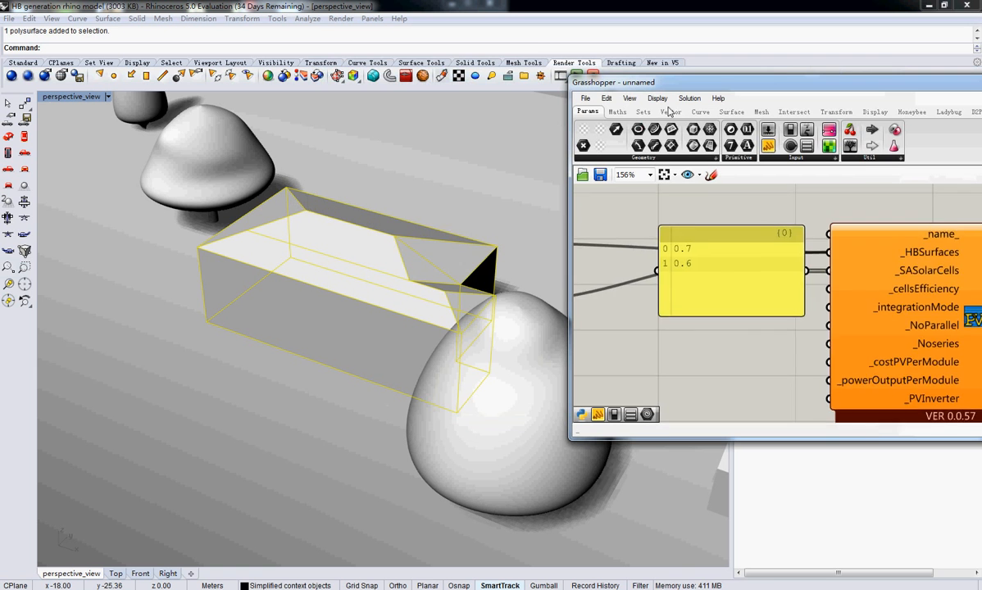
{"action": "right_click_drag", "start_coordinate": [664, 351], "coordinate": [775, 343]}
{"action": "scroll", "coordinate": [775, 343], "scroll_direction": "down", "scroll_amount": 3}
{"action": "right_click", "coordinate": [829, 272]}
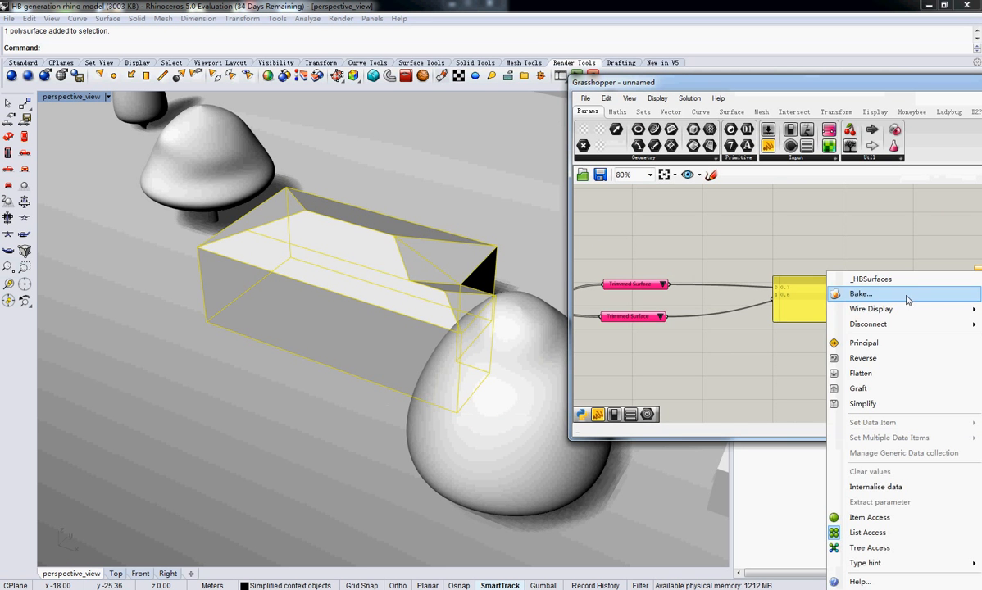
{"action": "mouse_move", "coordinate": [919, 327]}
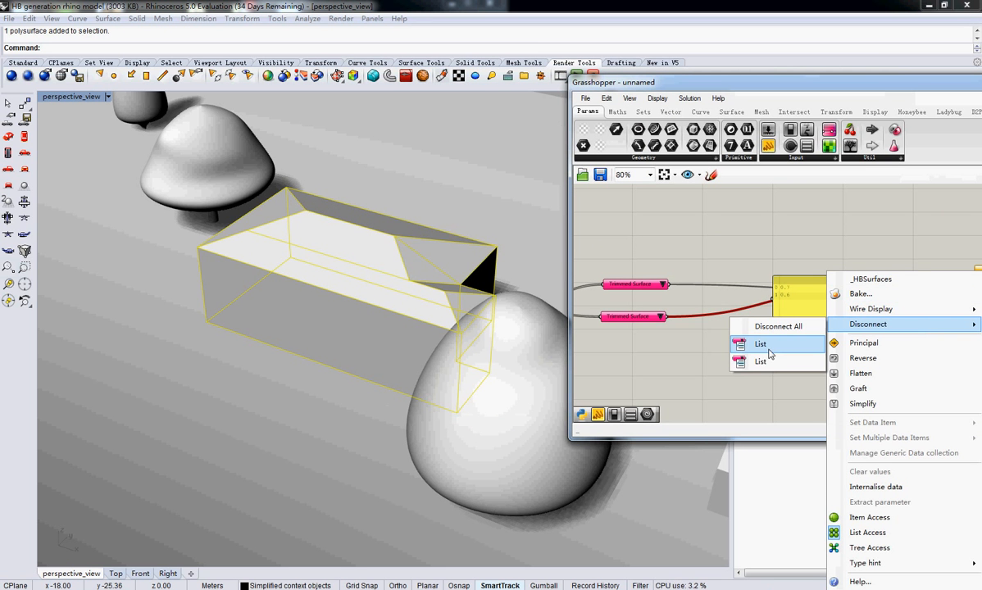
{"action": "left_click", "coordinate": [628, 319]}
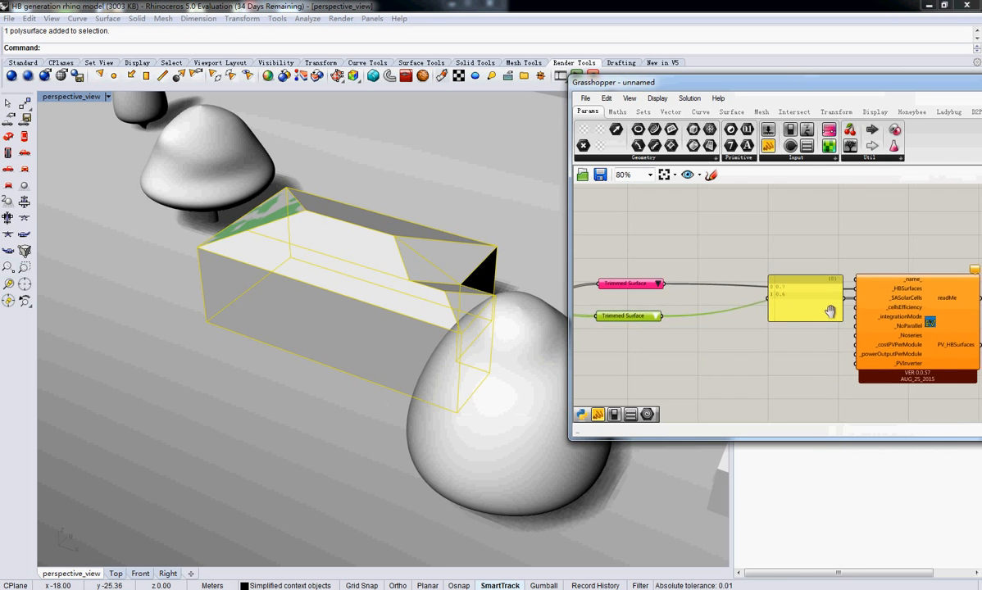
{"action": "scroll", "coordinate": [829, 299], "scroll_direction": "up", "scroll_amount": 3}
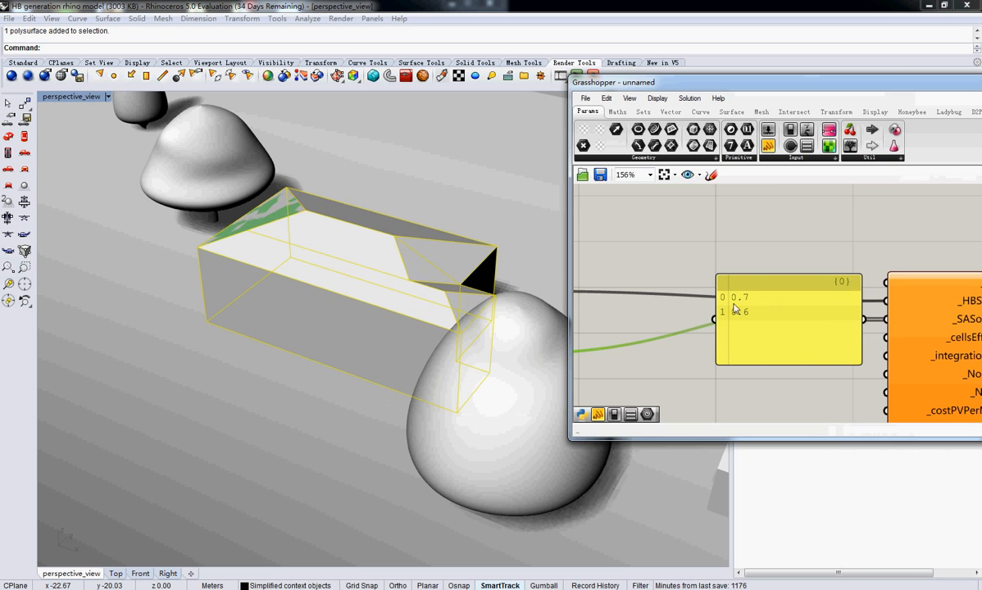
{"action": "right_click_drag", "start_coordinate": [664, 307], "coordinate": [789, 309]}
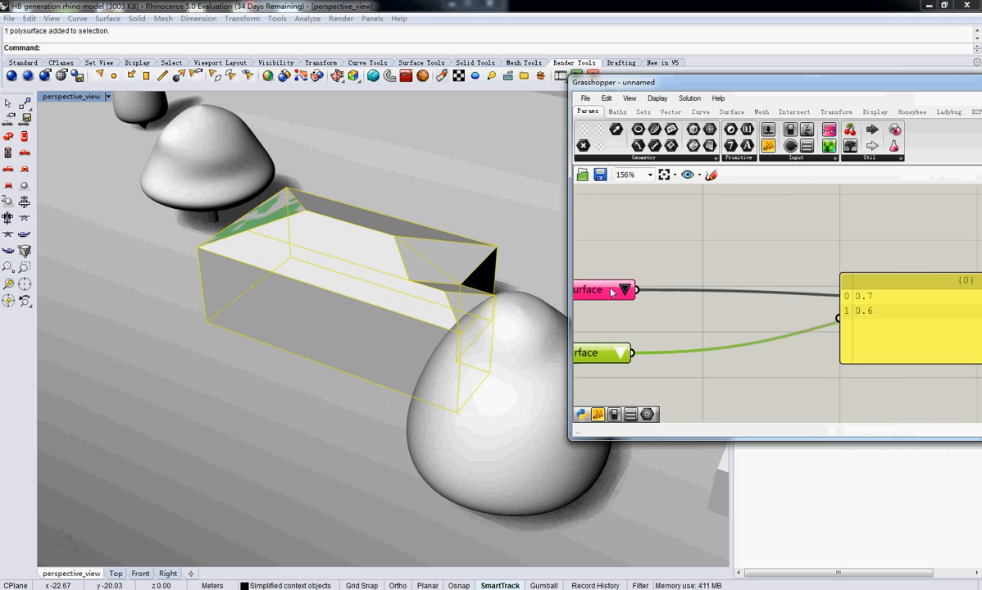
{"action": "right_click_drag", "start_coordinate": [731, 323], "coordinate": [652, 316]}
{"action": "right_click_drag", "start_coordinate": [845, 326], "coordinate": [624, 299]}
{"action": "right_click_drag", "start_coordinate": [715, 313], "coordinate": [780, 309]}
Delete the second value, 0.6, from the solar cell fraction panel
{"action": "left_click", "coordinate": [650, 275]}
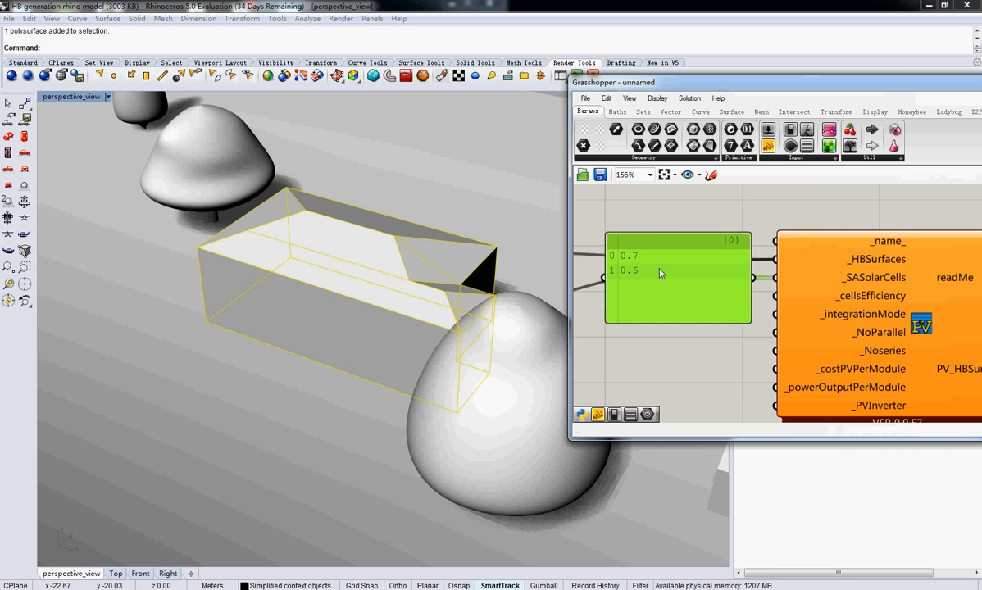
{"action": "double_click", "coordinate": [680, 265]}
{"action": "left_click_drag", "start_coordinate": [683, 255], "coordinate": [639, 251]}
{"action": "key", "text": "BackSpace"}
{"action": "key", "text": "BackSpace"}
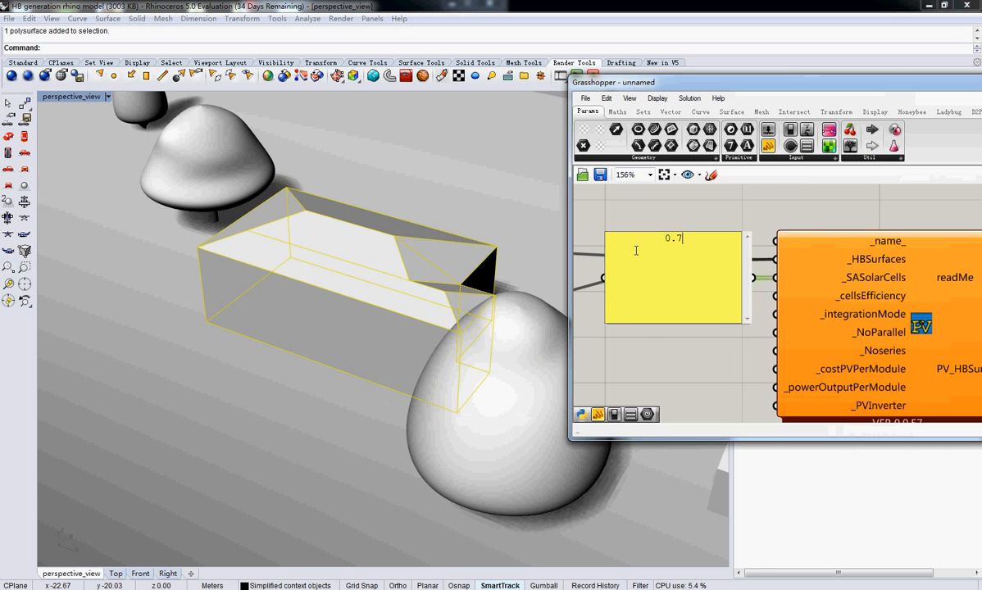
{"action": "left_click", "coordinate": [705, 395]}
Duplicate the second item selector, place the copy below it, and connect the copy to the PV generator's _SASolarCells input
{"action": "scroll", "coordinate": [729, 336], "scroll_direction": "down", "scroll_amount": 4}
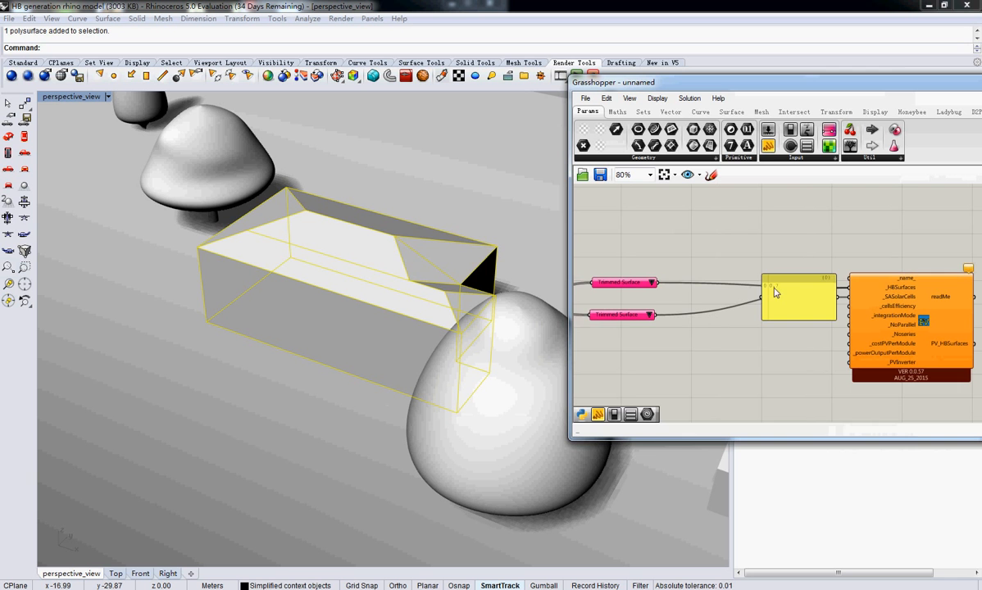
{"action": "right_click_drag", "start_coordinate": [635, 352], "coordinate": [799, 352]}
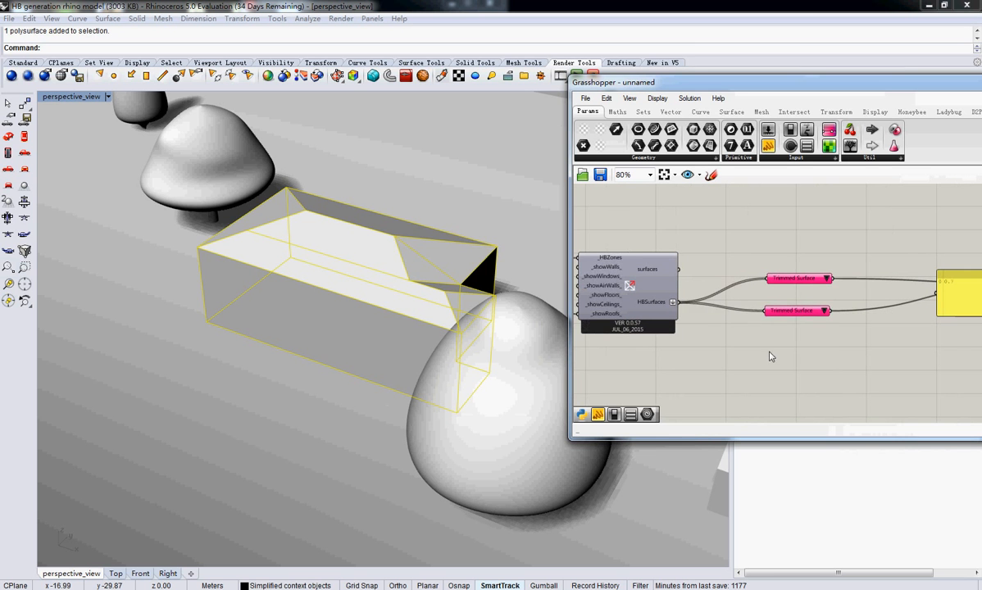
{"action": "double_click", "coordinate": [769, 344]}
{"action": "left_click", "coordinate": [792, 313]}
{"action": "key", "text": "ctrl+c"}
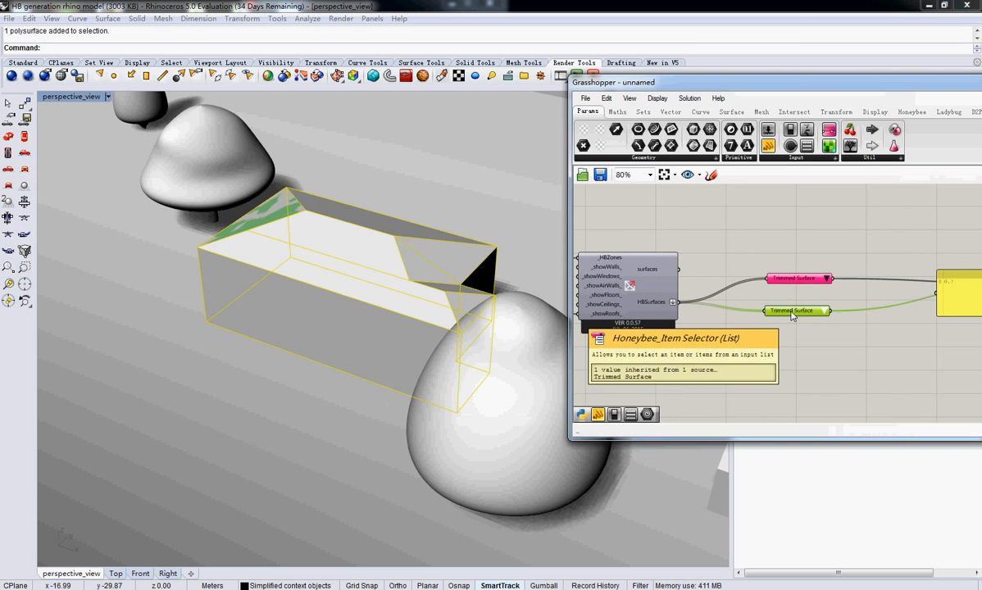
{"action": "key", "text": "ctrl+v"}
{"action": "left_click_drag", "start_coordinate": [793, 318], "coordinate": [791, 368]}
{"action": "right_click_drag", "start_coordinate": [835, 370], "coordinate": [715, 366]}
{"action": "left_click", "coordinate": [715, 368]}
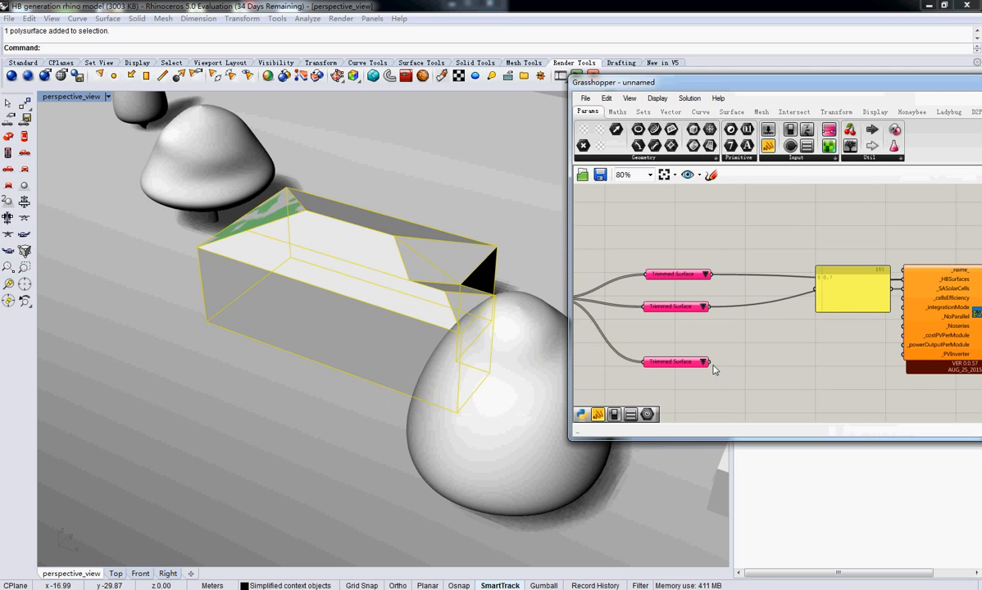
{"action": "left_click_drag", "start_coordinate": [710, 362], "coordinate": [896, 299]}
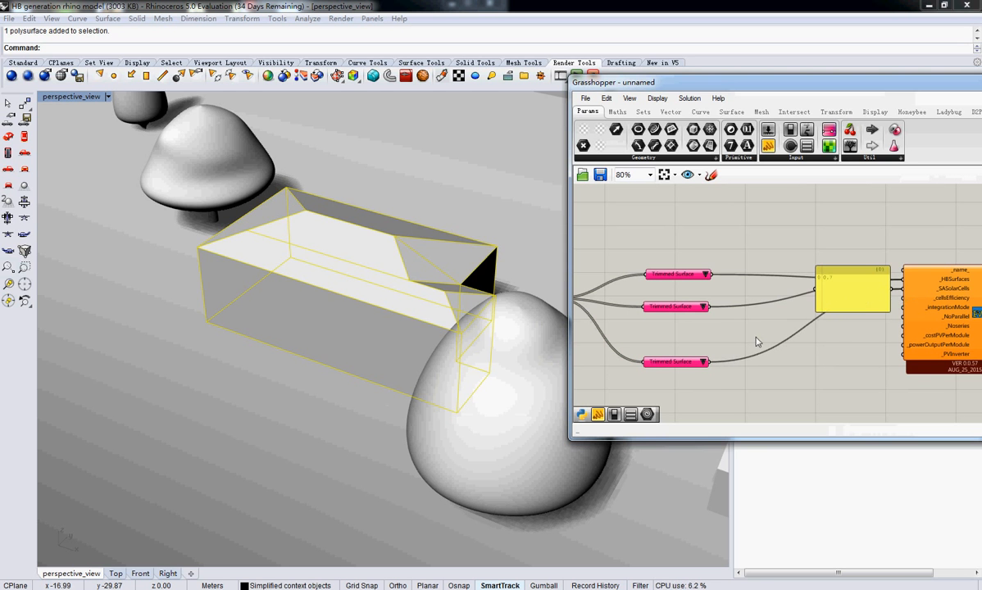
Add 0.6 on a second line below 0.7 in the solar cell fraction panel
{"action": "right_click_drag", "start_coordinate": [773, 356], "coordinate": [707, 365]}
{"action": "double_click", "coordinate": [785, 299]}
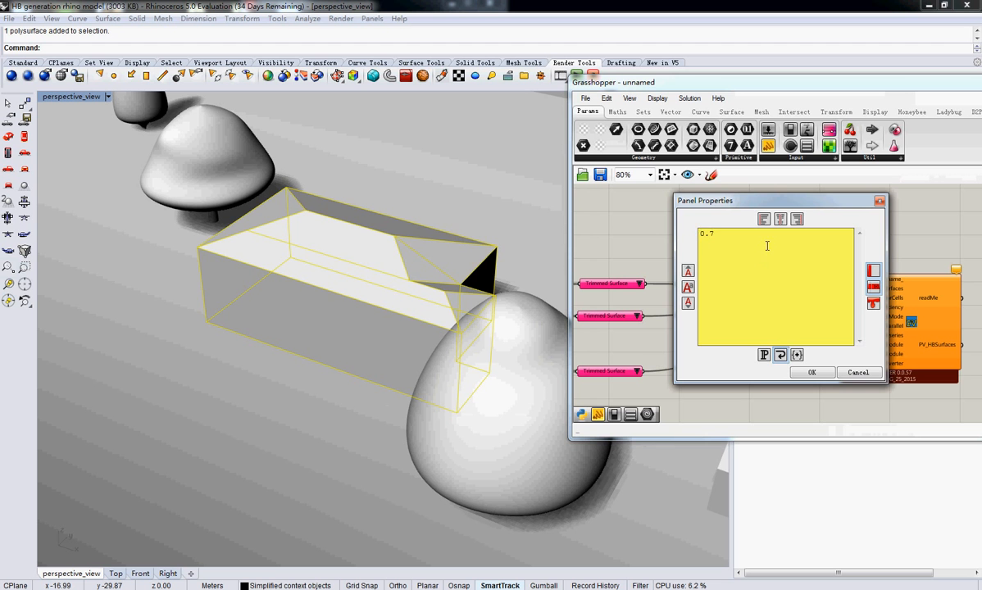
{"action": "key", "text": "Return"}
{"action": "type", "text": "0.6"}
{"action": "left_click", "coordinate": [811, 372]}
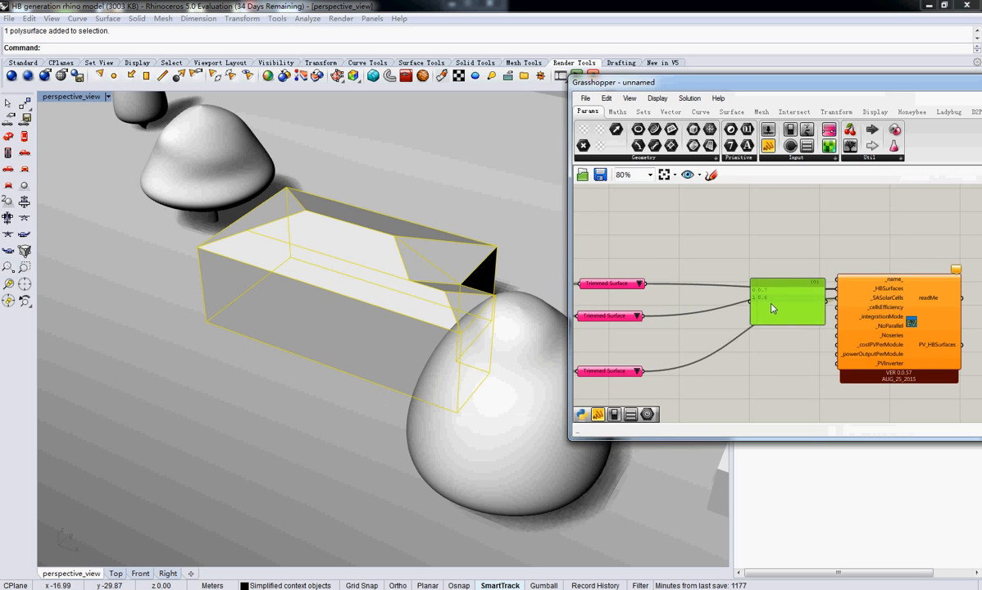
Move the third item selector closer to the other two and shift the two-value panel upward to free space beneath it
{"action": "right_click_drag", "start_coordinate": [656, 301], "coordinate": [727, 295]}
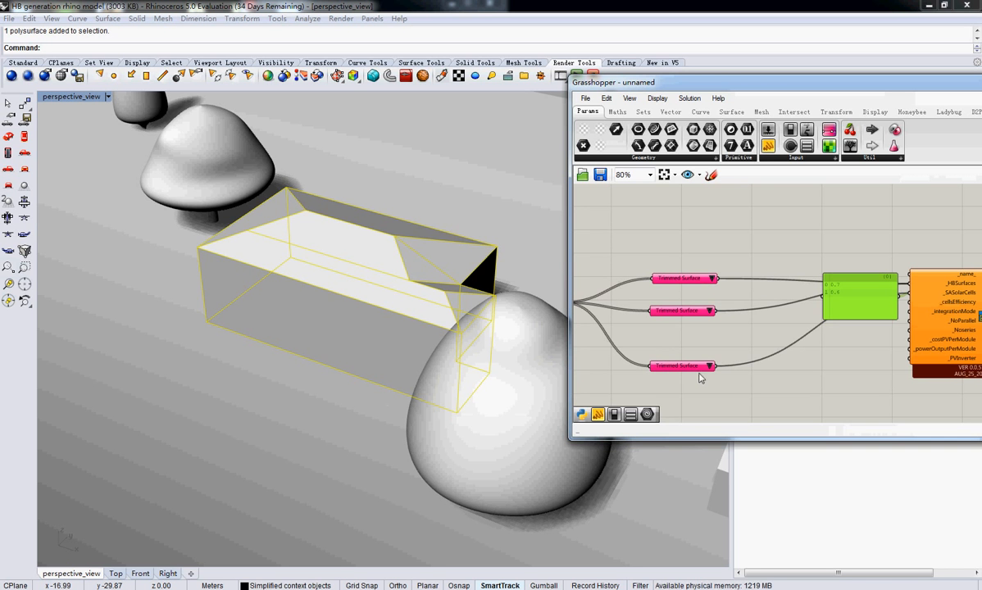
{"action": "left_click_drag", "start_coordinate": [682, 367], "coordinate": [687, 353]}
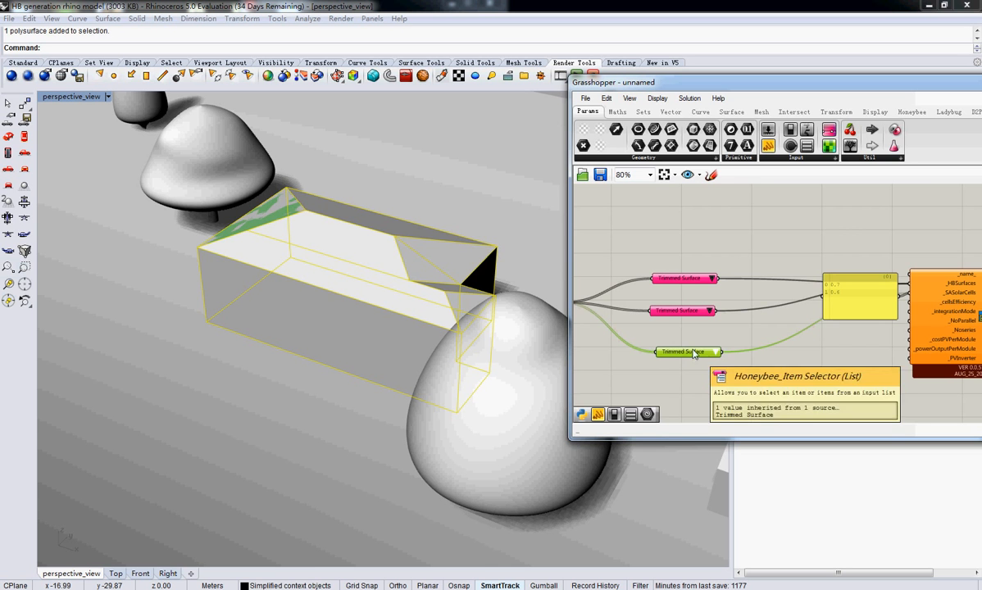
{"action": "right_click_drag", "start_coordinate": [890, 317], "coordinate": [723, 321]}
{"action": "scroll", "coordinate": [752, 300], "scroll_direction": "up", "scroll_amount": 1}
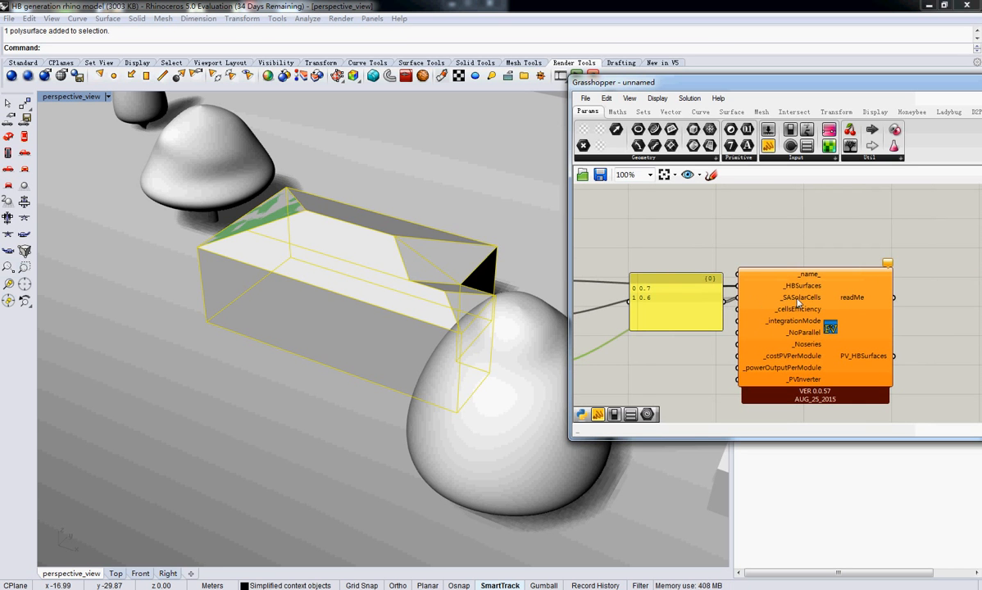
{"action": "left_click_drag", "start_coordinate": [692, 325], "coordinate": [667, 296]}
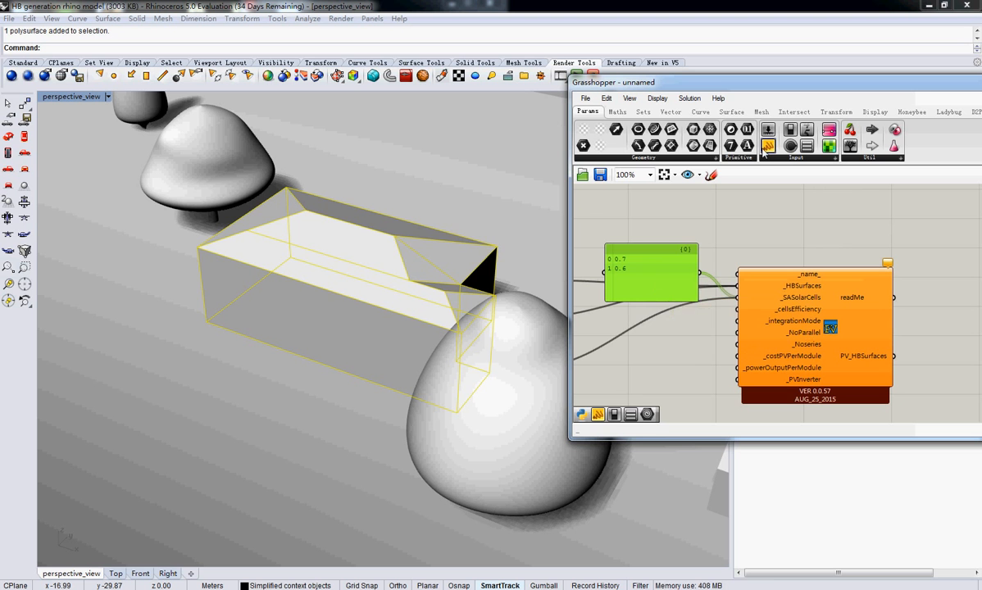
Add a second panel below the first, set it to 0.12, and connect it to the PV generator's _cellsEfficiency input
{"action": "left_click_drag", "start_coordinate": [668, 336], "coordinate": [665, 332]}
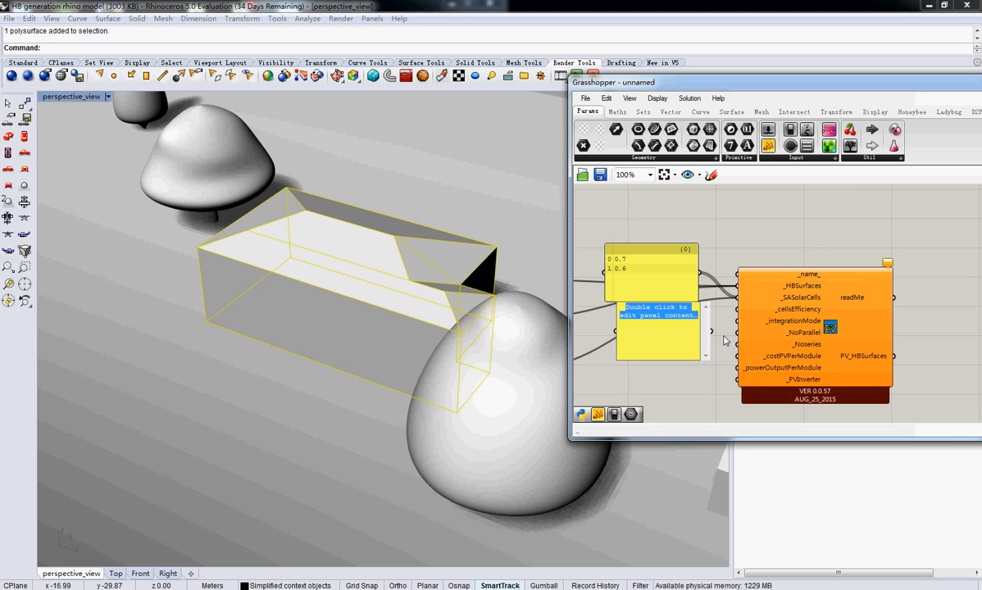
{"action": "type", "text": "0.23"}
{"action": "key", "text": "BackSpace"}
{"action": "key", "text": "BackSpace"}
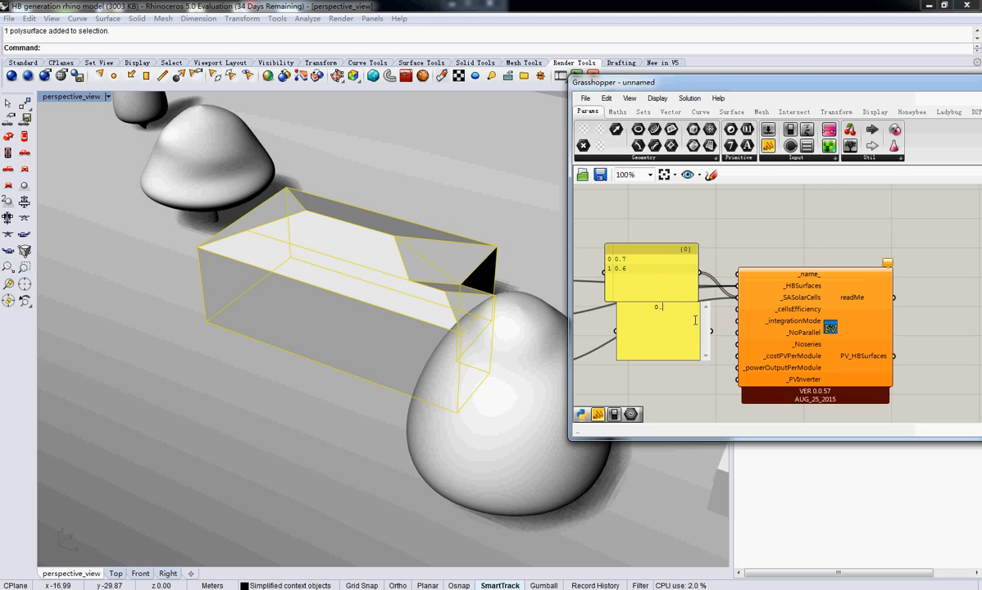
{"action": "type", "text": "12"}
{"action": "left_click", "coordinate": [691, 376]}
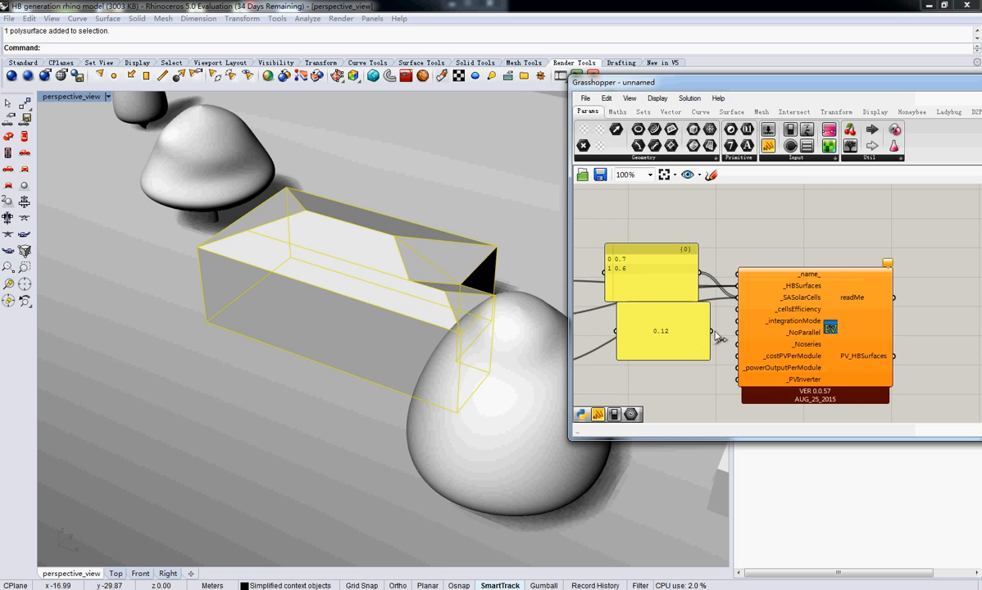
{"action": "left_click", "coordinate": [864, 339]}
{"action": "left_click_drag", "start_coordinate": [866, 339], "coordinate": [932, 348]}
{"action": "right_click_drag", "start_coordinate": [932, 347], "coordinate": [872, 345]}
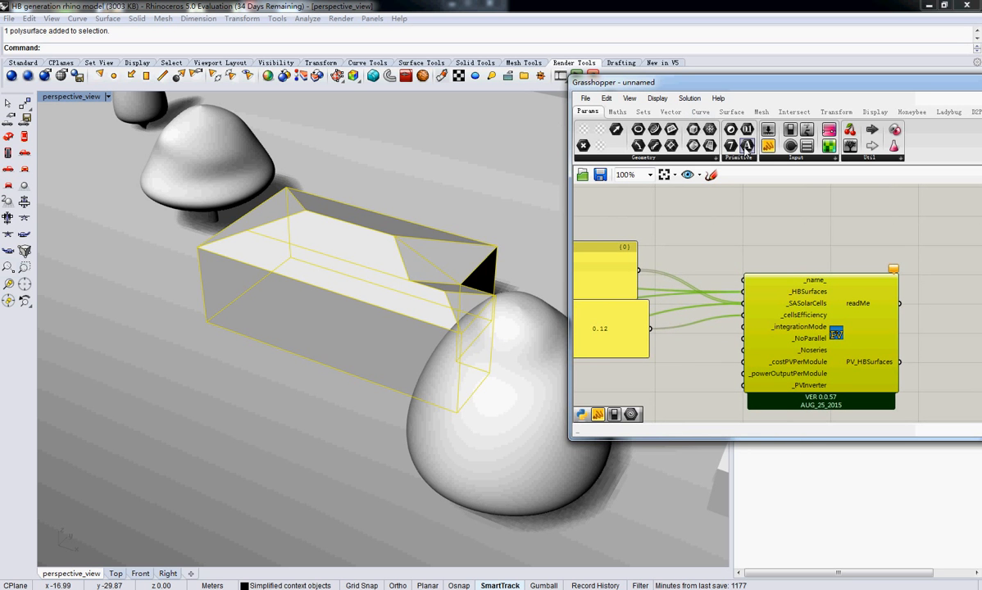
Add a new panel below the efficiency panel, set it to 1, and connect it to the PV generator's _integrationMode input
{"action": "left_click", "coordinate": [598, 414]}
{"action": "double_click", "coordinate": [676, 373]}
{"action": "type", "text": "1"}
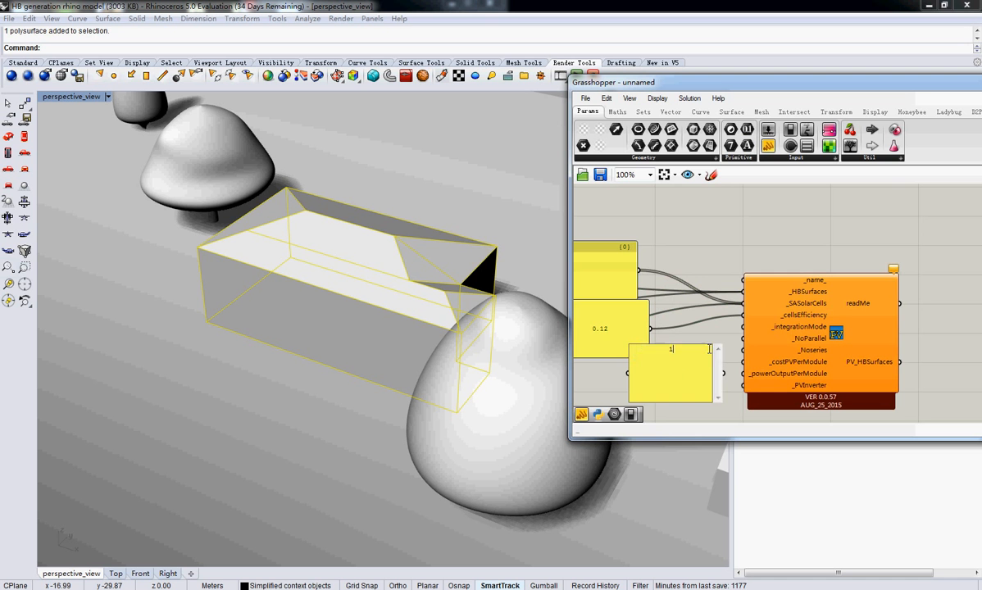
{"action": "left_click", "coordinate": [735, 345]}
{"action": "left_click", "coordinate": [734, 345]}
{"action": "left_click_drag", "start_coordinate": [724, 374], "coordinate": [735, 332]}
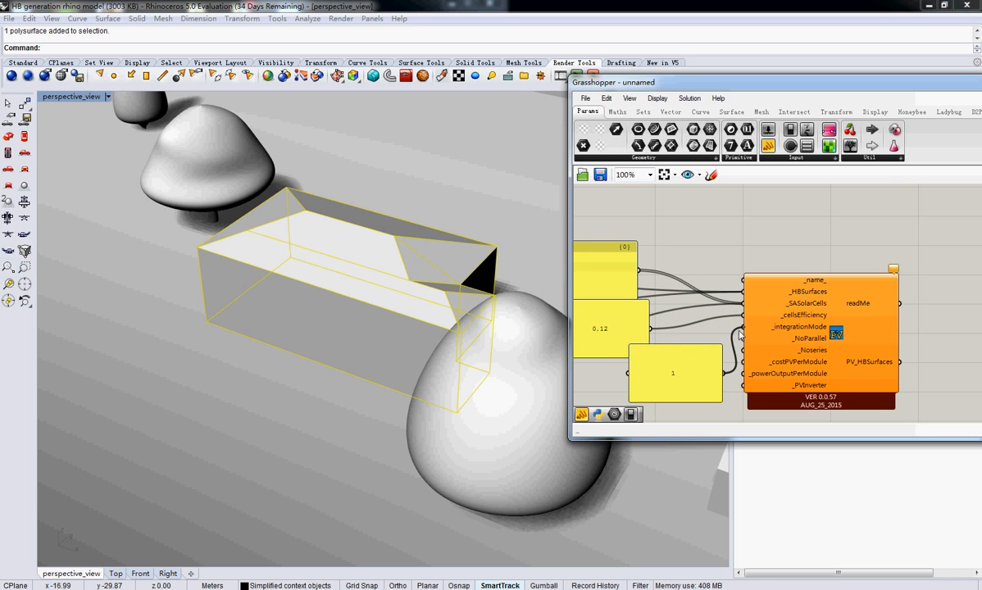
Rearrange the 0.12 and 1 panels into a staggered column so that both values stay readable beside the PV generator
{"action": "left_click_drag", "start_coordinate": [702, 376], "coordinate": [688, 334]}
{"action": "right_click_drag", "start_coordinate": [786, 351], "coordinate": [757, 297]}
{"action": "left_click_drag", "start_coordinate": [756, 297], "coordinate": [806, 323]}
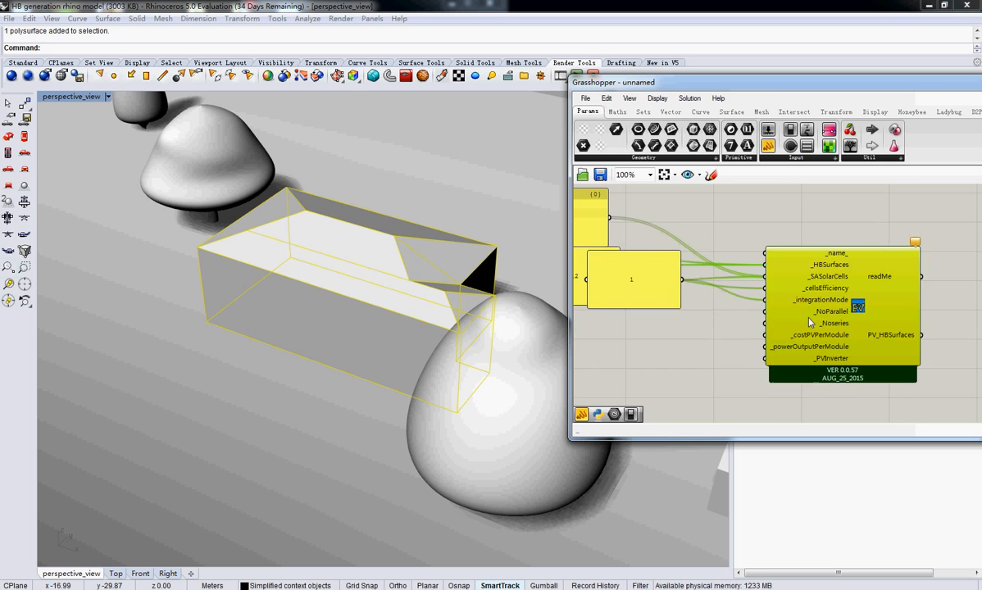
{"action": "right_click_drag", "start_coordinate": [710, 313], "coordinate": [771, 313]}
{"action": "left_click_drag", "start_coordinate": [687, 290], "coordinate": [685, 328]}
{"action": "left_click_drag", "start_coordinate": [654, 283], "coordinate": [683, 267]}
{"action": "right_click_drag", "start_coordinate": [888, 322], "coordinate": [802, 318]}
{"action": "mouse_move", "coordinate": [804, 318]}
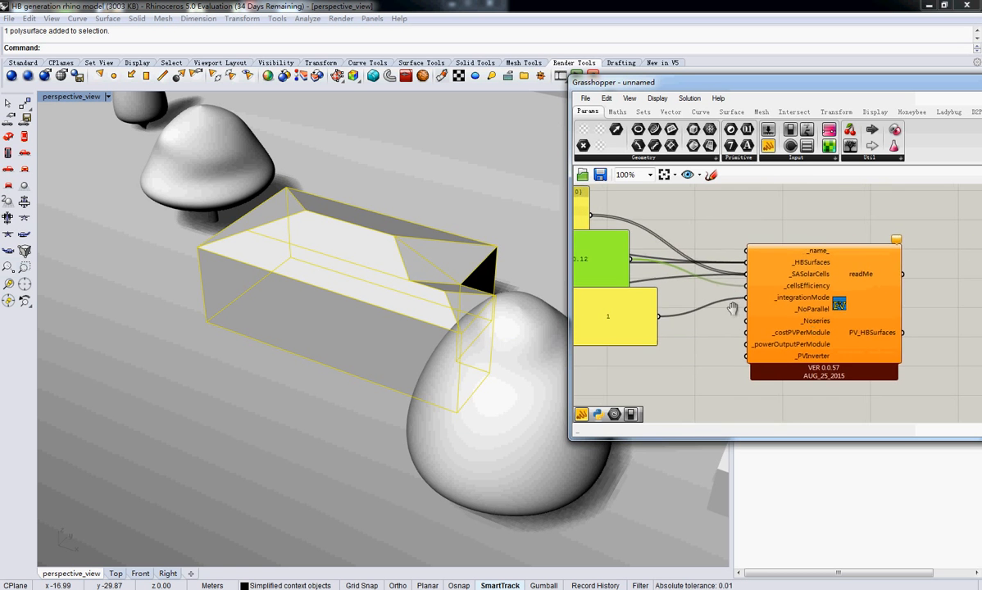
Examine which building surface each of the three Trimmed Surface item selectors picks in the Rhino model
{"action": "scroll", "coordinate": [781, 313], "scroll_direction": "down", "scroll_amount": 2}
{"action": "scroll", "coordinate": [652, 298], "scroll_direction": "up", "scroll_amount": 2}
{"action": "left_click", "coordinate": [627, 287]}
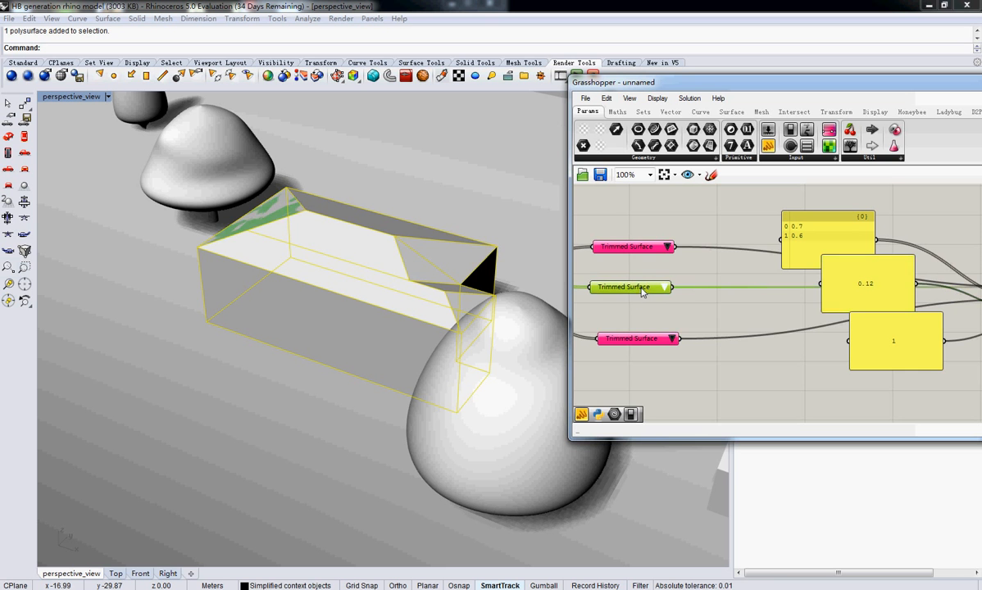
{"action": "left_click", "coordinate": [636, 340]}
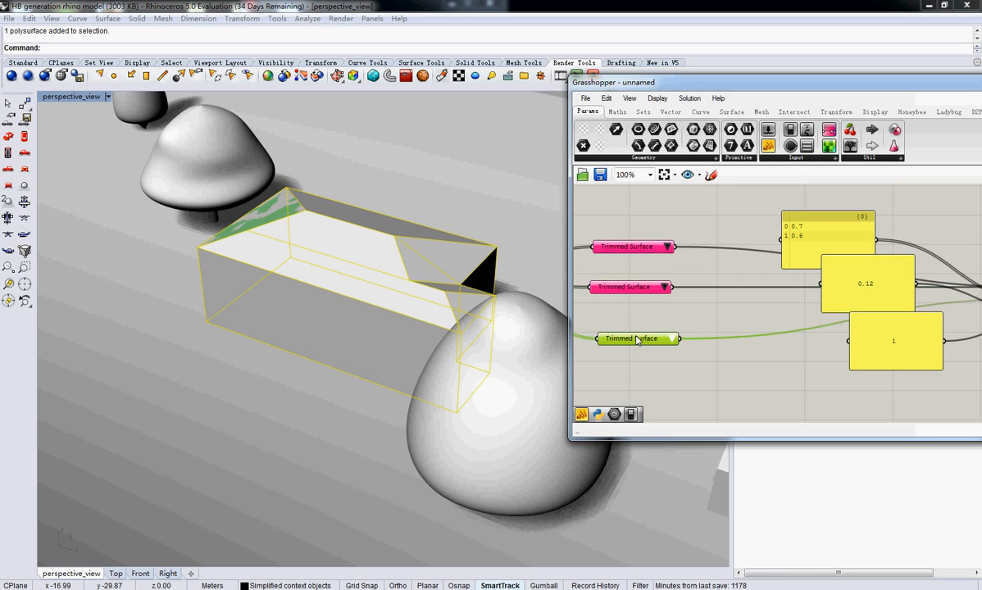
{"action": "left_click", "coordinate": [626, 287]}
{"action": "left_click", "coordinate": [638, 247]}
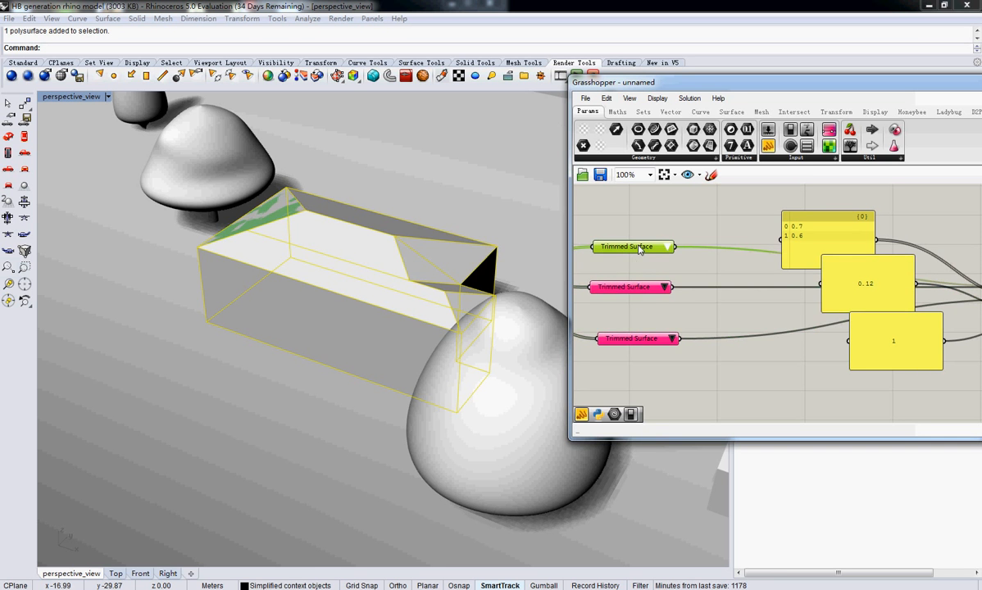
{"action": "left_click", "coordinate": [627, 287], "text": "shift"}
{"action": "left_click", "coordinate": [640, 338], "text": "shift"}
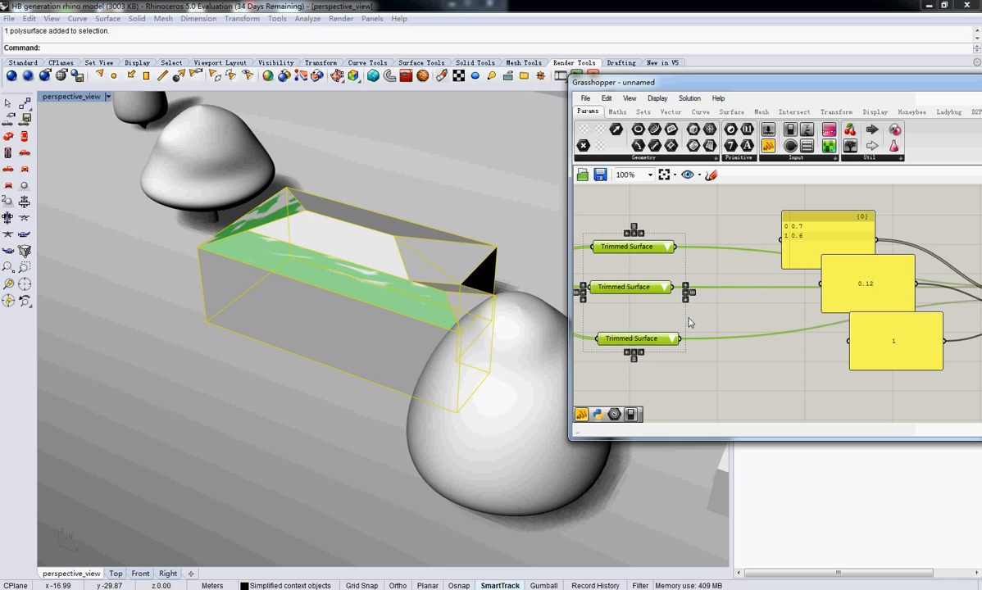
Delete the third Trimmed Surface item selector and check the surfaces picked by the remaining two
{"action": "left_click", "coordinate": [640, 340]}
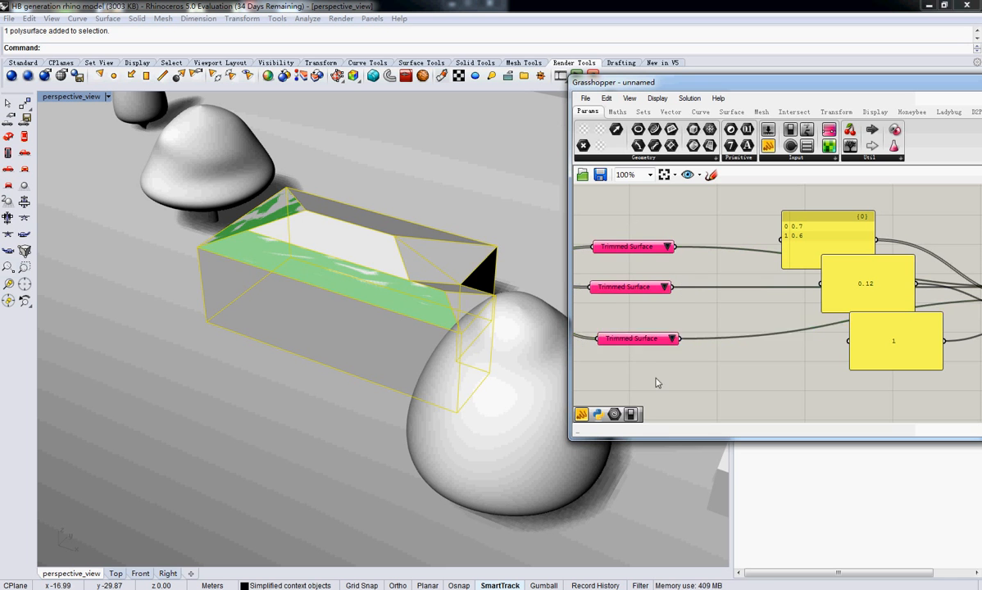
{"action": "left_click", "coordinate": [607, 98]}
{"action": "left_click", "coordinate": [628, 222]}
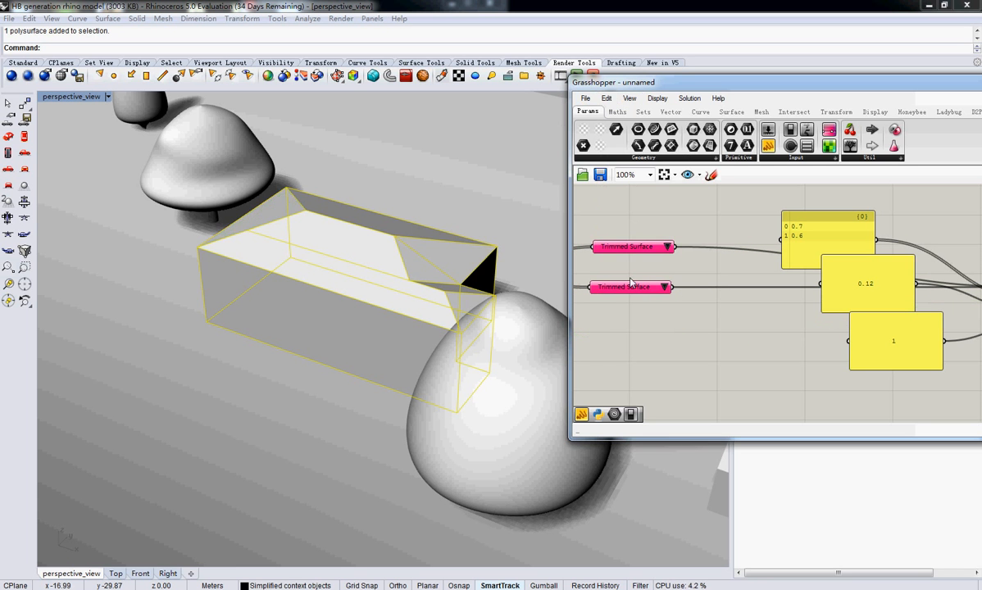
{"action": "left_click", "coordinate": [627, 286]}
{"action": "left_click", "coordinate": [631, 246], "text": "shift"}
Add a panel below the integration mode panel, set it to 2, and connect it to the PV generator's _NoParallel input
{"action": "right_click_drag", "start_coordinate": [806, 307], "coordinate": [784, 305]}
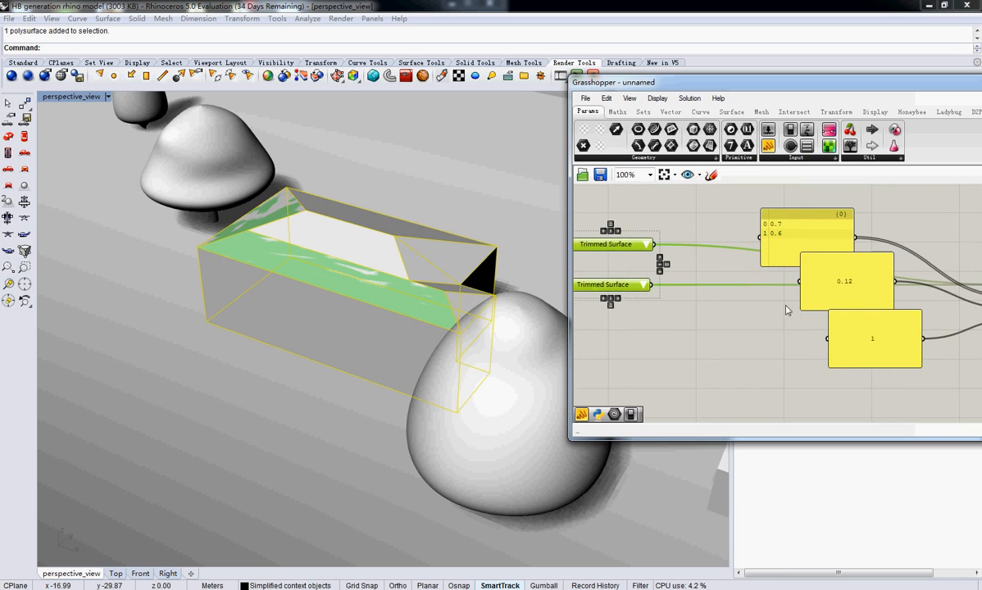
{"action": "right_click_drag", "start_coordinate": [855, 334], "coordinate": [717, 312]}
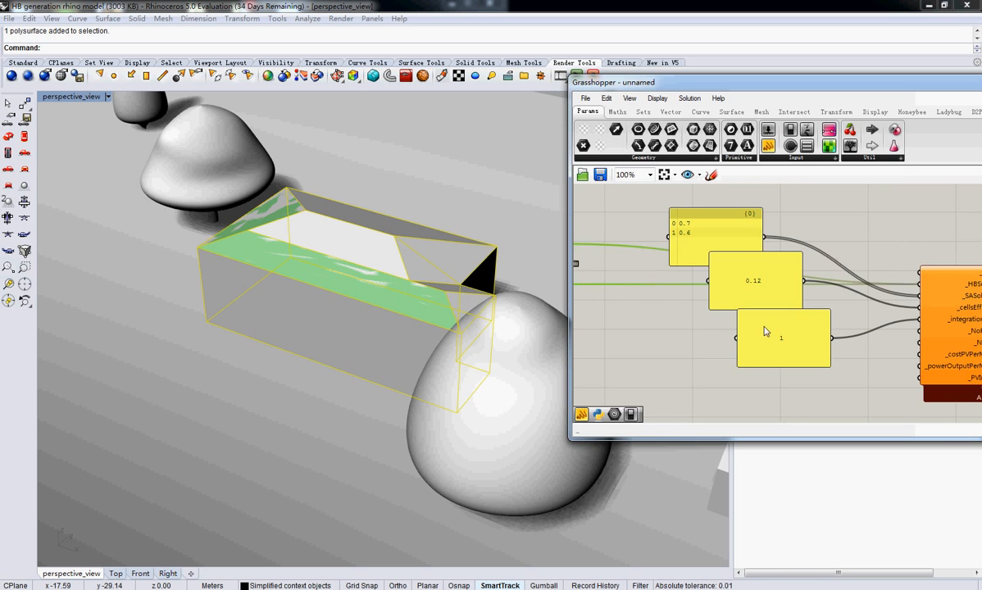
{"action": "right_click_drag", "start_coordinate": [794, 322], "coordinate": [703, 343]}
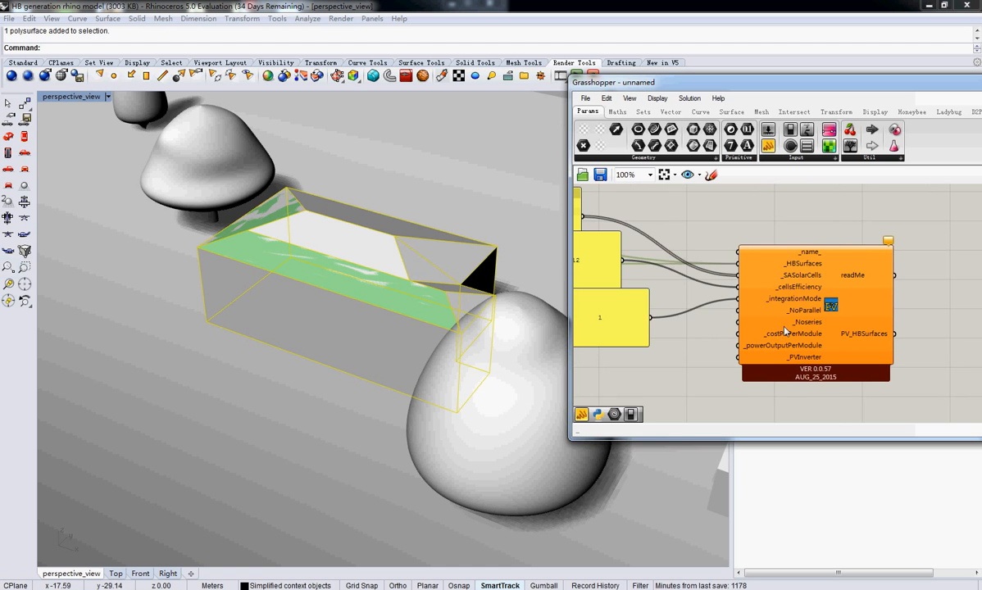
{"action": "left_click_drag", "start_coordinate": [769, 147], "coordinate": [739, 313]}
{"action": "double_click", "coordinate": [685, 331]}
{"action": "type", "text": "2"}
{"action": "left_click", "coordinate": [679, 390]}
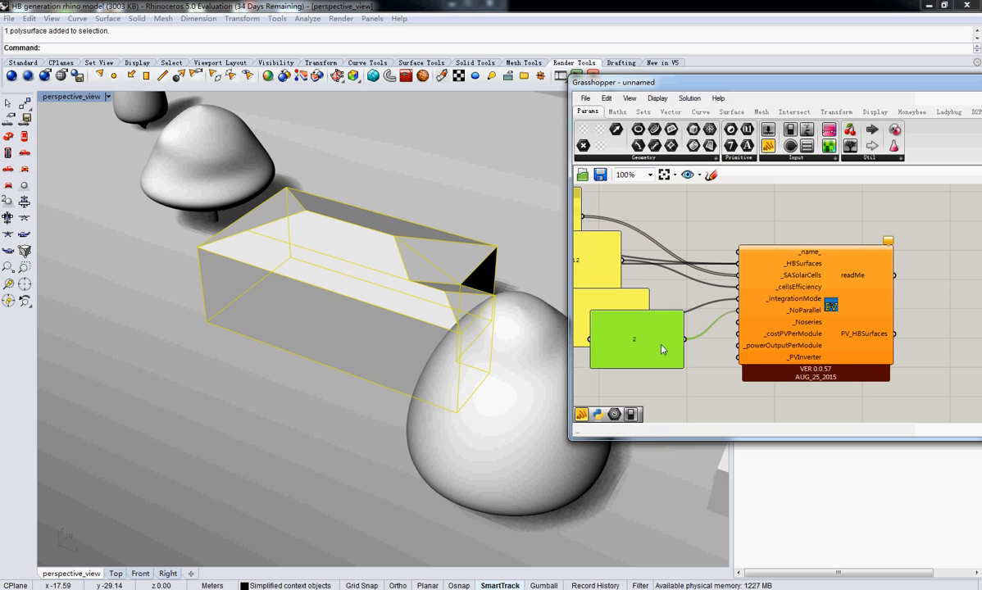
Duplicate the _NoParallel panel with value 2, place the copy beneath it, and connect the copy to the PV generator's _Noseries input
{"action": "left_click_drag", "start_coordinate": [656, 337], "coordinate": [662, 384]}
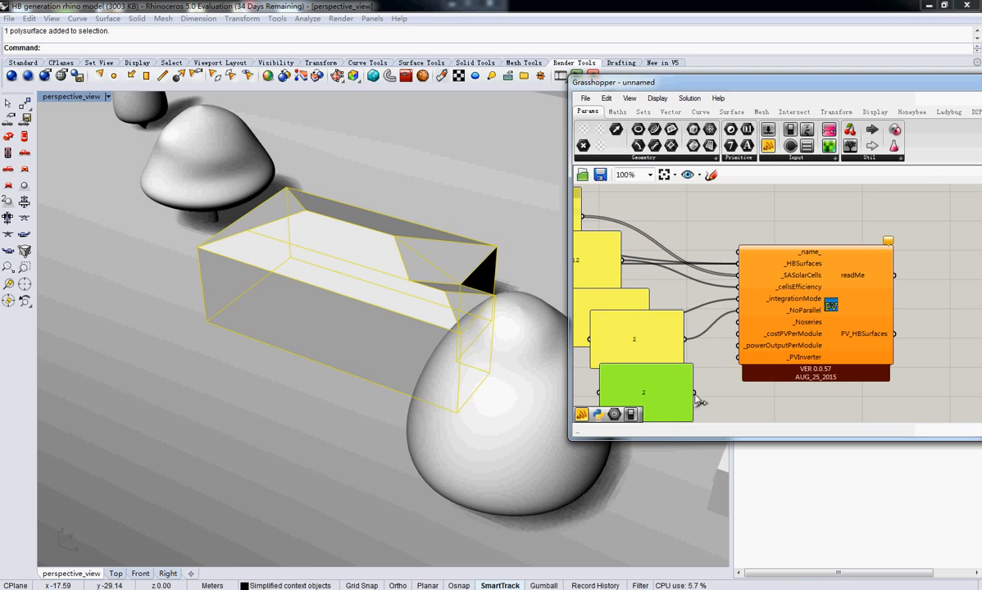
{"action": "right_click_drag", "start_coordinate": [765, 363], "coordinate": [797, 284]}
{"action": "scroll", "coordinate": [794, 285], "scroll_direction": "down", "scroll_amount": 3}
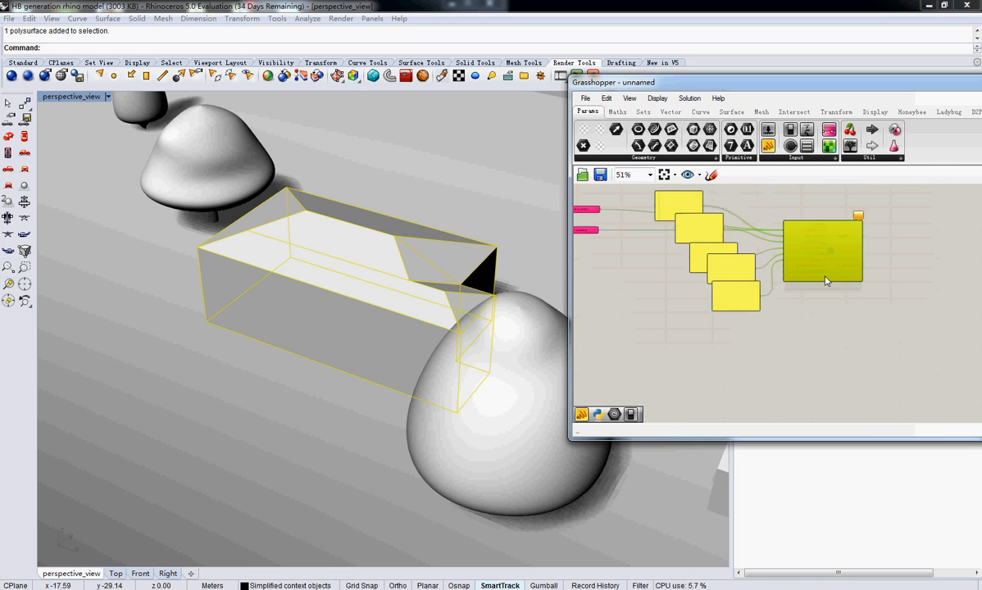
{"action": "left_click_drag", "start_coordinate": [826, 279], "coordinate": [857, 317]}
{"action": "scroll", "coordinate": [843, 299], "scroll_direction": "up", "scroll_amount": 3}
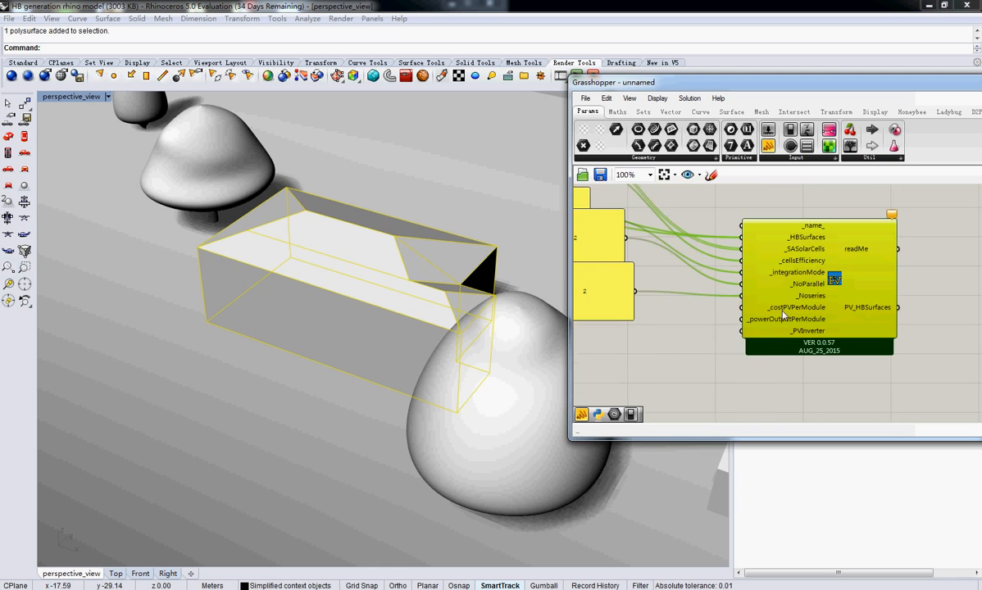
Add a panel below the _Noseries panel, set it to 300, and connect it to the PV generator's _costPVPerModule input
{"action": "mouse_move", "coordinate": [783, 315]}
{"action": "left_click_drag", "start_coordinate": [769, 145], "coordinate": [620, 356]}
{"action": "double_click", "coordinate": [620, 357]}
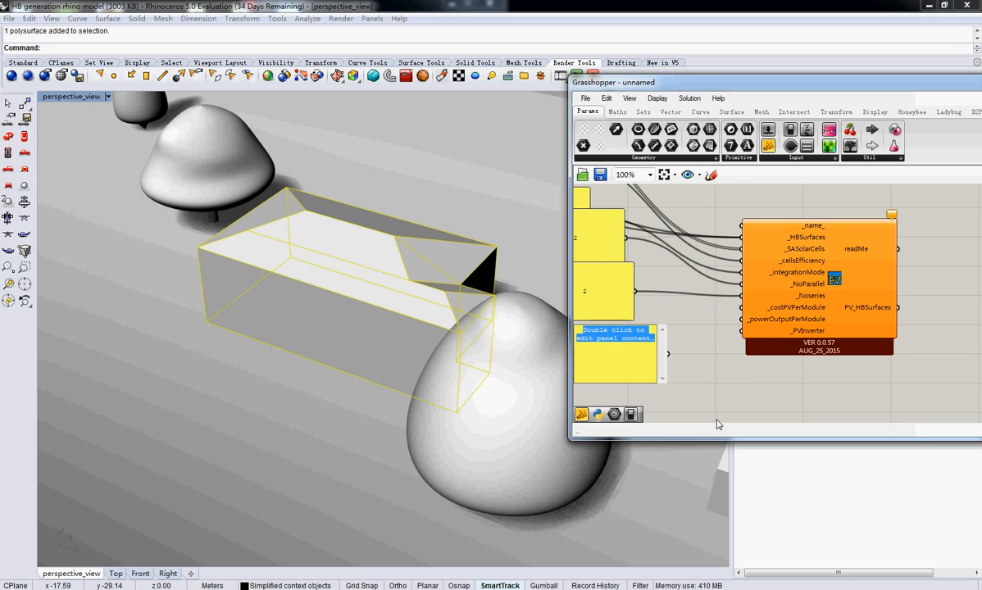
{"action": "type", "text": "300"}
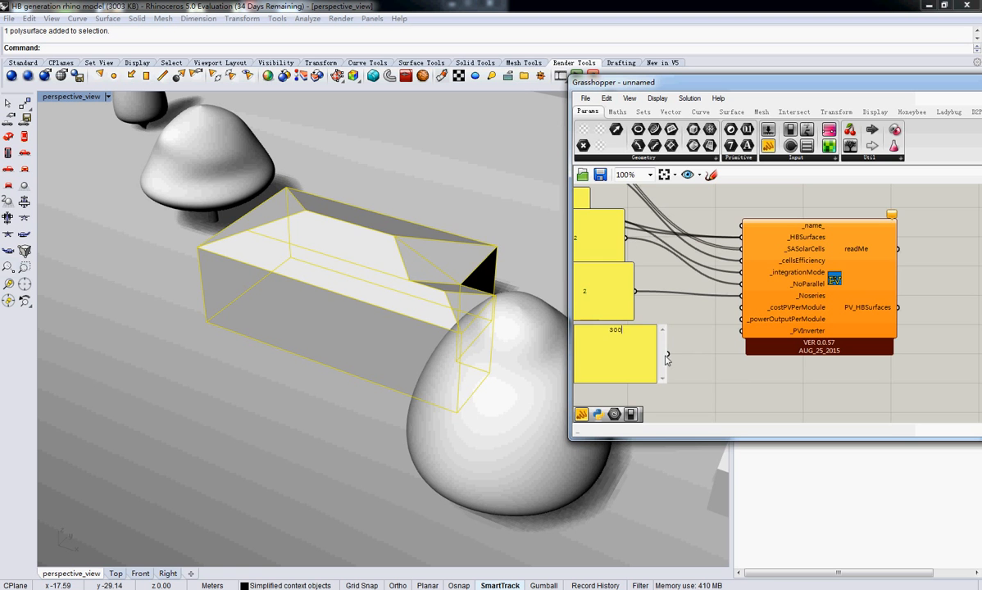
{"action": "left_click", "coordinate": [715, 421]}
{"action": "left_click_drag", "start_coordinate": [668, 355], "coordinate": [740, 309]}
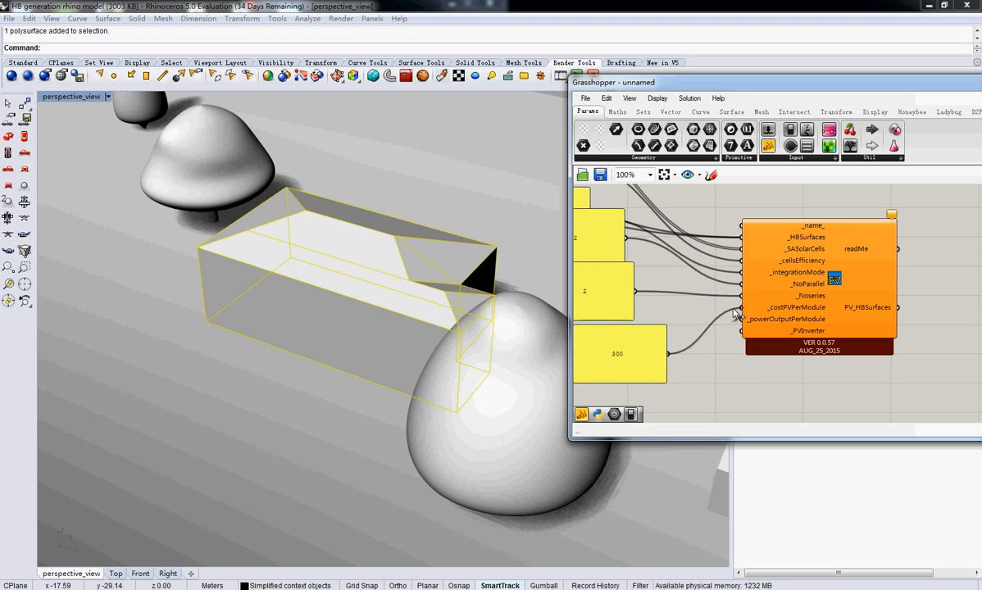
Shrink the 300 cost panel and move it up beside the value of the _Noseries panel
{"action": "left_click_drag", "start_coordinate": [647, 358], "coordinate": [688, 333]}
{"action": "right_click_drag", "start_coordinate": [639, 317], "coordinate": [700, 338]}
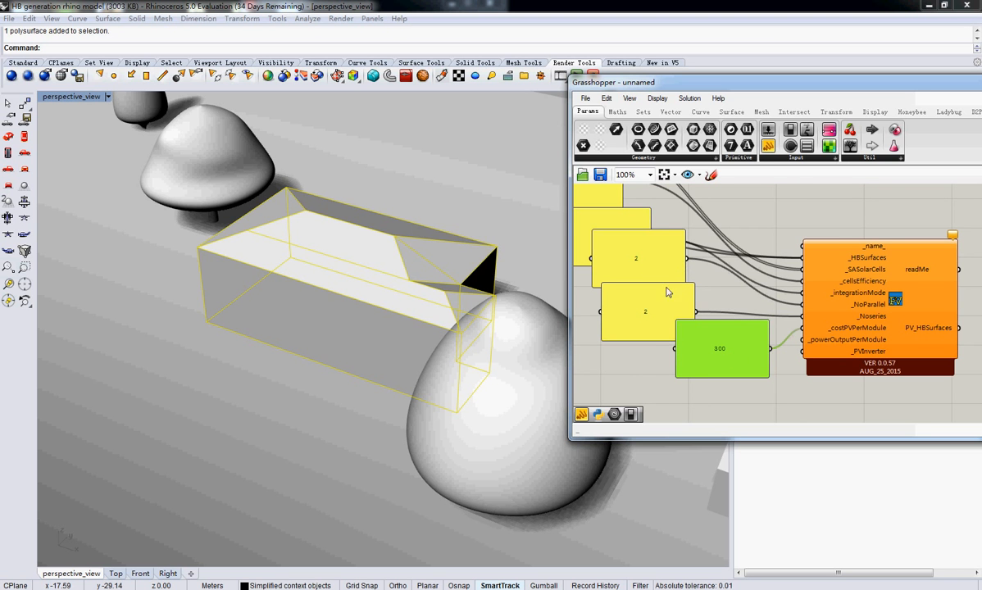
{"action": "mouse_move", "coordinate": [778, 307]}
{"action": "right_mouse_down"}
{"action": "mouse_move", "coordinate": [665, 327]}
{"action": "mouse_move", "coordinate": [784, 302]}
{"action": "right_mouse_up"}
{"action": "left_click_drag", "start_coordinate": [750, 326], "coordinate": [683, 293]}
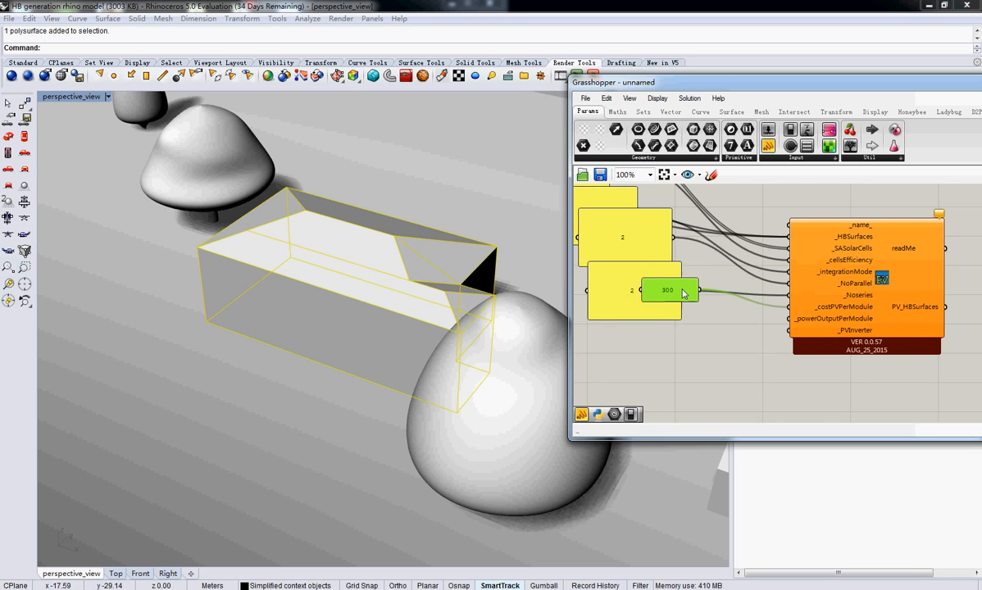
{"action": "right_click_drag", "start_coordinate": [761, 348], "coordinate": [697, 324]}
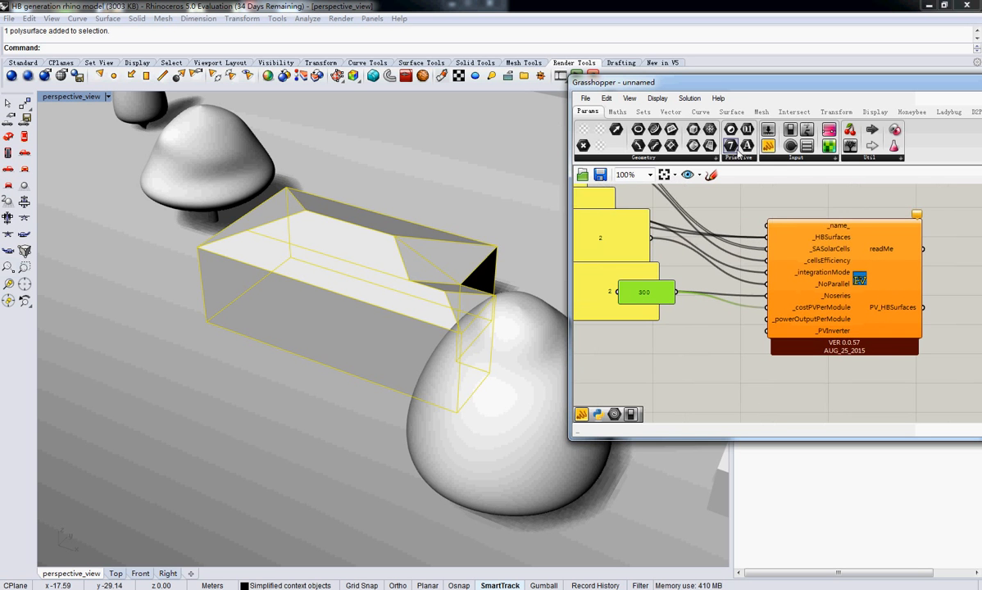
Add another panel set to 300, connect it to the PV generator's _powerOutputPerModule input, and shrink it beneath the cost panel
{"action": "left_click", "coordinate": [768, 146]}
{"action": "left_click", "coordinate": [655, 368]}
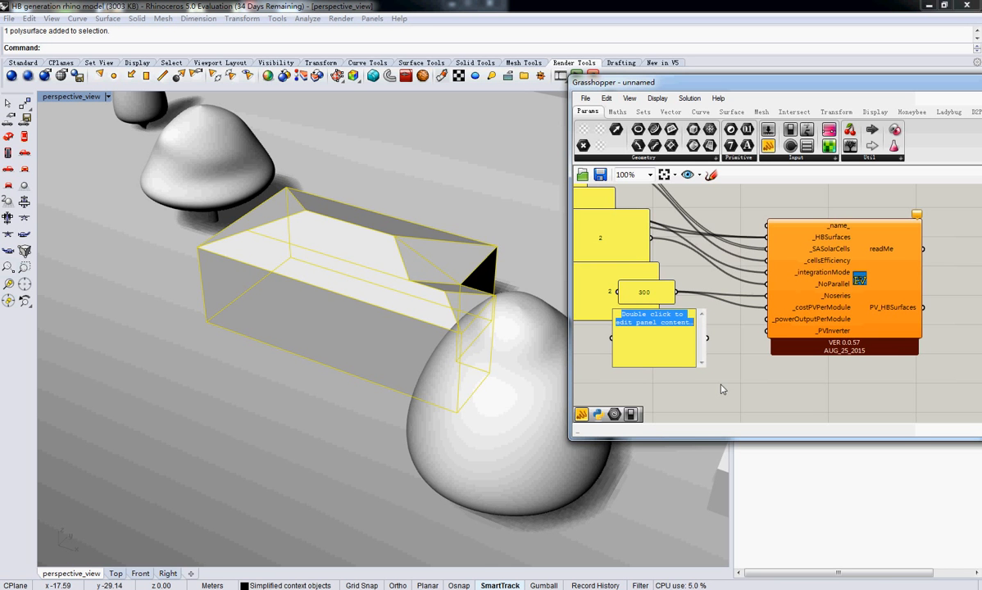
{"action": "type", "text": "300"}
{"action": "left_click", "coordinate": [693, 381]}
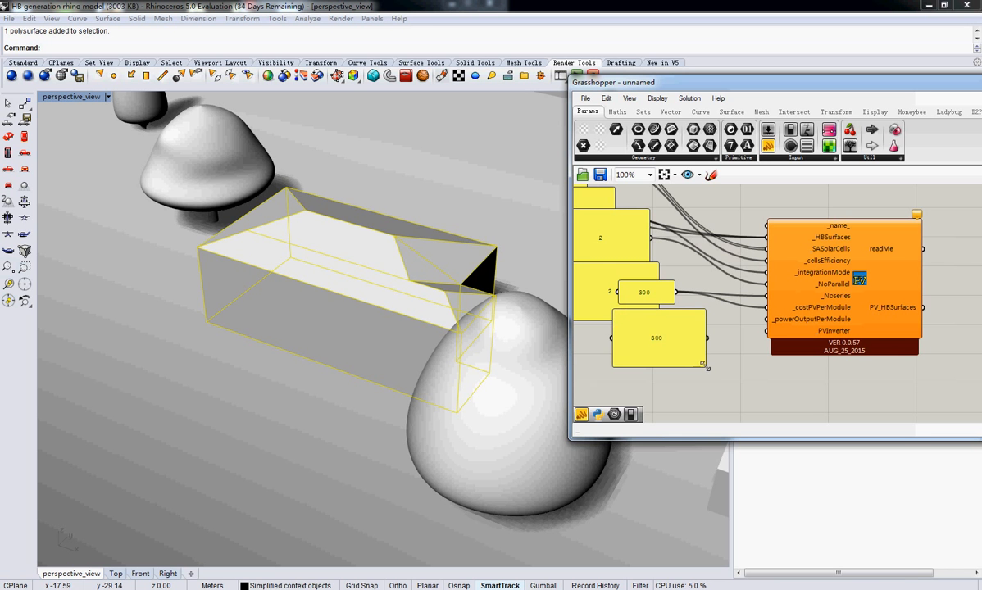
{"action": "left_click_drag", "start_coordinate": [706, 367], "coordinate": [765, 319]}
{"action": "left_click_drag", "start_coordinate": [637, 323], "coordinate": [656, 330]}
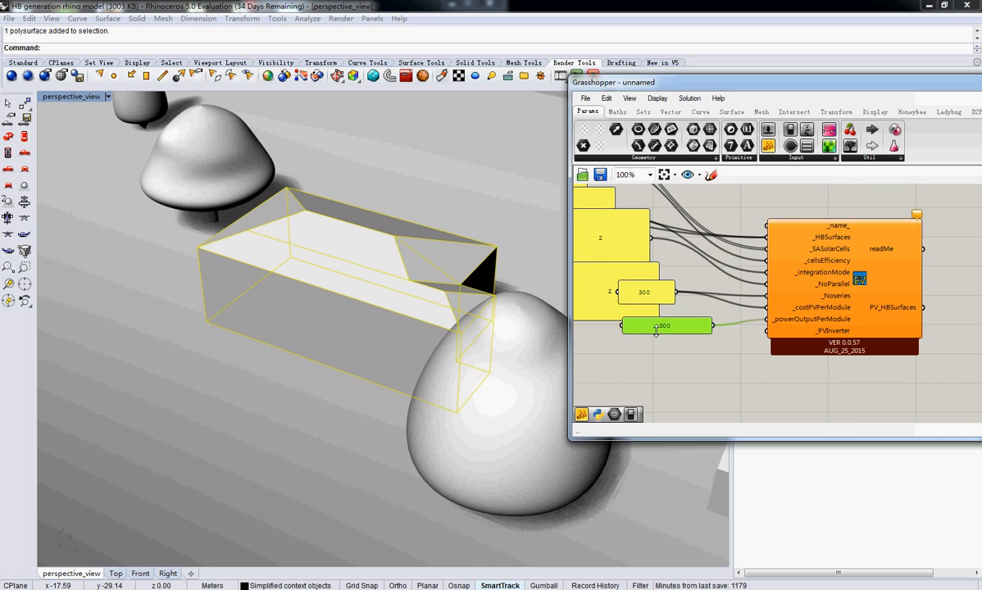
{"action": "right_click_drag", "start_coordinate": [655, 330], "coordinate": [679, 336]}
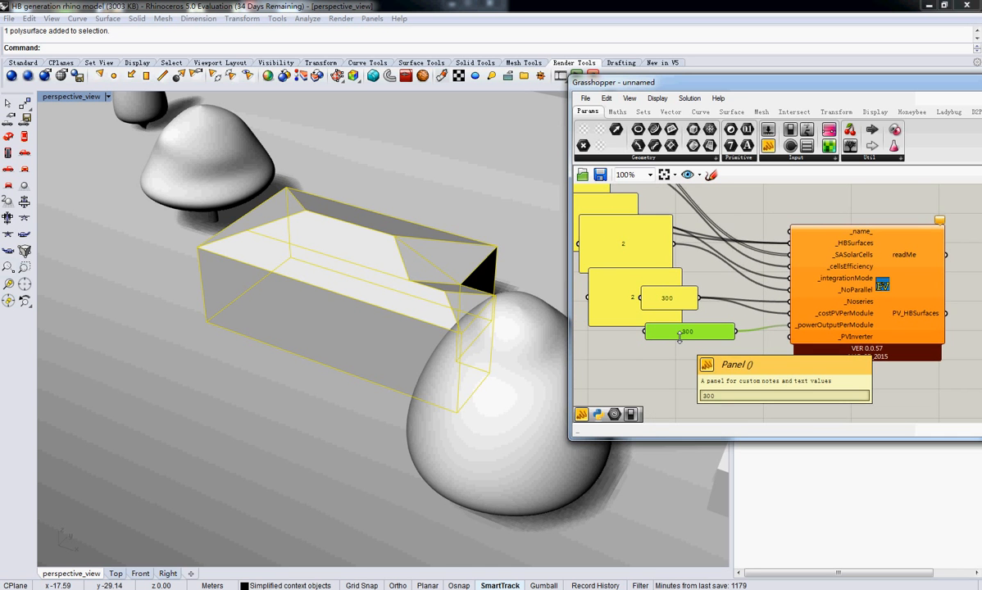
Select the PV generator and move the Grasshopper window so that its full width is visible
{"action": "mouse_move", "coordinate": [774, 331]}
{"action": "right_mouse_down"}
{"action": "mouse_move", "coordinate": [673, 322]}
{"action": "mouse_move", "coordinate": [769, 341]}
{"action": "right_mouse_up"}
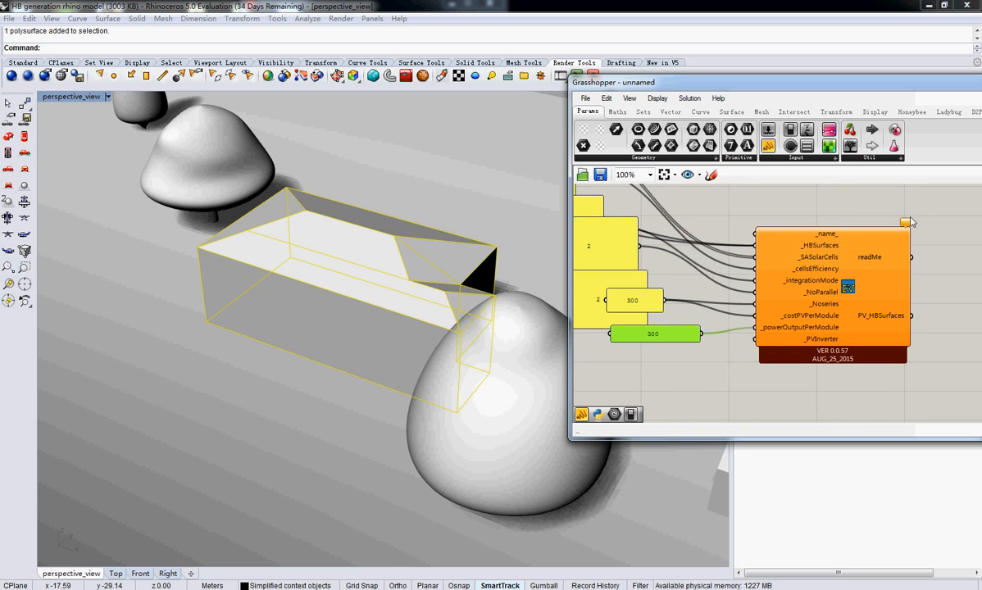
{"action": "left_click", "coordinate": [824, 341]}
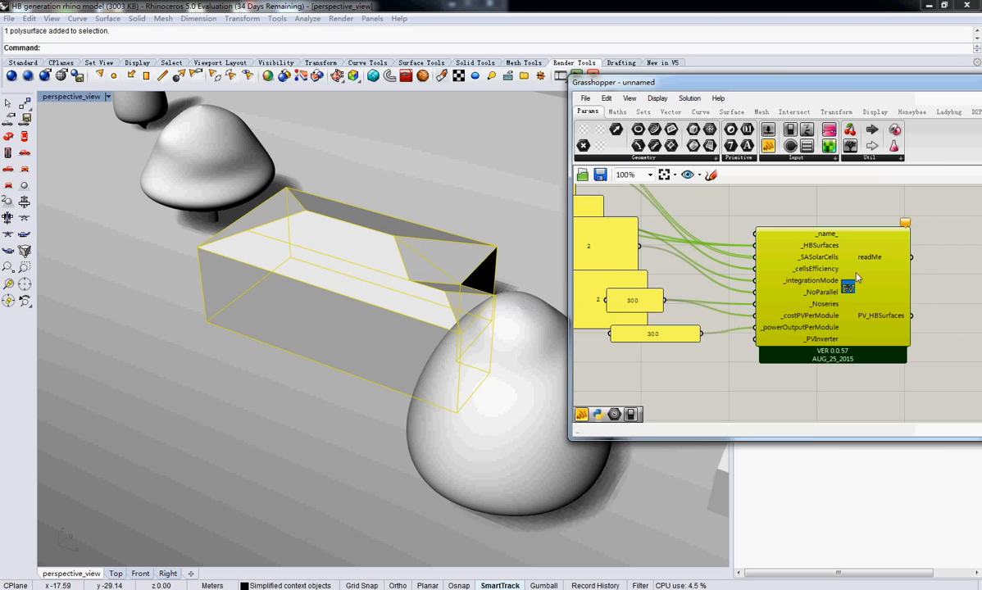
{"action": "left_click_drag", "start_coordinate": [696, 82], "coordinate": [510, 69]}
{"action": "scroll", "coordinate": [616, 322], "scroll_direction": "down", "scroll_amount": 3}
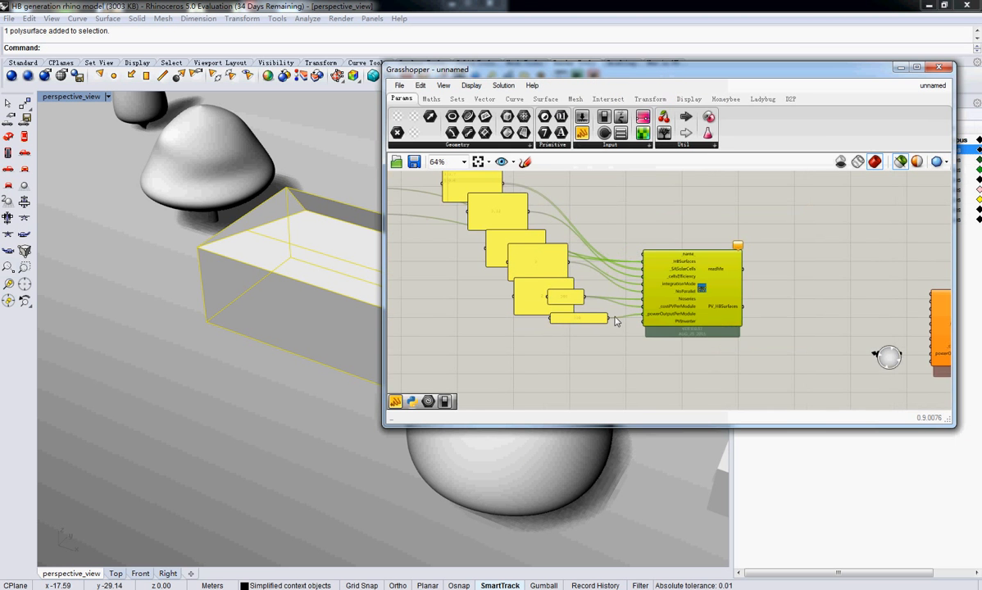
Add a Honeybee_simple_Inverter component to the canvas below the PV generator's input panels
{"action": "left_click", "coordinate": [762, 98]}
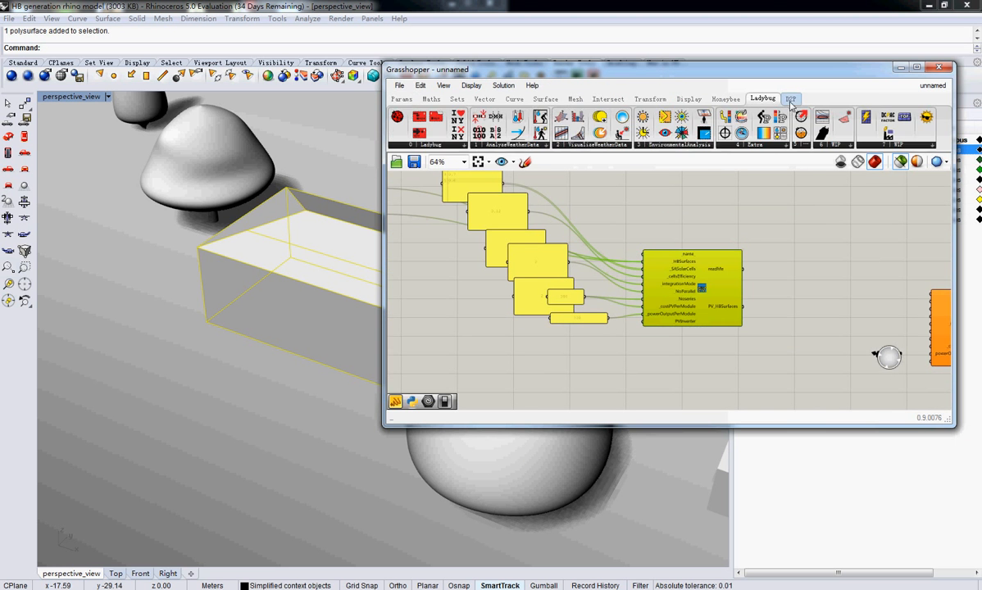
{"action": "left_click", "coordinate": [791, 104]}
{"action": "left_click", "coordinate": [764, 100]}
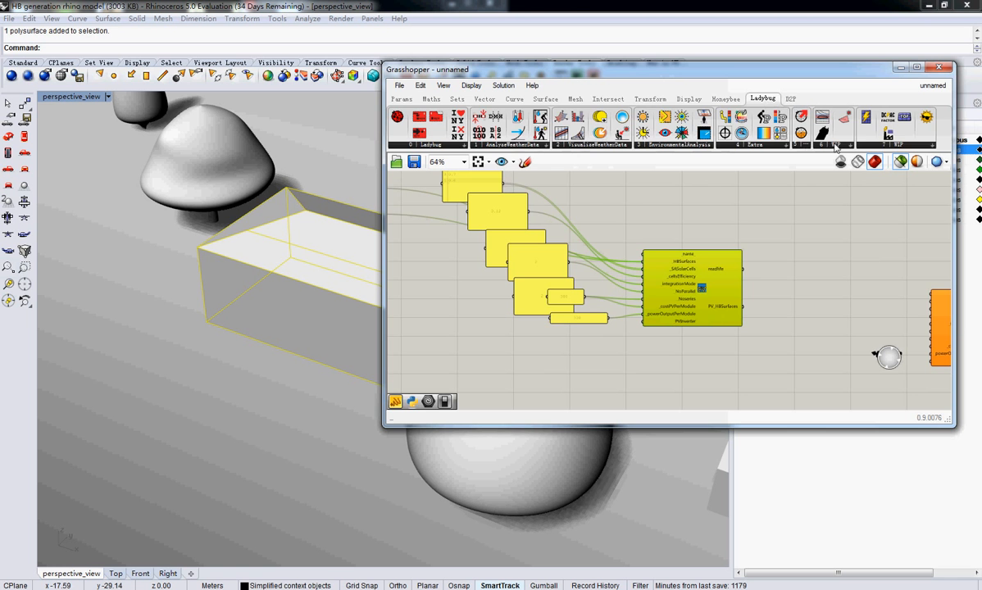
{"action": "left_click", "coordinate": [725, 99]}
{"action": "left_click", "coordinate": [908, 146]}
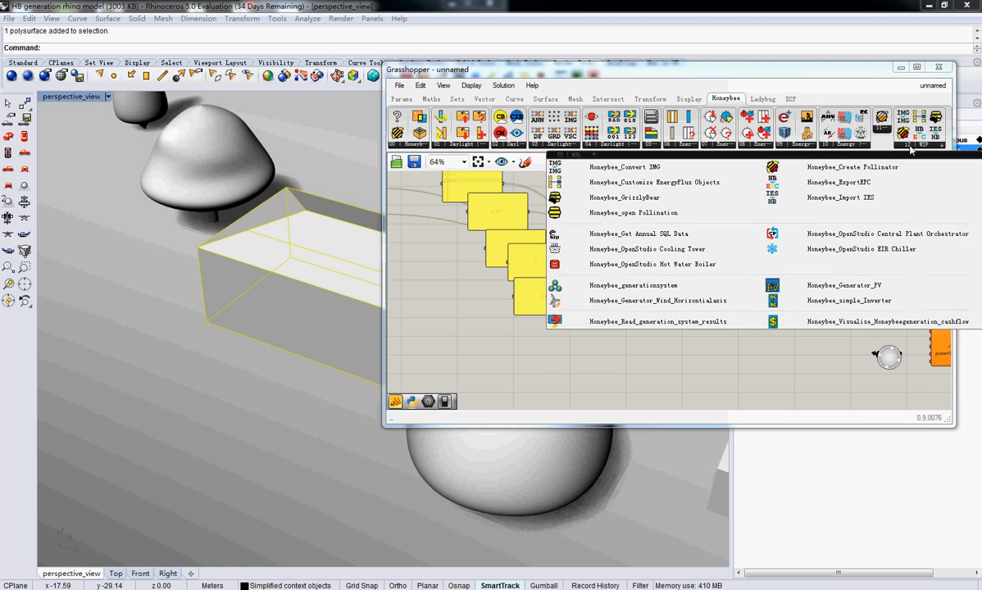
{"action": "left_click", "coordinate": [851, 308]}
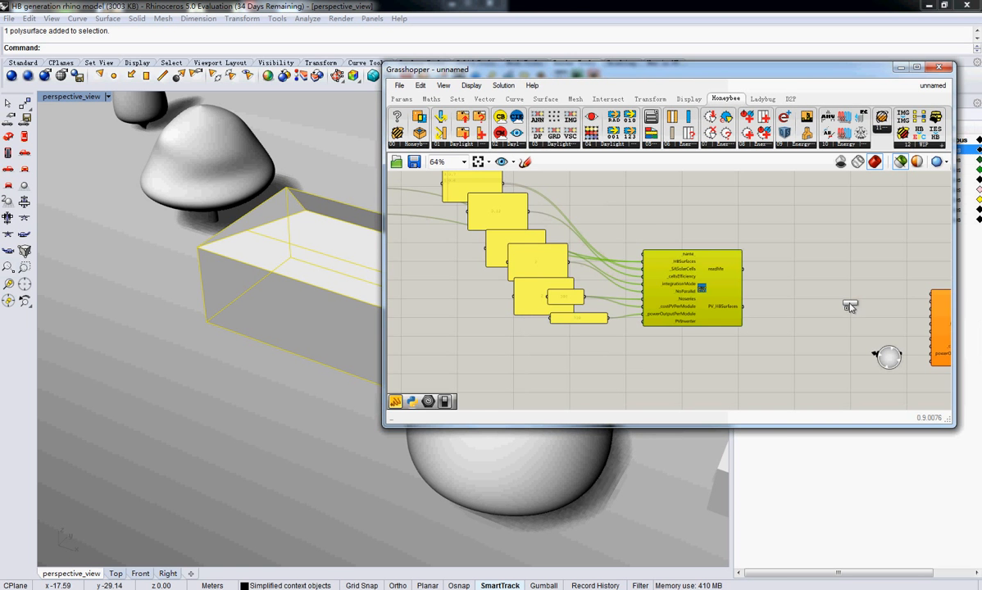
{"action": "left_click", "coordinate": [510, 363]}
{"action": "right_click_drag", "start_coordinate": [510, 363], "coordinate": [588, 345]}
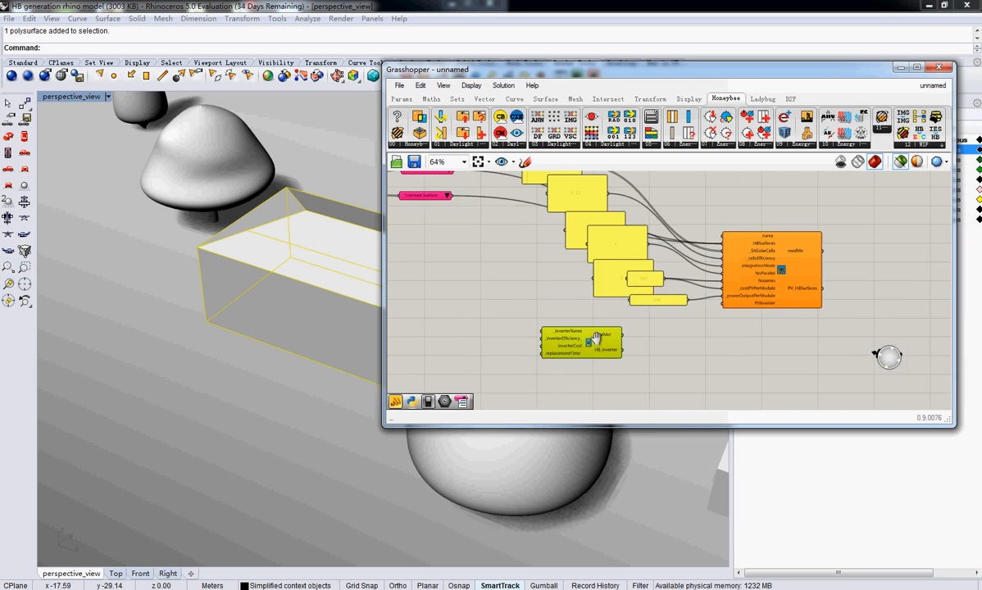
Connect the simple inverter's HB_inverter output to the PV generator's _PVInverter input
{"action": "scroll", "coordinate": [635, 352], "scroll_direction": "up", "scroll_amount": 2}
{"action": "left_click_drag", "start_coordinate": [629, 341], "coordinate": [784, 273]}
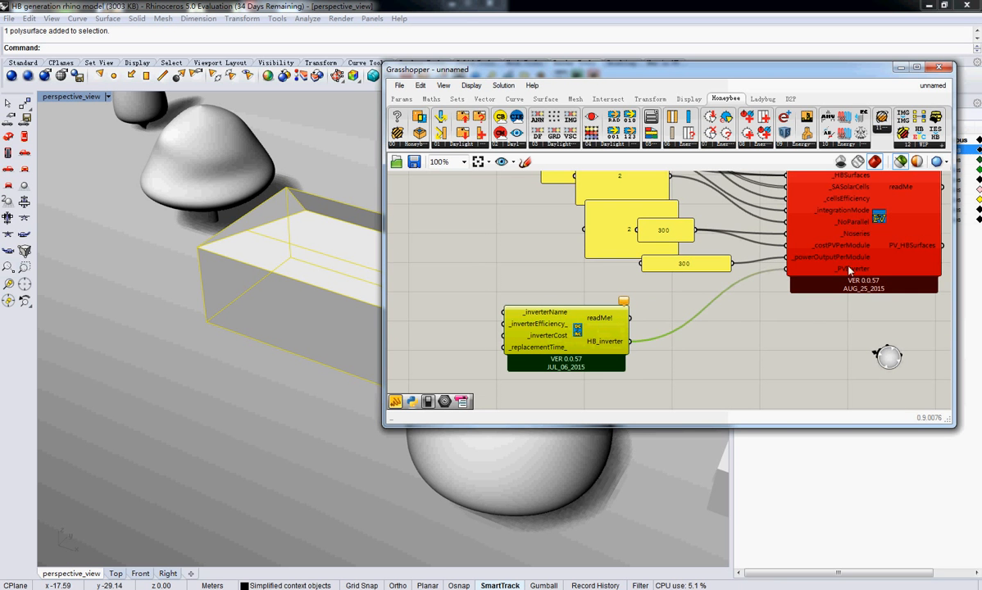
{"action": "right_click_drag", "start_coordinate": [633, 318], "coordinate": [713, 309]}
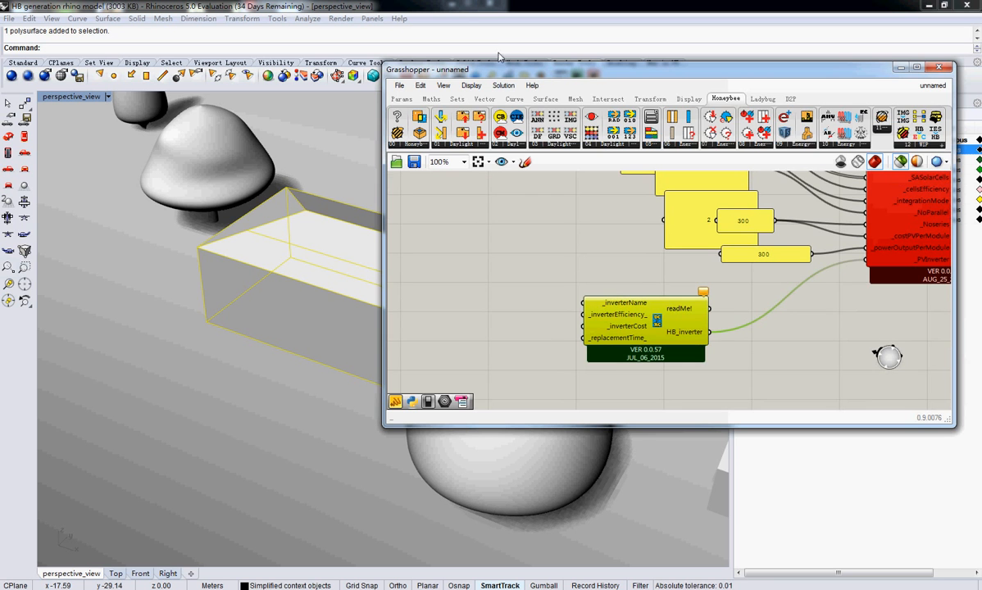
Add a panel reading inverter1, connect it to the inverter's _inverterName input, and move it close to the component
{"action": "left_click", "coordinate": [402, 98]}
{"action": "double_click", "coordinate": [425, 312]}
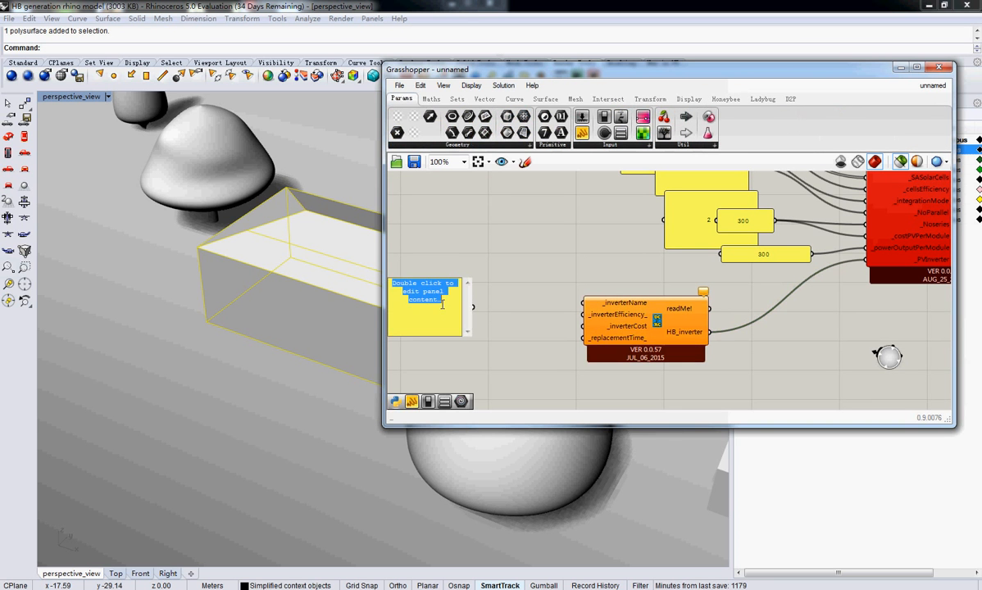
{"action": "key", "text": "BackSpace"}
{"action": "type", "text": "inverter1"}
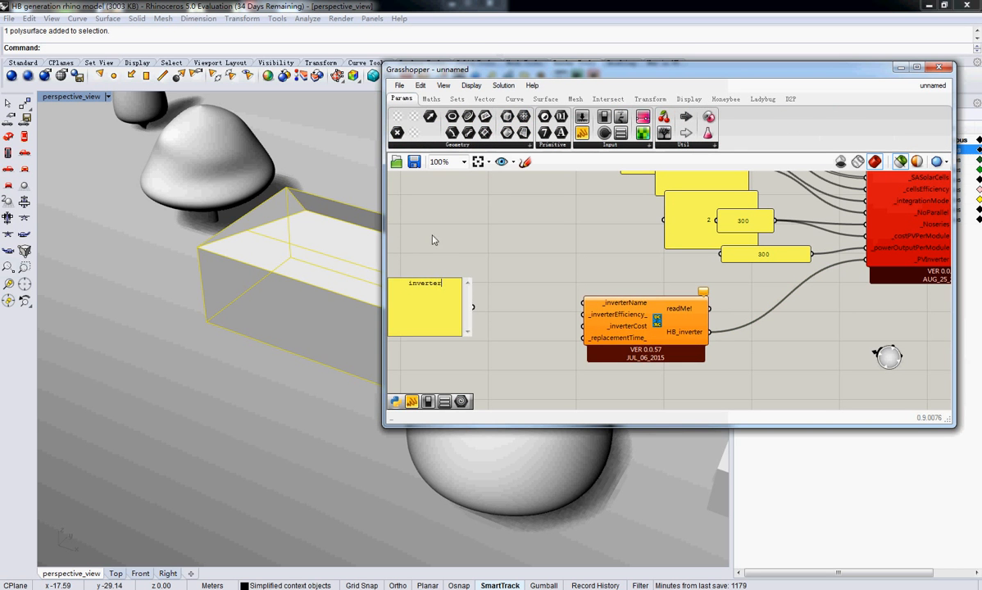
{"action": "left_click", "coordinate": [492, 310]}
{"action": "left_click_drag", "start_coordinate": [474, 309], "coordinate": [583, 302]}
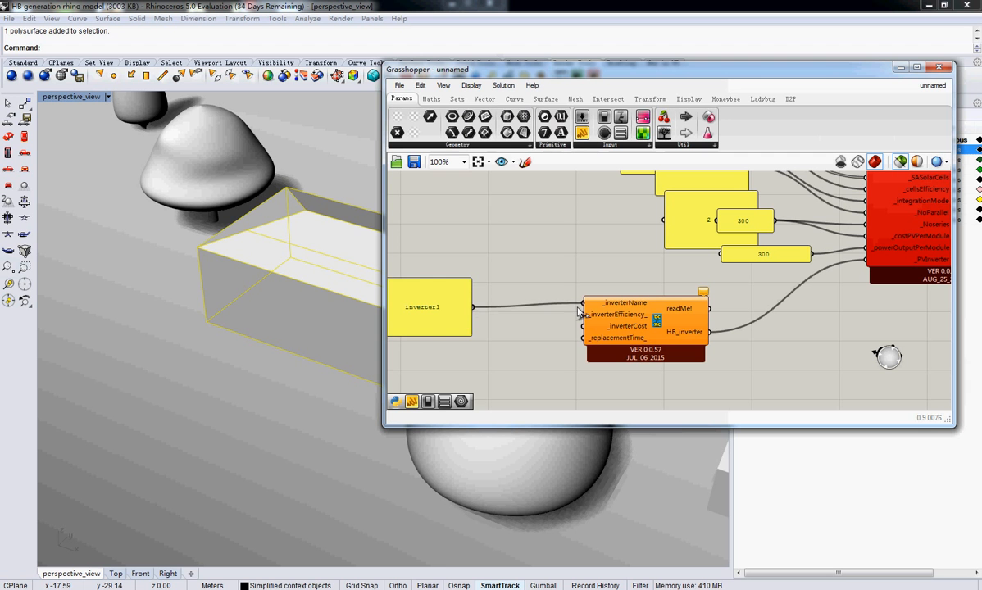
{"action": "left_click_drag", "start_coordinate": [455, 309], "coordinate": [542, 285]}
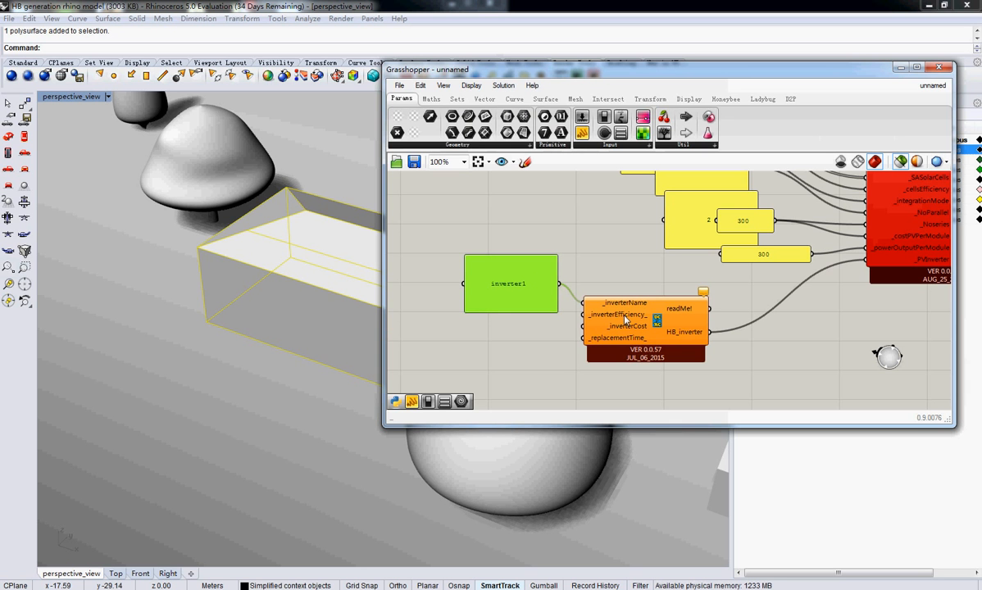
Add a panel set to 2000 beneath the inverter1 panel and connect it to the inverter's _inverterEfficiency_ input
{"action": "mouse_move", "coordinate": [624, 329]}
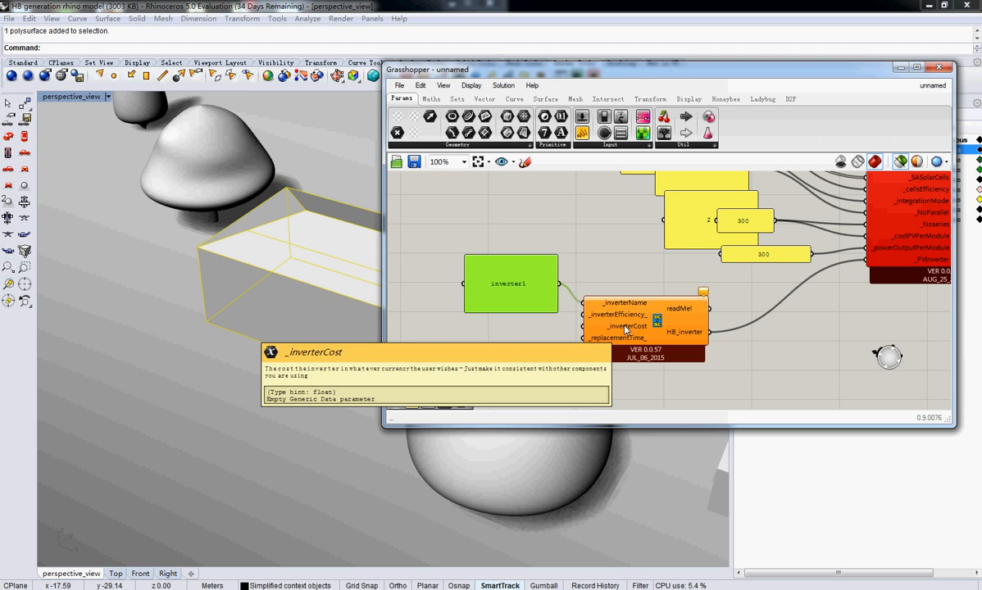
{"action": "left_click", "coordinate": [582, 133]}
{"action": "left_click", "coordinate": [508, 327]}
{"action": "double_click", "coordinate": [508, 327]}
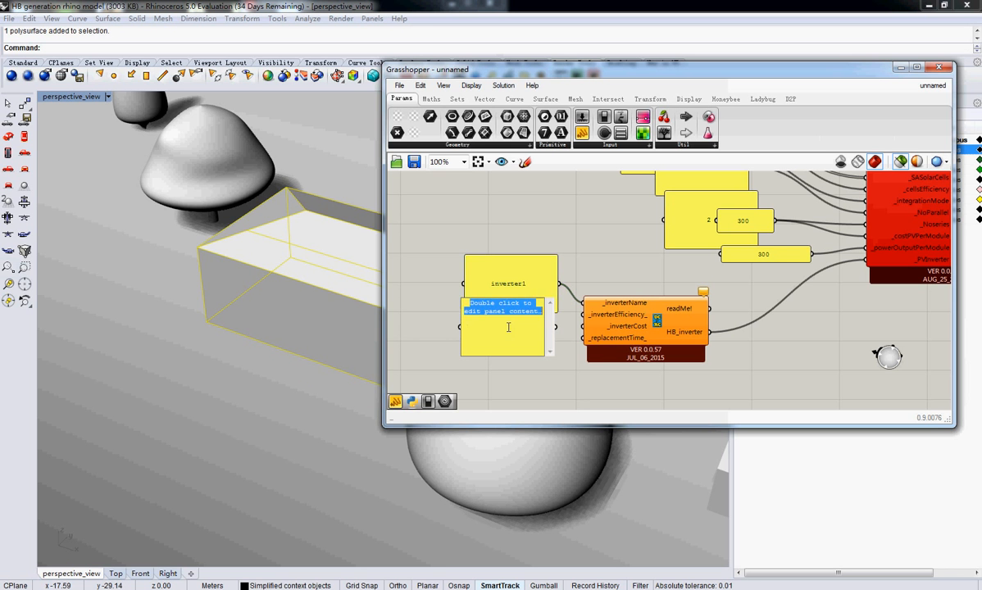
{"action": "type", "text": "2000"}
{"action": "left_click", "coordinate": [553, 322]}
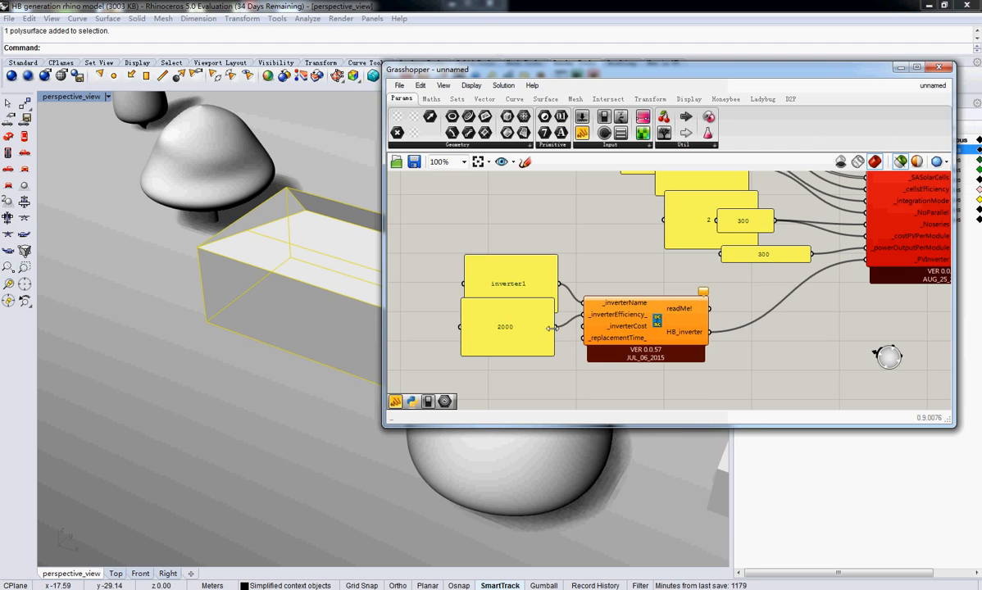
Disconnect the 2000 panel from _inverterEfficiency_, connect it to _inverterCost instead, and shrink the panel
{"action": "right_click", "coordinate": [604, 315]}
{"action": "mouse_move", "coordinate": [689, 326]}
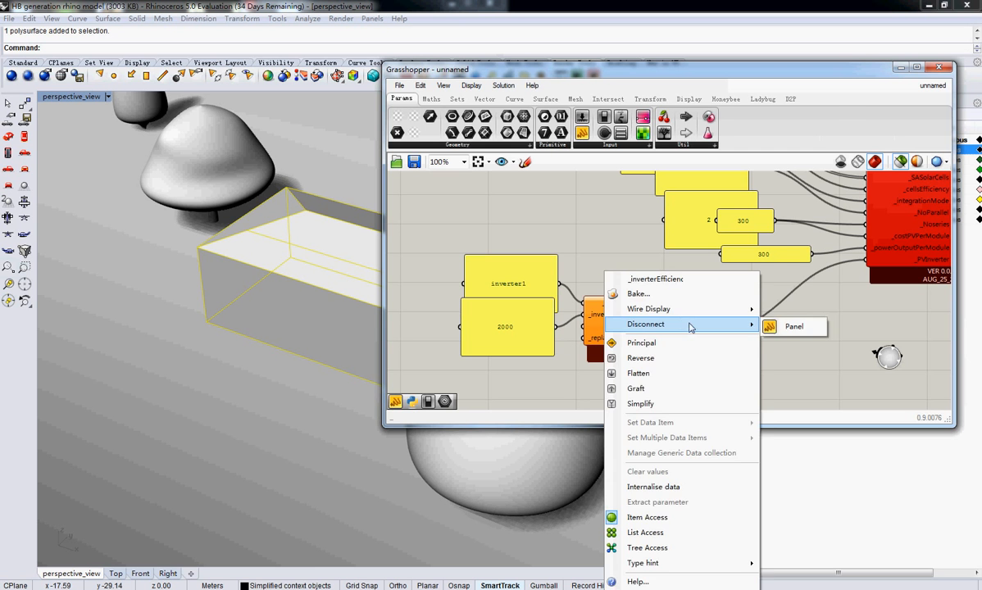
{"action": "left_click", "coordinate": [776, 328]}
{"action": "left_click_drag", "start_coordinate": [556, 326], "coordinate": [526, 336]}
Shrink the inverter1 panel and arrange it and the 2000 panel neatly beside the inverter's inputs
{"action": "left_click", "coordinate": [512, 289]}
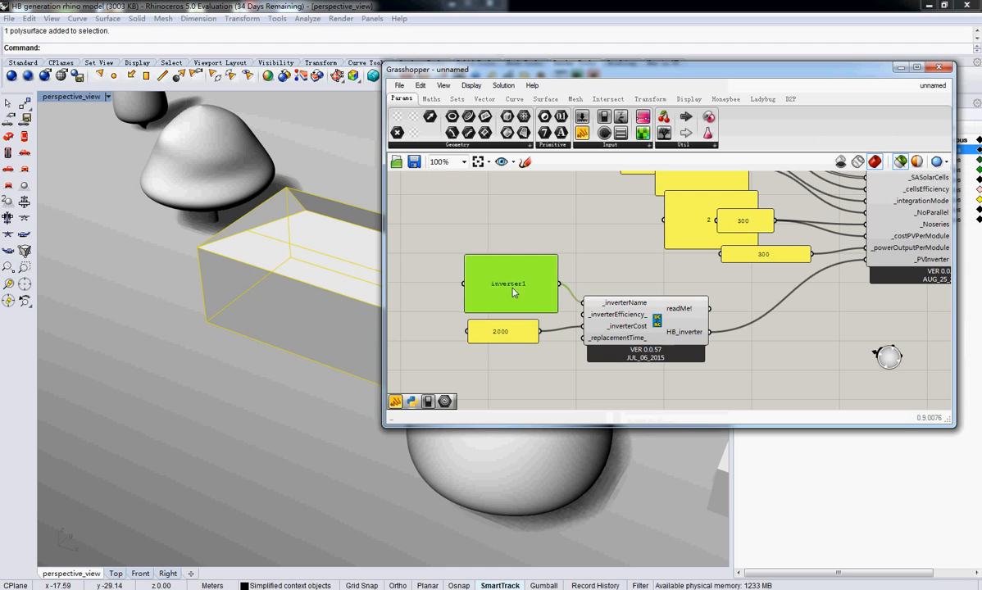
{"action": "left_click_drag", "start_coordinate": [513, 288], "coordinate": [520, 266]}
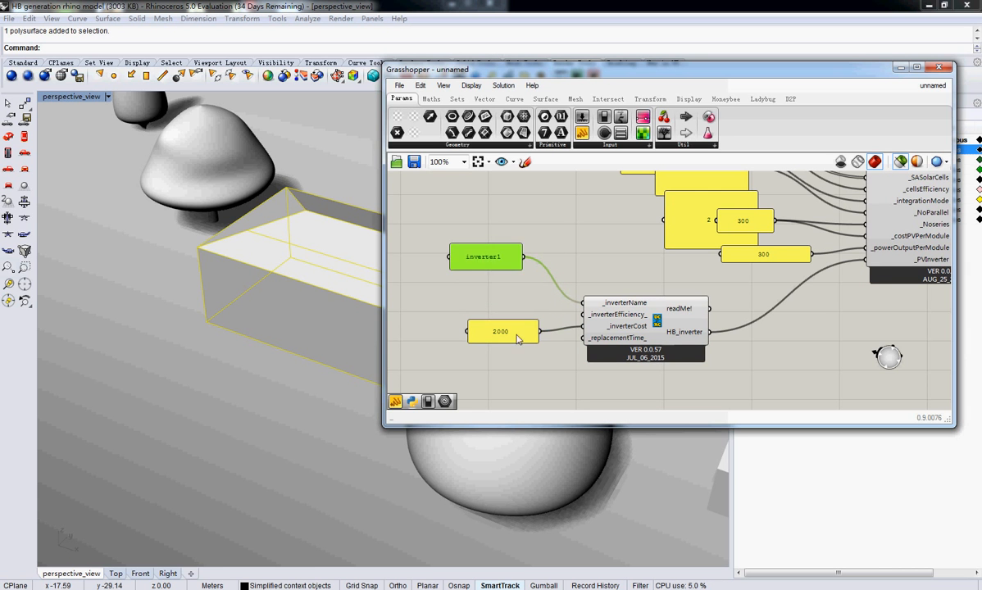
{"action": "left_click_drag", "start_coordinate": [517, 339], "coordinate": [517, 323]}
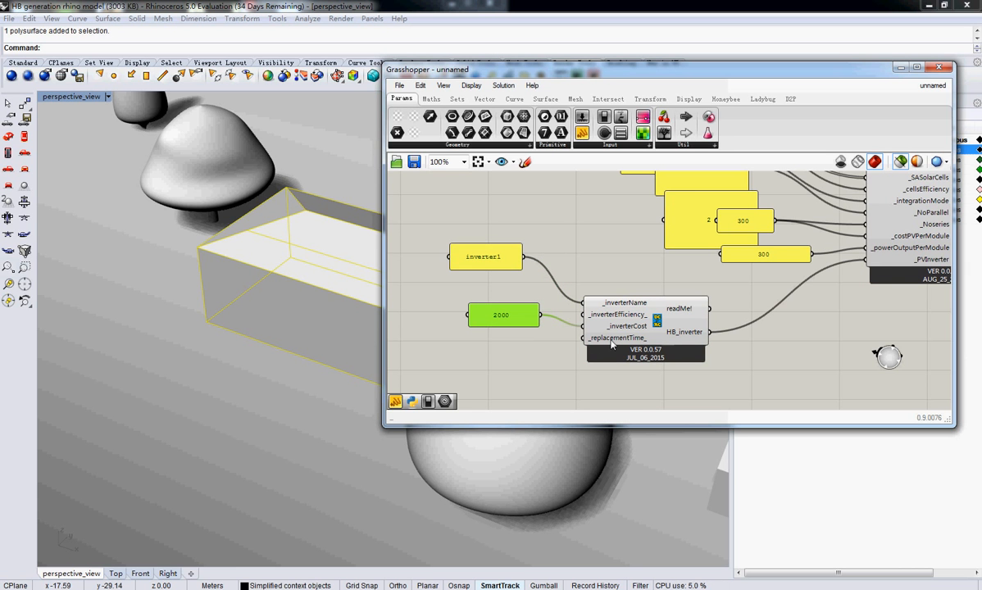
{"action": "left_click", "coordinate": [504, 269]}
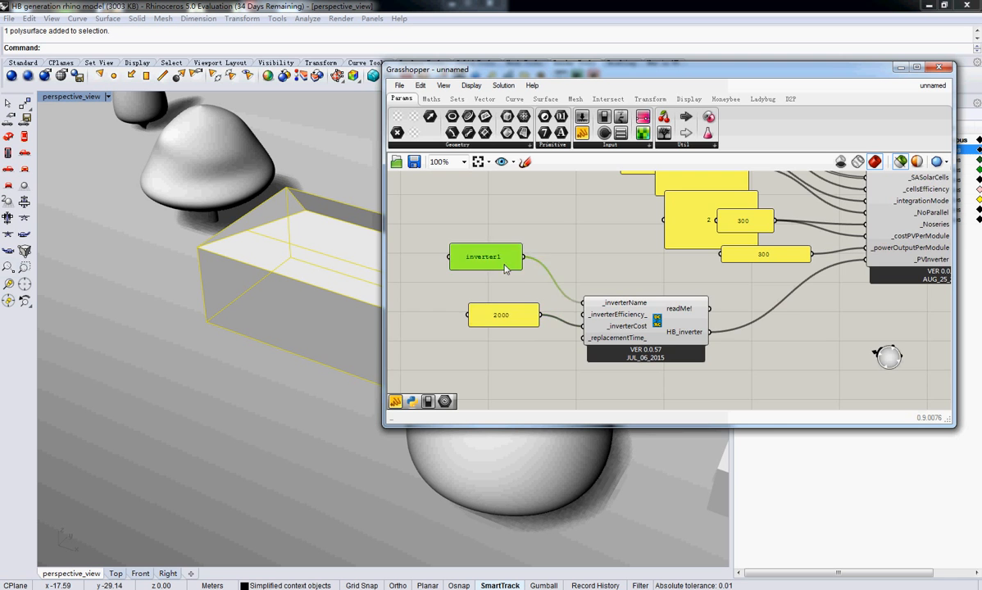
{"action": "left_click_drag", "start_coordinate": [503, 254], "coordinate": [509, 277]}
Place an empty panel on the canvas beside the PV generator's outputs
{"action": "scroll", "coordinate": [777, 270], "scroll_direction": "down", "scroll_amount": 1}
{"action": "right_click_drag", "start_coordinate": [776, 270], "coordinate": [490, 301]}
{"action": "scroll", "coordinate": [490, 302], "scroll_direction": "down", "scroll_amount": 3}
{"action": "scroll", "coordinate": [589, 290], "scroll_direction": "up", "scroll_amount": 3}
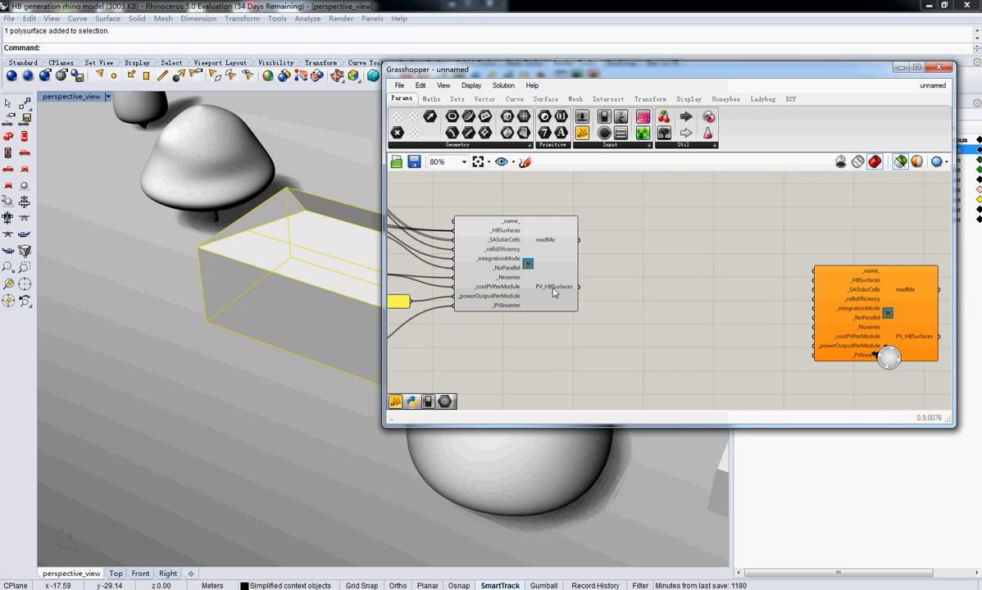
{"action": "mouse_move", "coordinate": [546, 293]}
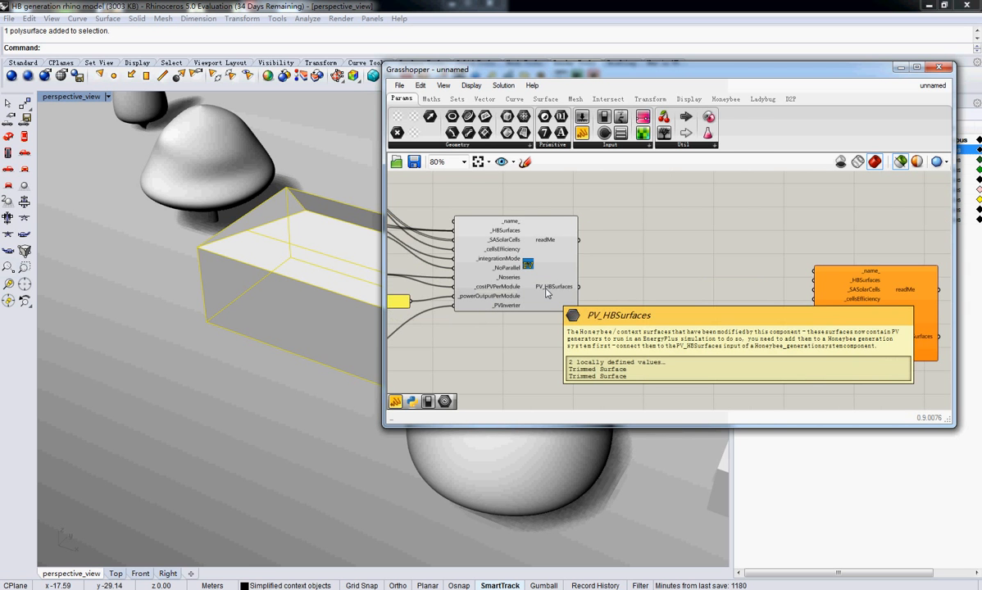
{"action": "left_click", "coordinate": [582, 133]}
{"action": "left_click", "coordinate": [633, 240]}
{"action": "left_click", "coordinate": [633, 240]}
{"action": "left_click_drag", "start_coordinate": [630, 244], "coordinate": [691, 235]}
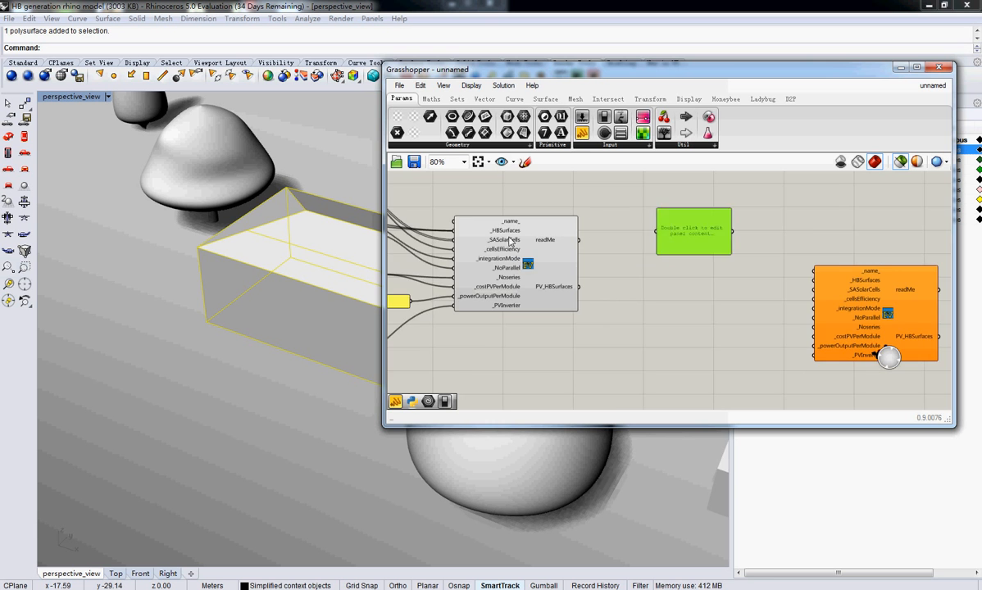
Connect the PV generator's readMe output to the empty panel and enlarge the panel so the report is readable
{"action": "right_click_drag", "start_coordinate": [508, 236], "coordinate": [586, 275]}
{"action": "mouse_move", "coordinate": [628, 326]}
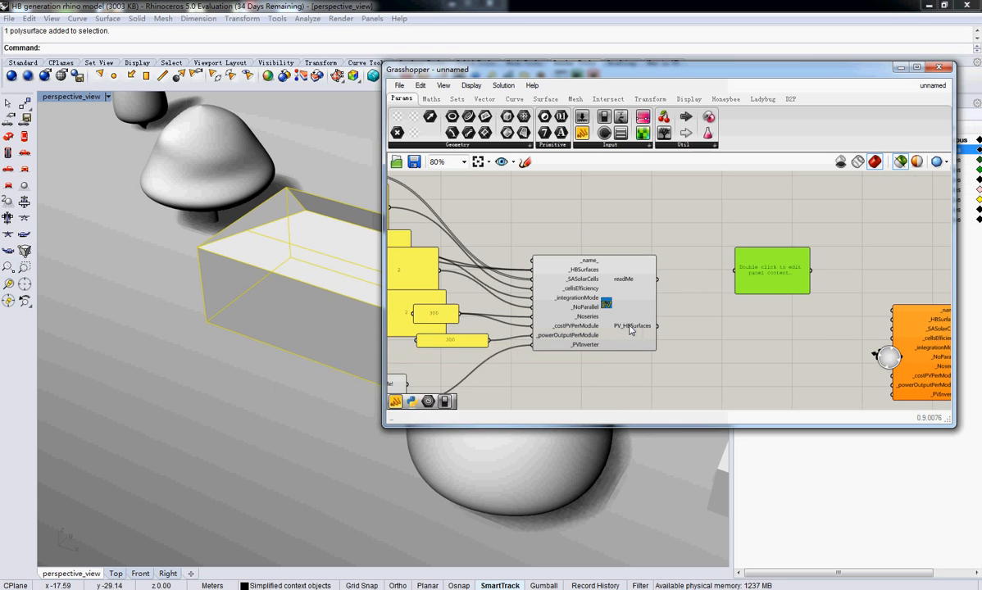
{"action": "right_click_drag", "start_coordinate": [673, 318], "coordinate": [554, 345]}
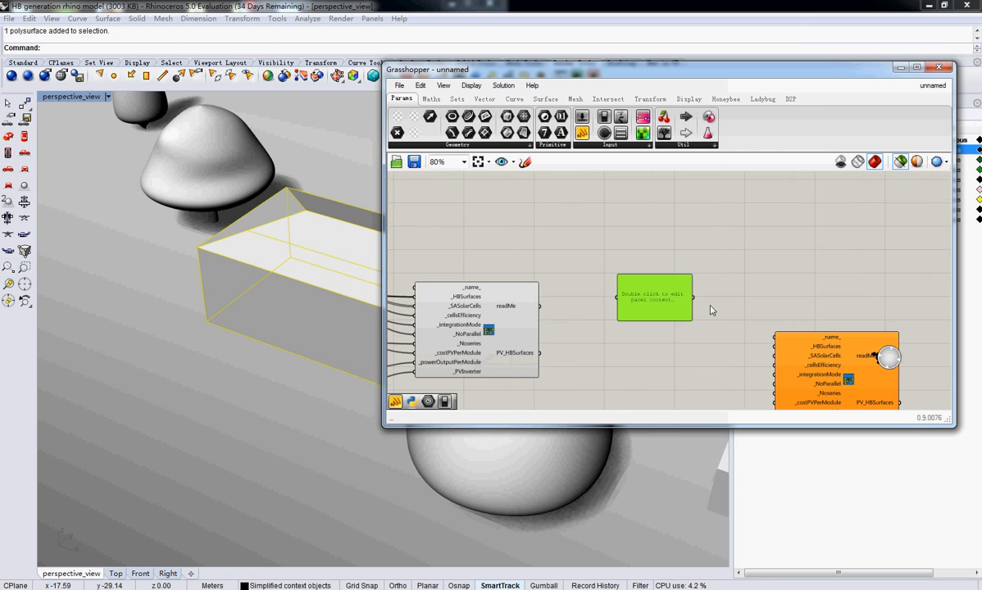
{"action": "left_click_drag", "start_coordinate": [693, 321], "coordinate": [728, 322]}
{"action": "left_click_drag", "start_coordinate": [539, 306], "coordinate": [607, 300]}
{"action": "right_click_drag", "start_coordinate": [611, 346], "coordinate": [615, 320]}
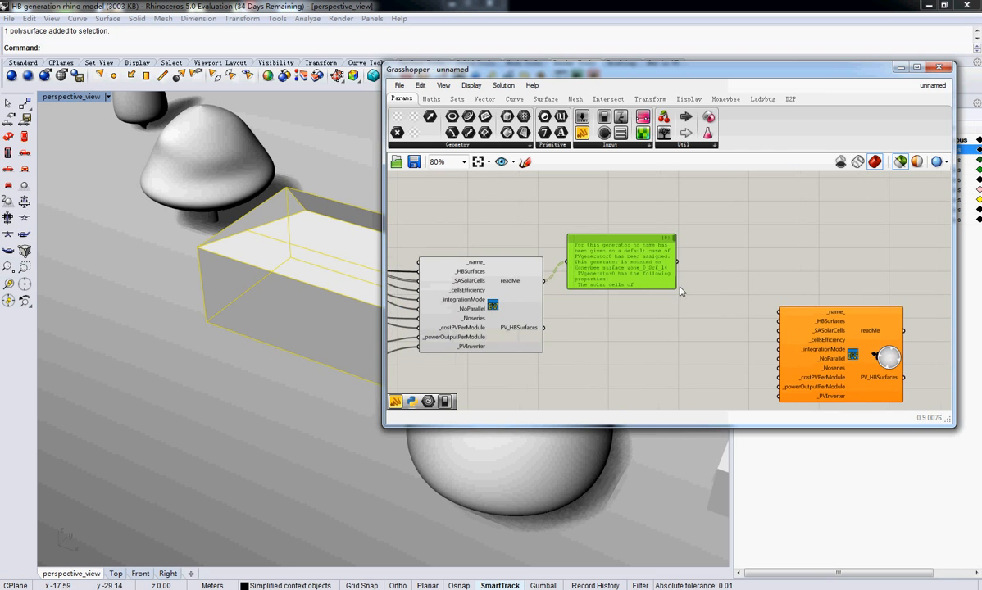
{"action": "left_click_drag", "start_coordinate": [674, 288], "coordinate": [864, 390]}
{"action": "scroll", "coordinate": [612, 286], "scroll_direction": "up", "scroll_amount": 2}
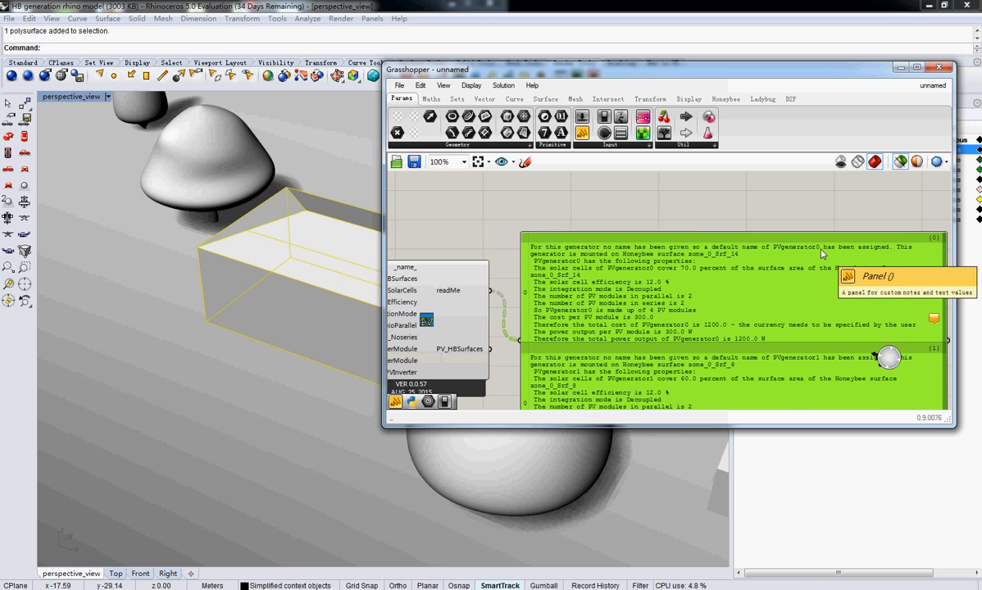
Add a panel reading generator1 above the PV generator and turn off its multiline data option
{"action": "right_click_drag", "start_coordinate": [662, 258], "coordinate": [918, 267]}
{"action": "left_click", "coordinate": [581, 133]}
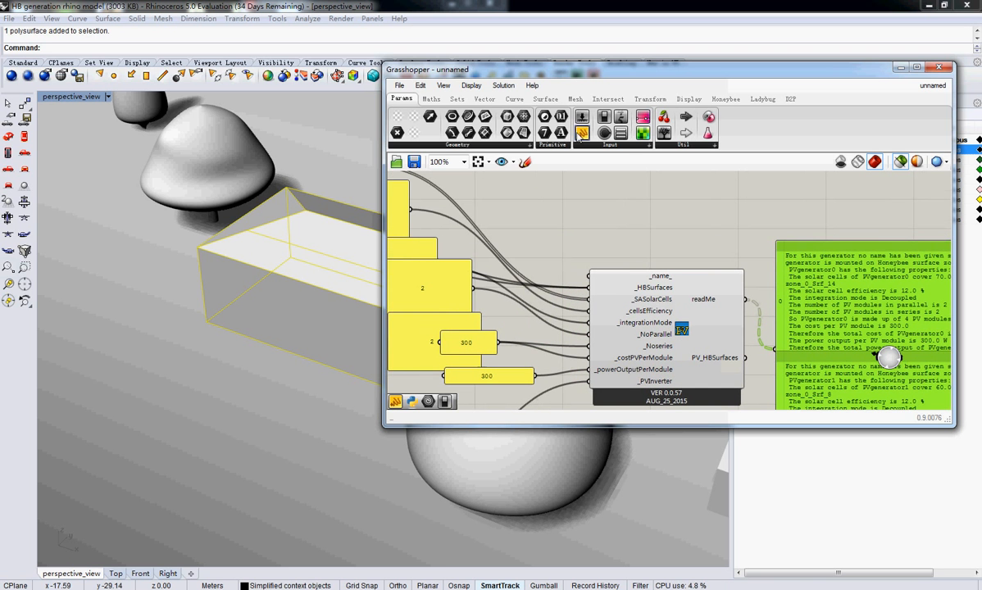
{"action": "left_click", "coordinate": [587, 224]}
{"action": "double_click", "coordinate": [588, 228]}
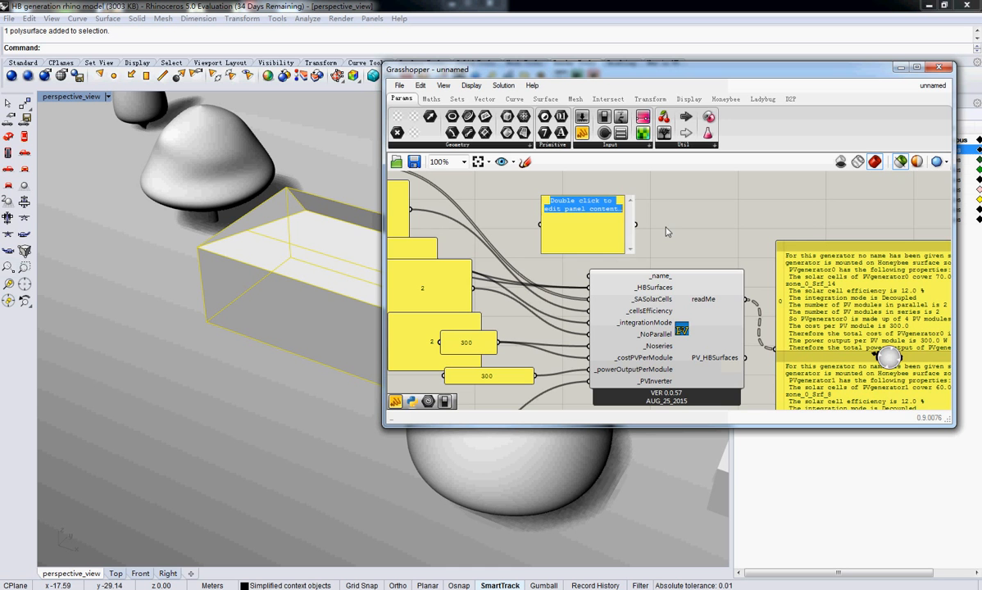
{"action": "type", "text": "gen"}
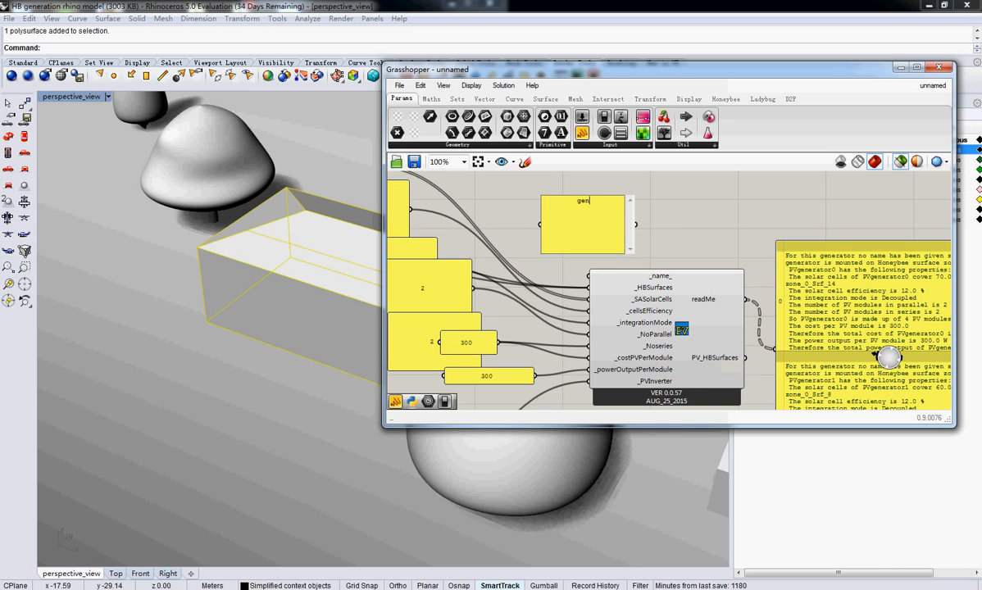
{"action": "type", "text": "erator1"}
{"action": "left_click", "coordinate": [575, 234]}
{"action": "right_click", "coordinate": [574, 235]}
{"action": "key", "text": "Escape"}
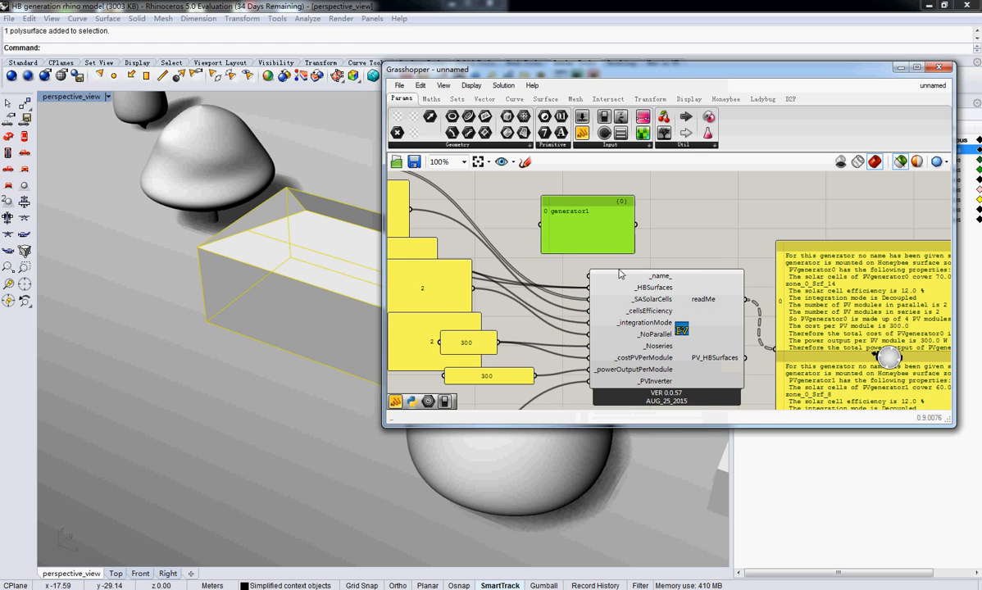
Add generator2 as a second line in the generator1 panel and connect the panel to the PV generator's _name_ input
{"action": "double_click", "coordinate": [603, 216]}
{"action": "left_click", "coordinate": [612, 205]}
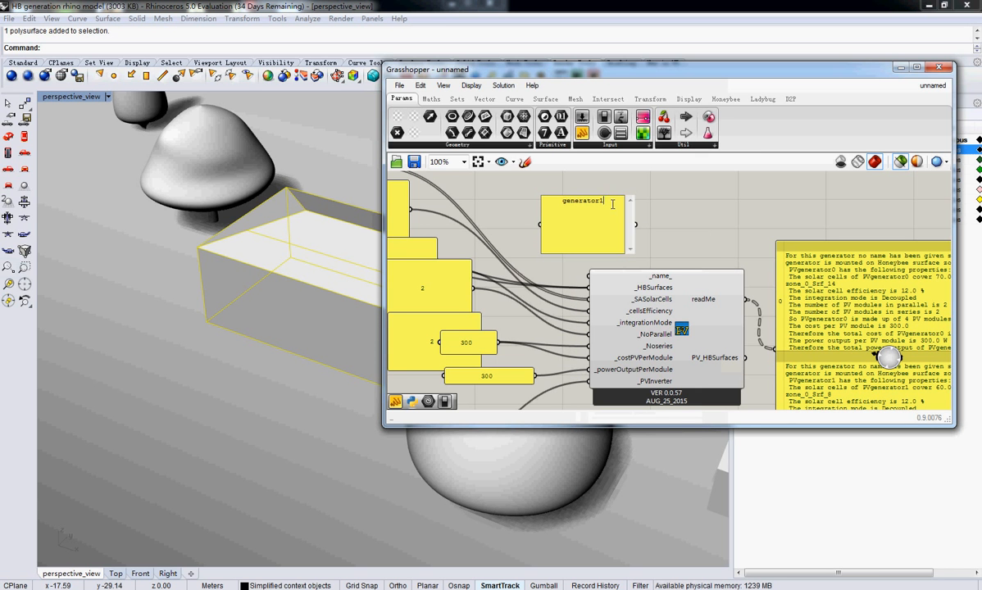
{"action": "key", "text": "Return"}
{"action": "type", "text": "generator2"}
{"action": "left_click", "coordinate": [646, 205]}
{"action": "left_click_drag", "start_coordinate": [637, 225], "coordinate": [587, 273]}
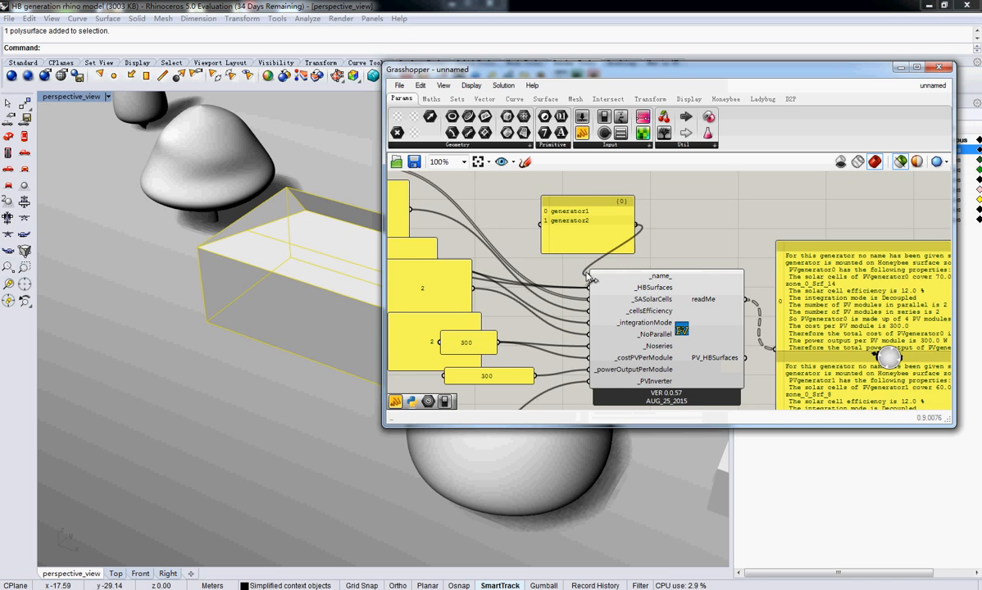
Move the panel listing 0.7 and 0.6 over the PV generator, next to the readMe report
{"action": "right_click_drag", "start_coordinate": [847, 281], "coordinate": [653, 275]}
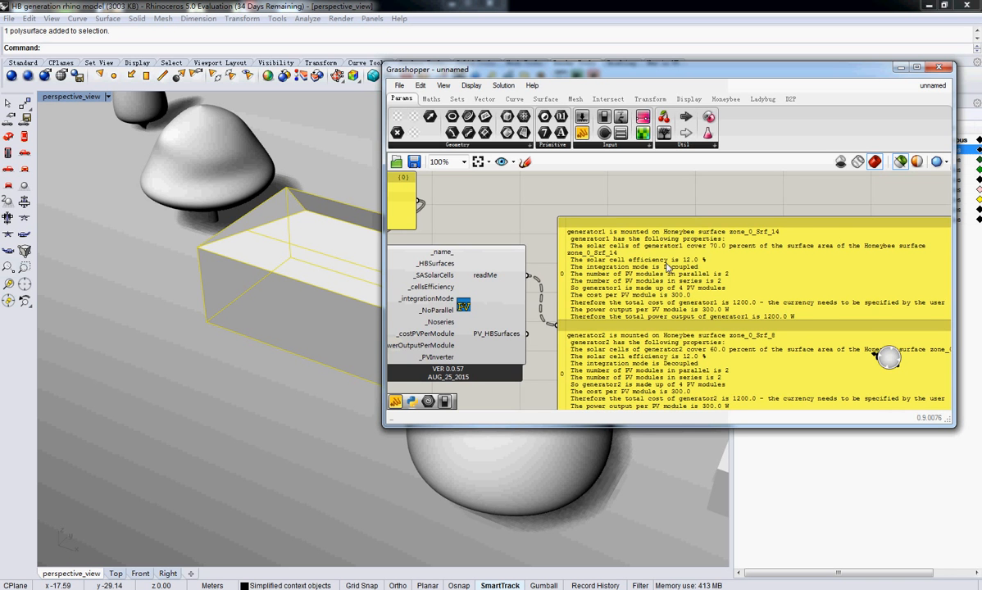
{"action": "right_click_drag", "start_coordinate": [668, 267], "coordinate": [645, 263]}
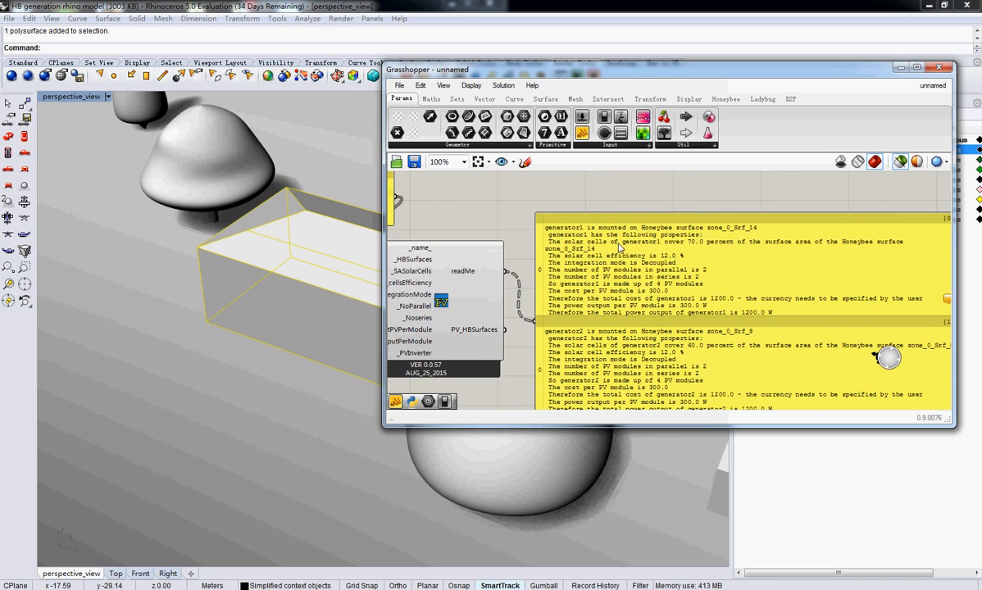
{"action": "right_click_drag", "start_coordinate": [533, 246], "coordinate": [874, 257]}
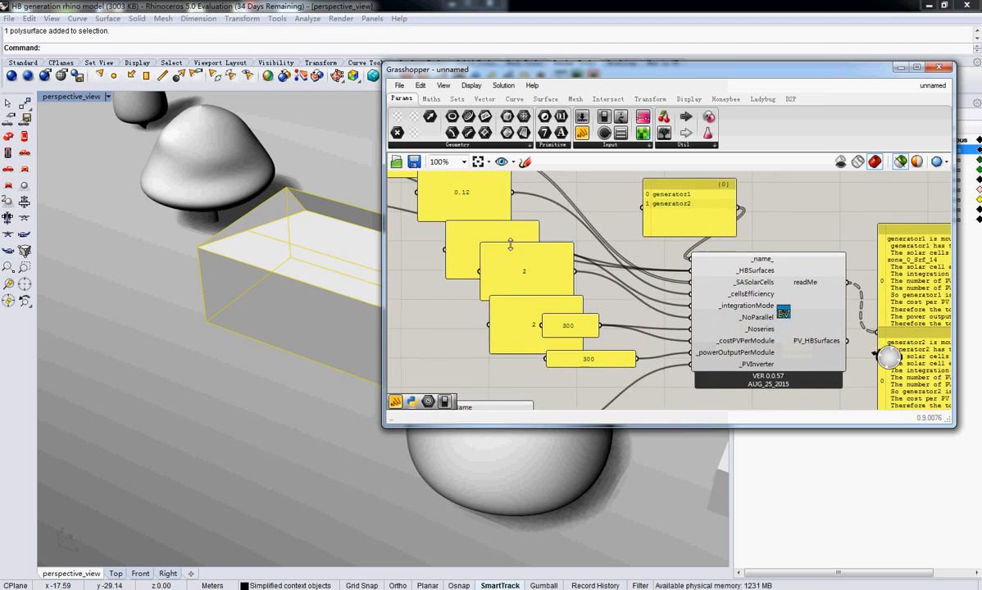
{"action": "right_click_drag", "start_coordinate": [465, 214], "coordinate": [480, 273]}
{"action": "left_click_drag", "start_coordinate": [440, 204], "coordinate": [810, 321]}
{"action": "right_click_drag", "start_coordinate": [793, 308], "coordinate": [422, 221]}
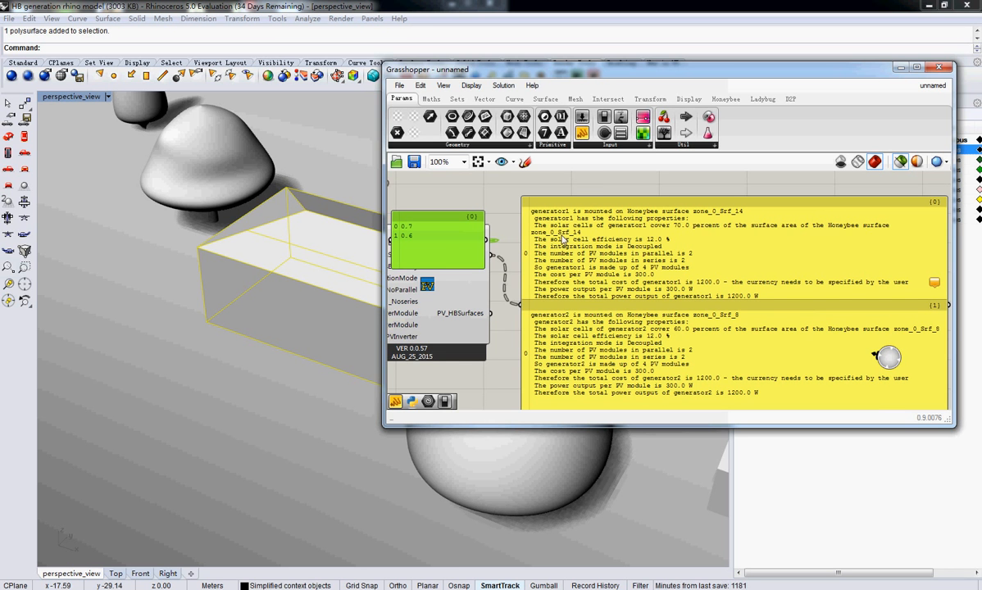
Move the 0.12 cell efficiency panel over beside the panel listing 0.7 and 0.6
{"action": "right_click_drag", "start_coordinate": [472, 246], "coordinate": [803, 328]}
{"action": "left_click_drag", "start_coordinate": [465, 248], "coordinate": [719, 371]}
{"action": "right_click_drag", "start_coordinate": [717, 370], "coordinate": [481, 294]}
Examine the surface coverage, module count, cost and power output reported for both generators in the readMe panel
{"action": "right_click_drag", "start_coordinate": [671, 255], "coordinate": [692, 255]}
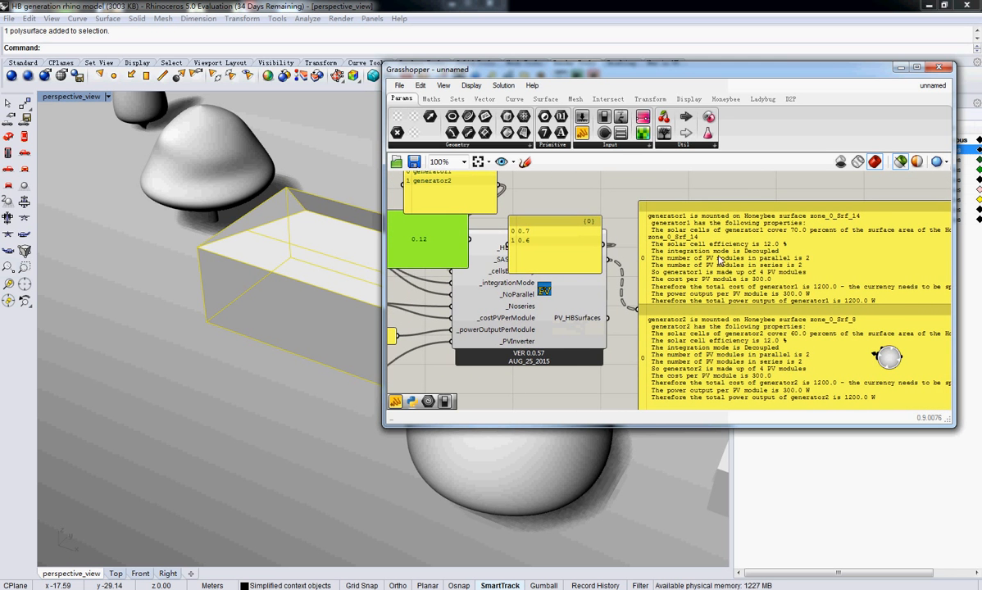
{"action": "right_click_drag", "start_coordinate": [774, 296], "coordinate": [742, 293]}
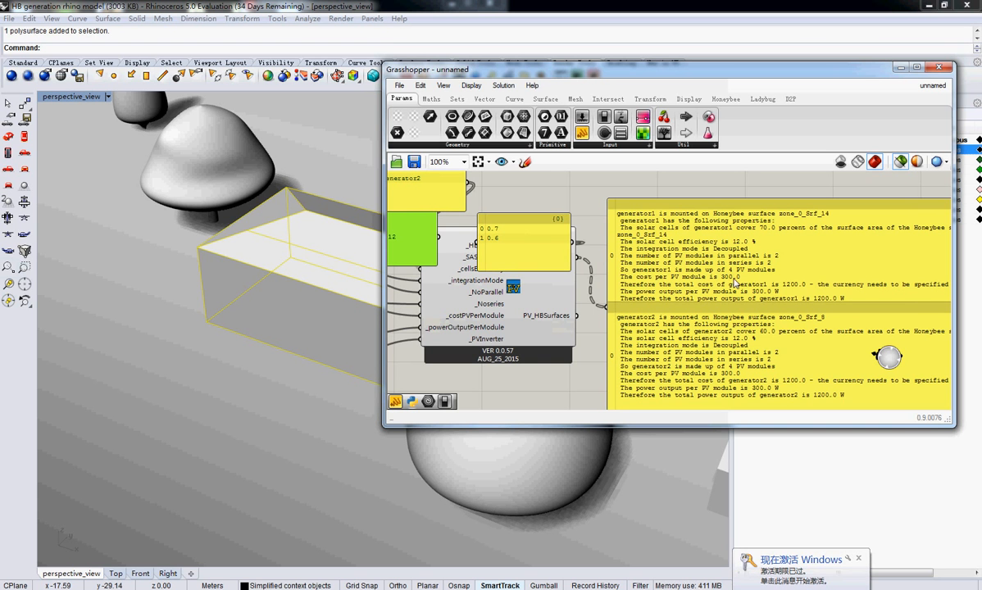
{"action": "right_click_drag", "start_coordinate": [781, 277], "coordinate": [742, 290]}
{"action": "right_click_drag", "start_coordinate": [846, 296], "coordinate": [840, 291]}
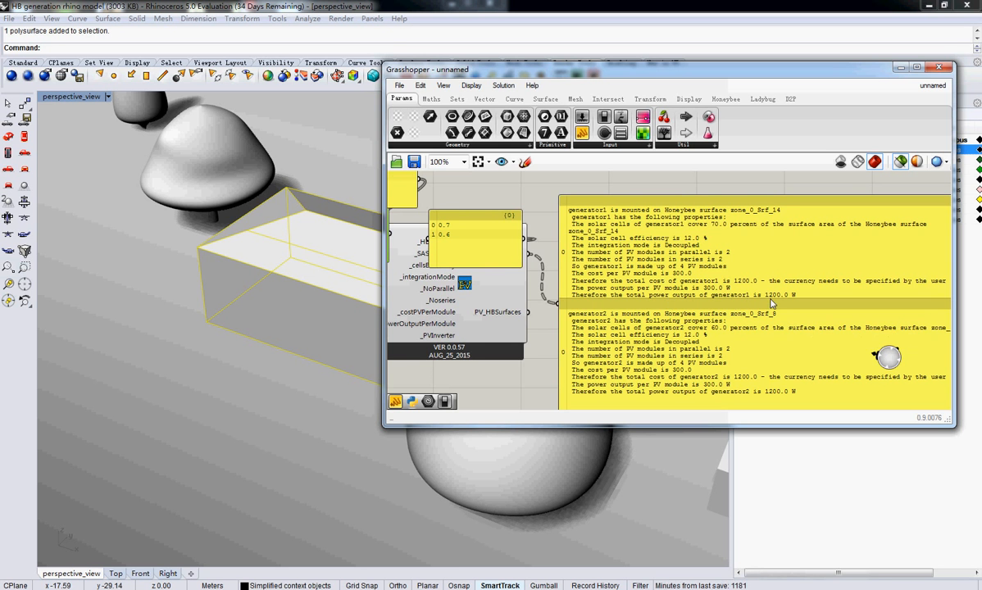
{"action": "right_click_drag", "start_coordinate": [610, 337], "coordinate": [712, 313]}
{"action": "left_click", "coordinate": [491, 237]}
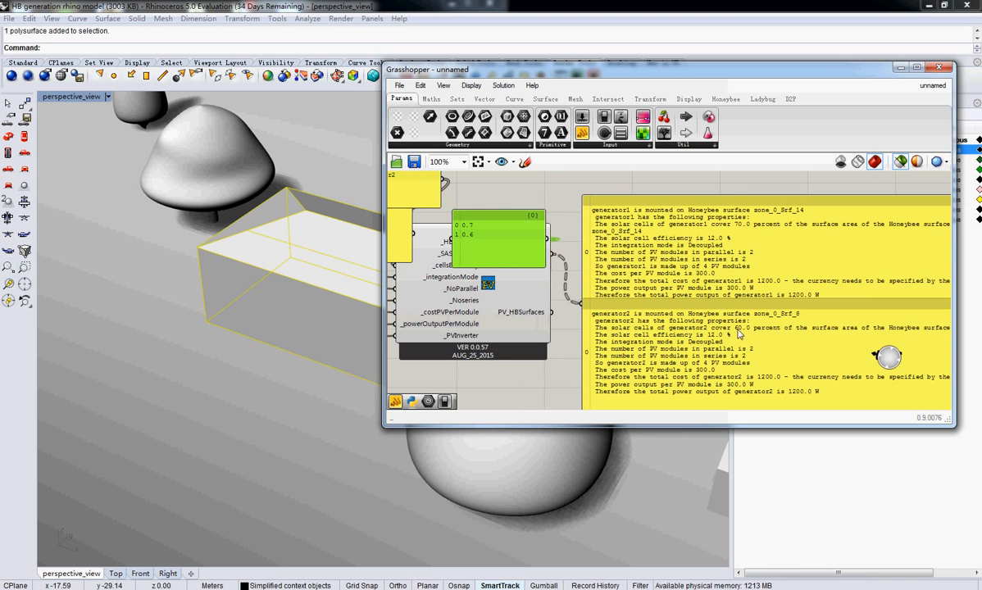
Turn off multiline data in the 0.12 cell efficiency panel and add 0.125 as its second line
{"action": "right_click_drag", "start_coordinate": [614, 323], "coordinate": [790, 385]}
{"action": "left_click", "coordinate": [534, 308]}
{"action": "right_click", "coordinate": [535, 308]}
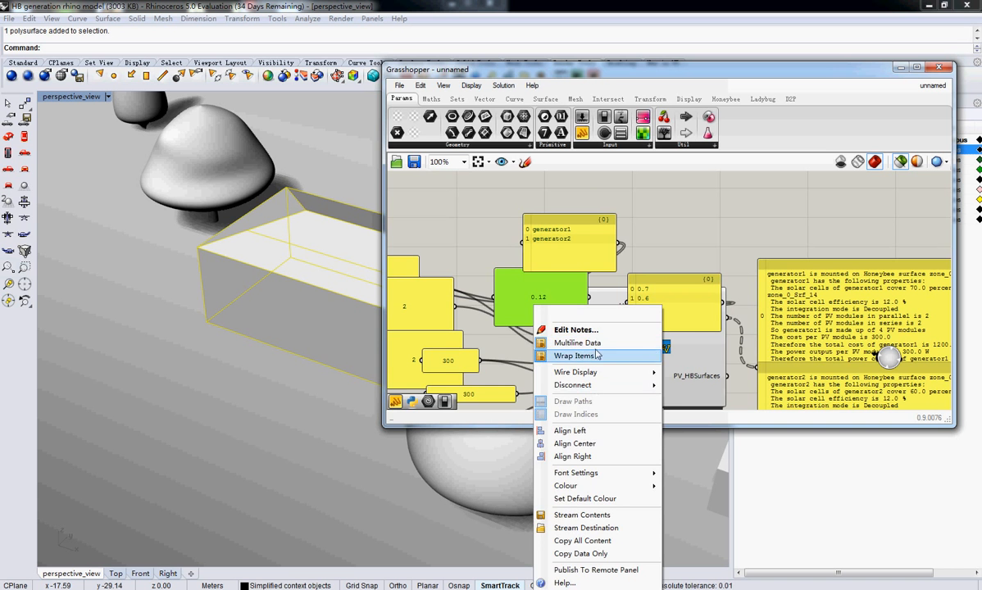
{"action": "left_click", "coordinate": [591, 343]}
{"action": "double_click", "coordinate": [536, 287]}
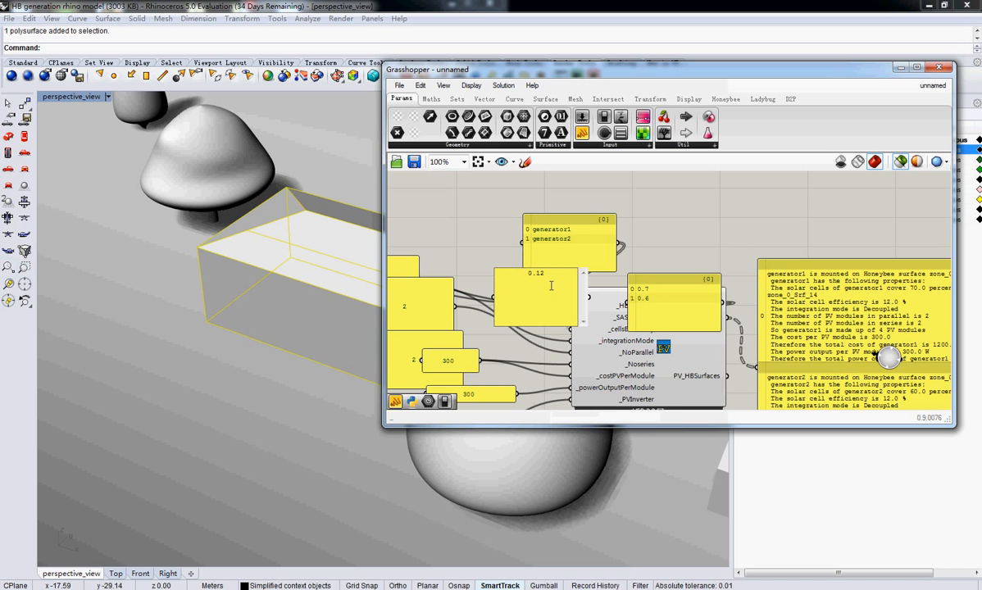
{"action": "key", "text": "Return"}
{"action": "type", "text": "0.124"}
{"action": "right_click_drag", "start_coordinate": [696, 250], "coordinate": [694, 245]}
{"action": "right_click_drag", "start_coordinate": [813, 280], "coordinate": [664, 176]}
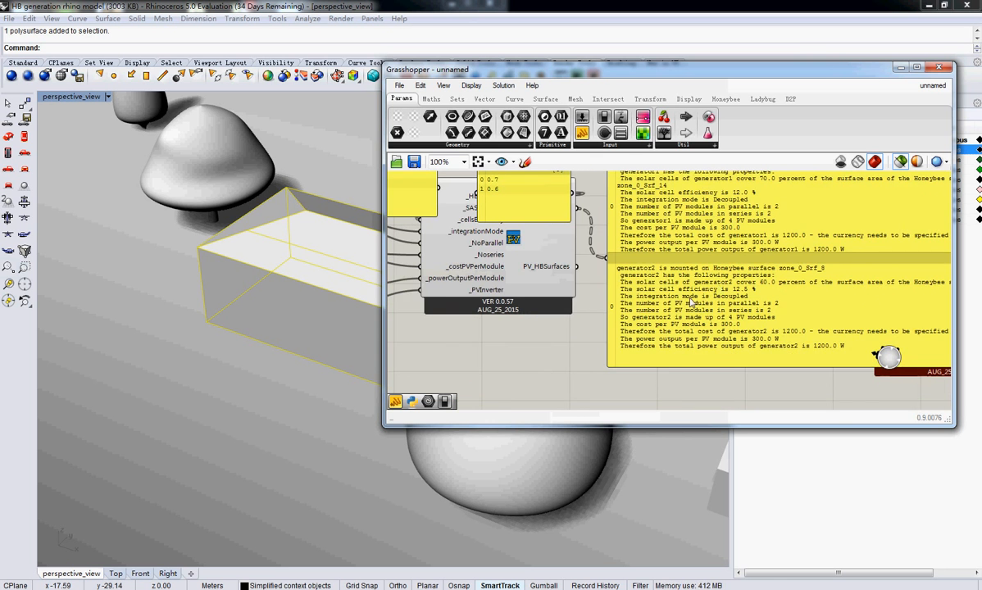
Move the panel reading 1 and the upper panel reading 2 upward, clear of the lower value panels
{"action": "right_click_drag", "start_coordinate": [689, 300], "coordinate": [712, 300]}
{"action": "right_click_drag", "start_coordinate": [646, 295], "coordinate": [857, 361]}
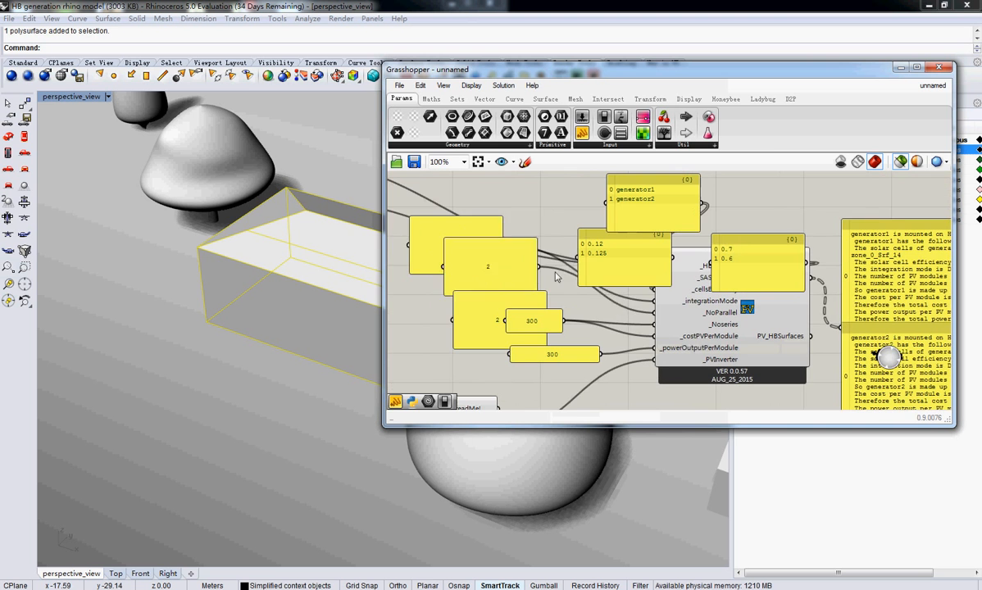
{"action": "left_click_drag", "start_coordinate": [502, 262], "coordinate": [544, 245]}
{"action": "left_click_drag", "start_coordinate": [452, 249], "coordinate": [481, 212]}
{"action": "left_click", "coordinate": [480, 309]}
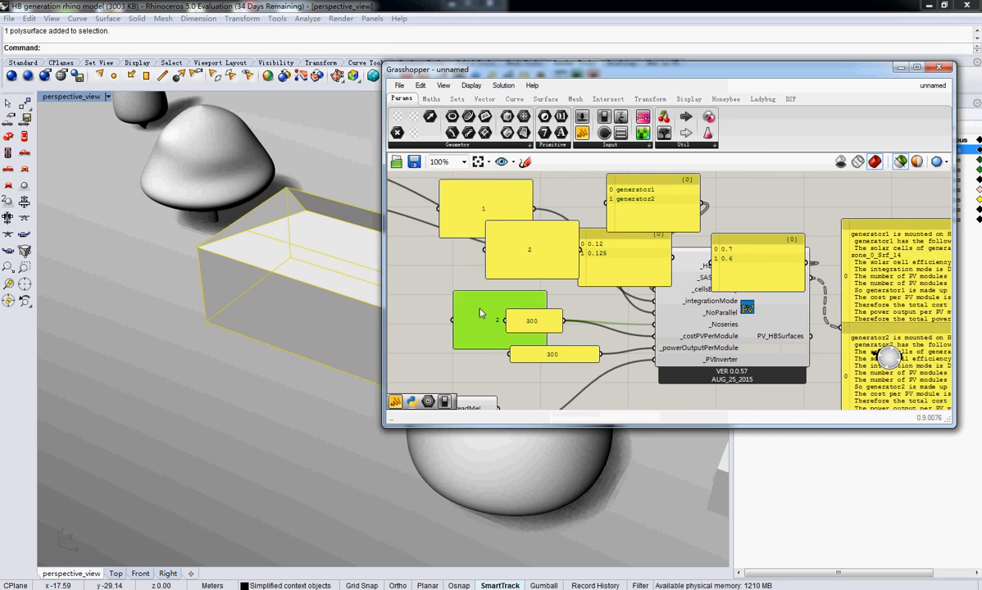
Examine generator2's cell efficiency, module count, cost and power output in the readMe panel
{"action": "left_click", "coordinate": [548, 373]}
{"action": "right_click_drag", "start_coordinate": [723, 374], "coordinate": [590, 278]}
{"action": "right_click_drag", "start_coordinate": [712, 315], "coordinate": [668, 328]}
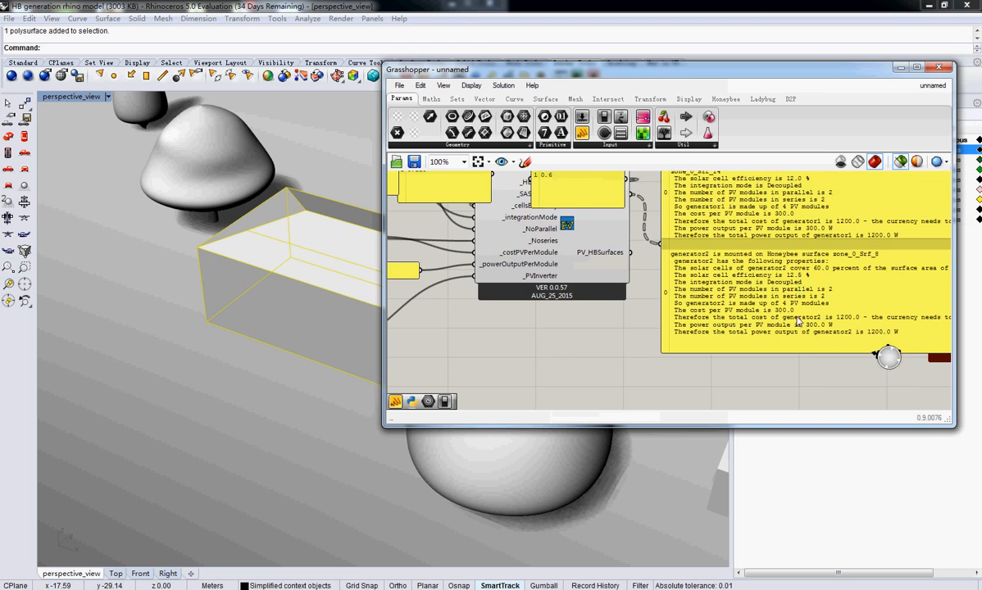
{"action": "right_click_drag", "start_coordinate": [537, 199], "coordinate": [671, 252]}
{"action": "left_click", "coordinate": [671, 253]}
{"action": "left_click_drag", "start_coordinate": [672, 251], "coordinate": [599, 194]}
{"action": "left_click_drag", "start_coordinate": [587, 259], "coordinate": [583, 256]}
Duplicate the lower Trimmed Surface list, place the copy beneath it and select a different Honeybee surface in it
{"action": "right_click_drag", "start_coordinate": [552, 254], "coordinate": [881, 328]}
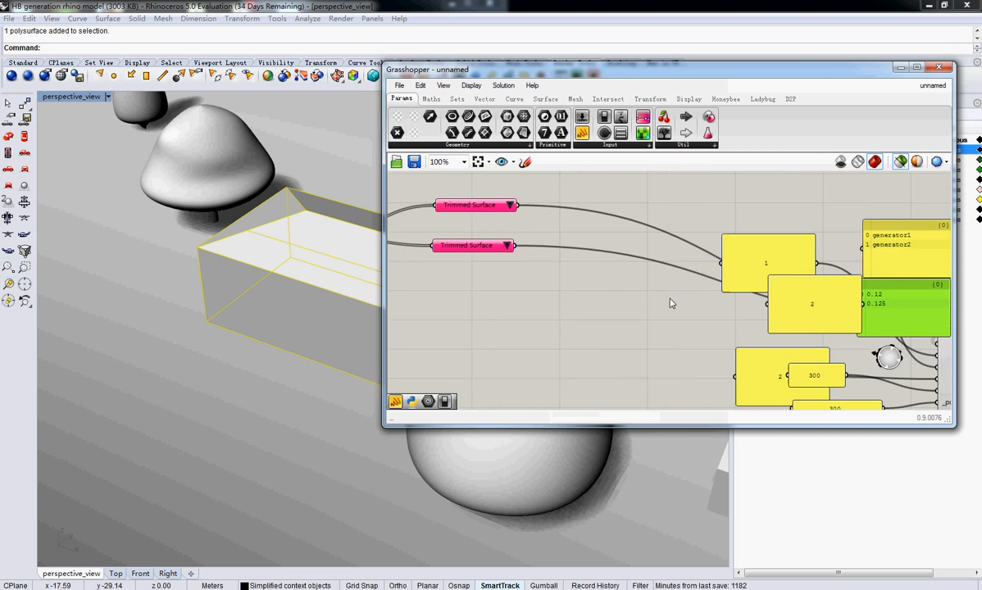
{"action": "scroll", "coordinate": [723, 347], "scroll_direction": "down", "scroll_amount": 3}
{"action": "left_click", "coordinate": [593, 253]}
{"action": "key", "text": "ctrl+c"}
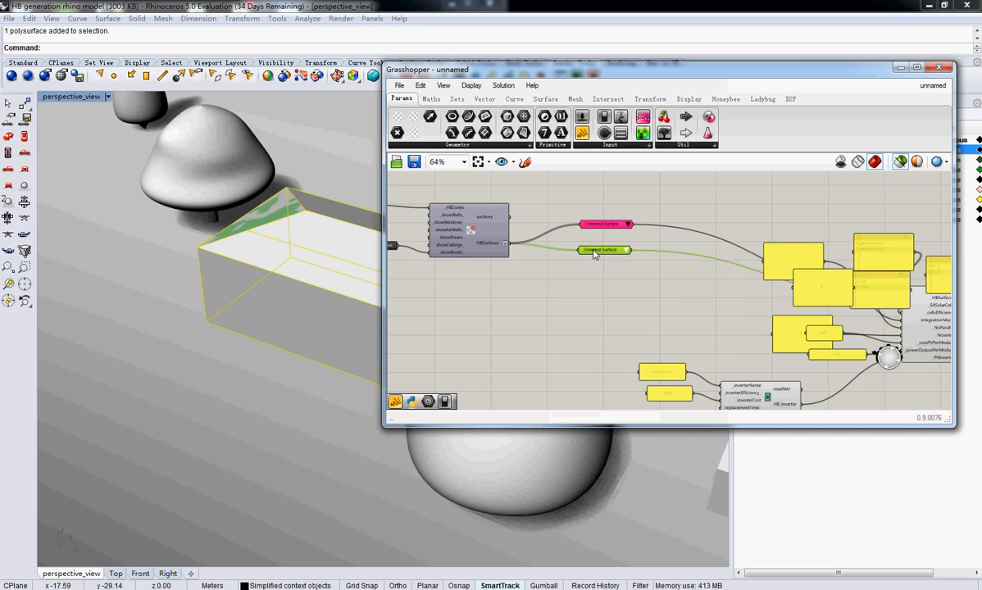
{"action": "key", "text": "ctrl+v"}
{"action": "left_click_drag", "start_coordinate": [596, 257], "coordinate": [596, 290]}
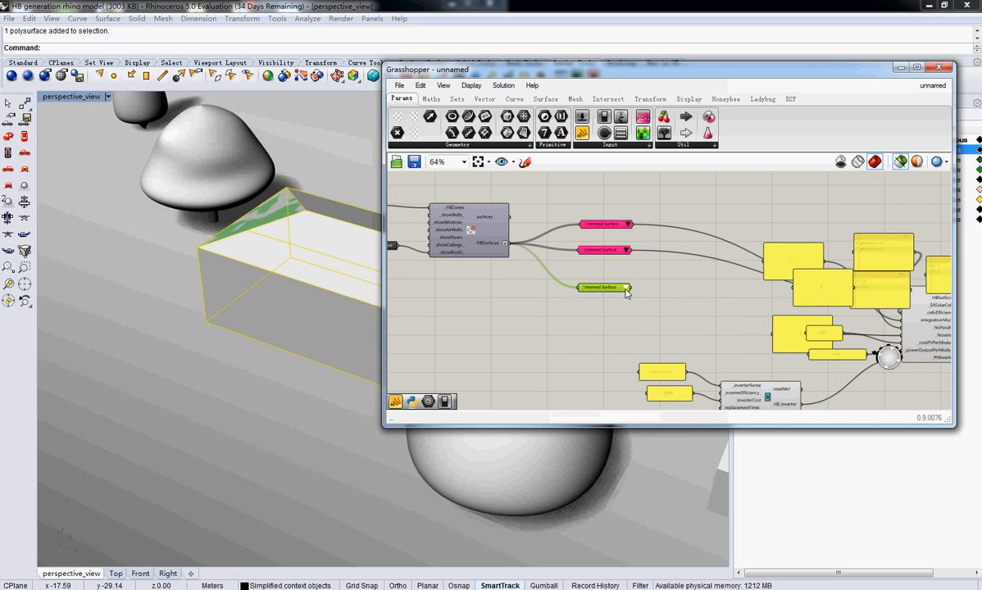
{"action": "left_click", "coordinate": [627, 289]}
{"action": "left_click", "coordinate": [663, 332]}
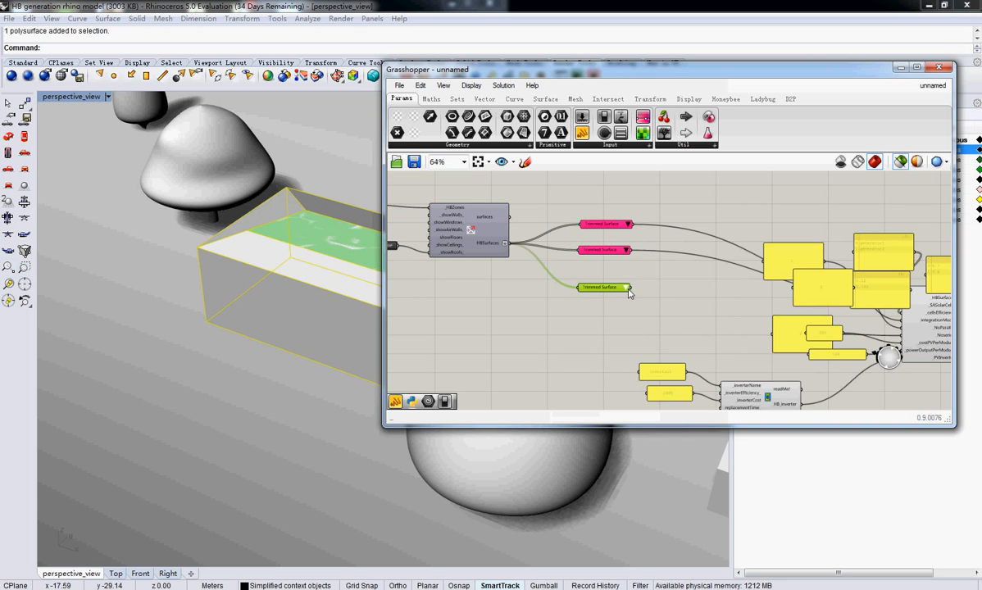
Move the cell efficiency panel lower and connect the third Trimmed Surface list to the PV generator's _HBSurfaces input as well
{"action": "right_click_drag", "start_coordinate": [664, 311], "coordinate": [610, 305]}
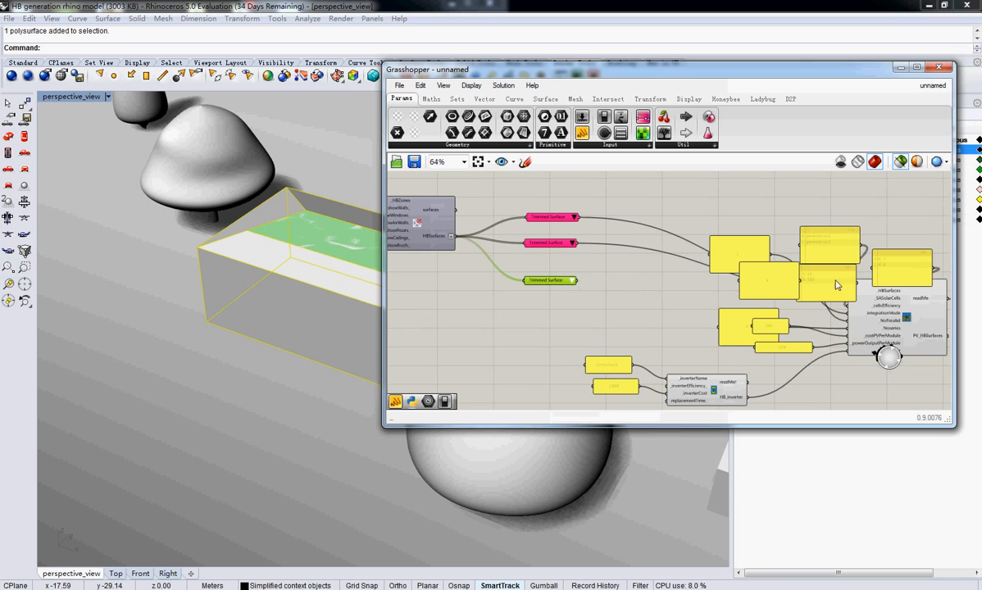
{"action": "left_click_drag", "start_coordinate": [835, 281], "coordinate": [805, 309]}
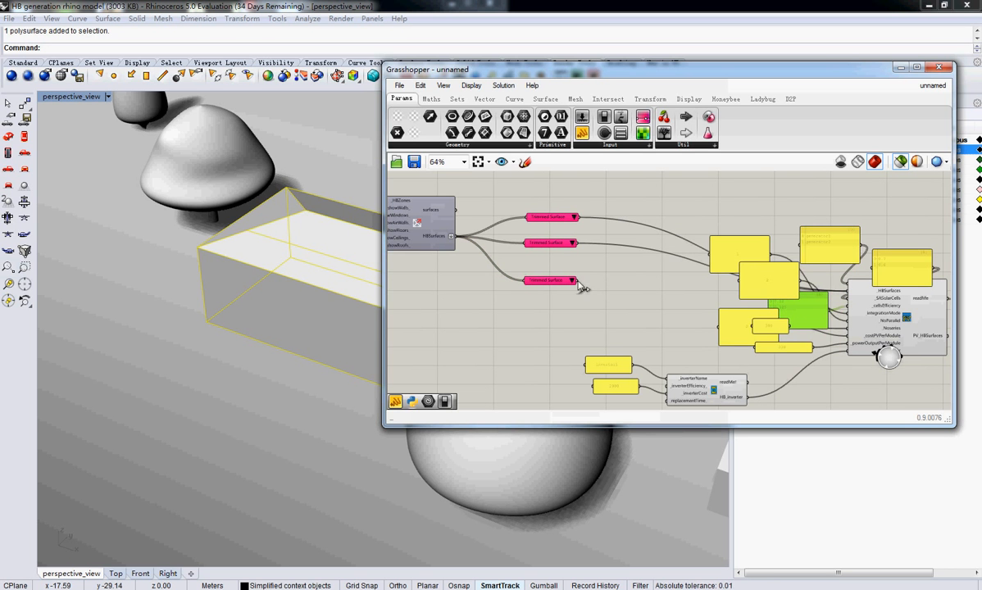
{"action": "left_click_drag", "start_coordinate": [578, 281], "coordinate": [852, 292], "text": "shift"}
Examine the third generator's name, coverage and efficiency in the readMe report and compare them with the two-line input panels
{"action": "right_click_drag", "start_coordinate": [913, 302], "coordinate": [580, 271]}
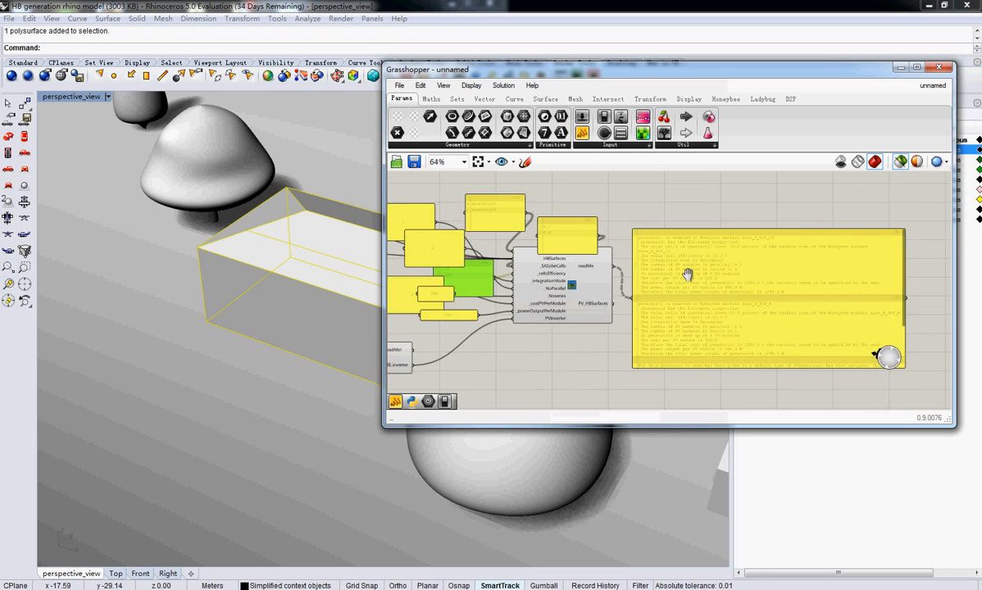
{"action": "right_click_drag", "start_coordinate": [686, 274], "coordinate": [657, 179]}
{"action": "left_click_drag", "start_coordinate": [723, 273], "coordinate": [728, 370]}
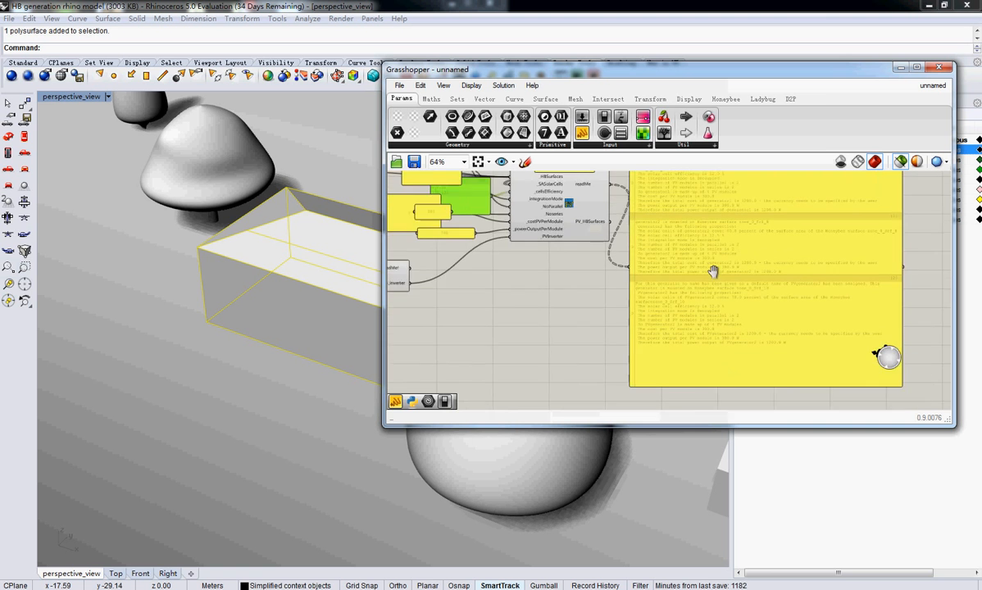
{"action": "scroll", "coordinate": [712, 269], "scroll_direction": "up", "scroll_amount": 3}
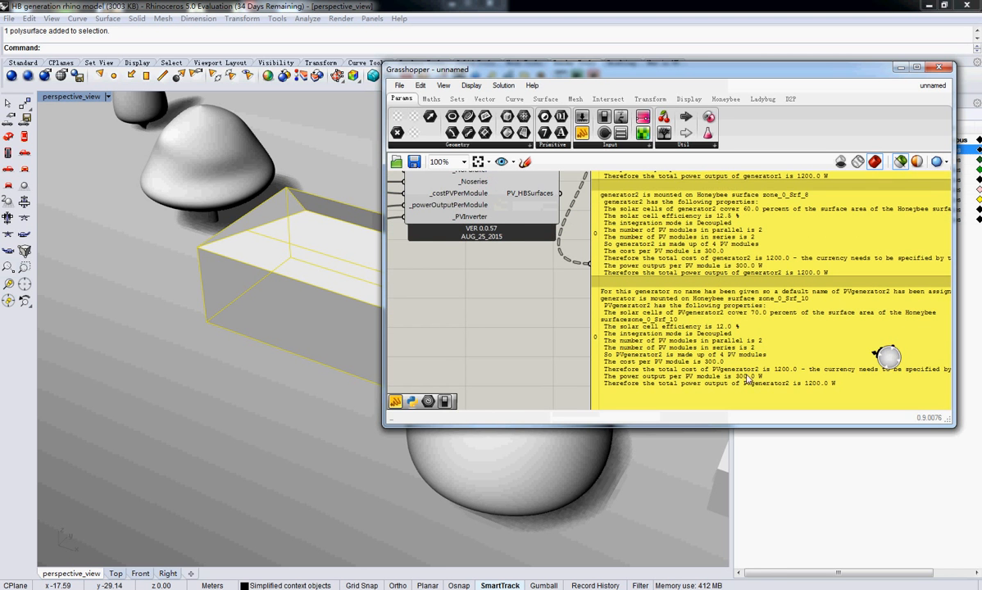
{"action": "right_click_drag", "start_coordinate": [803, 375], "coordinate": [870, 360]}
{"action": "scroll", "coordinate": [800, 353], "scroll_direction": "down", "scroll_amount": 3}
{"action": "scroll", "coordinate": [608, 279], "scroll_direction": "up", "scroll_amount": 3}
{"action": "right_click_drag", "start_coordinate": [548, 285], "coordinate": [489, 362]}
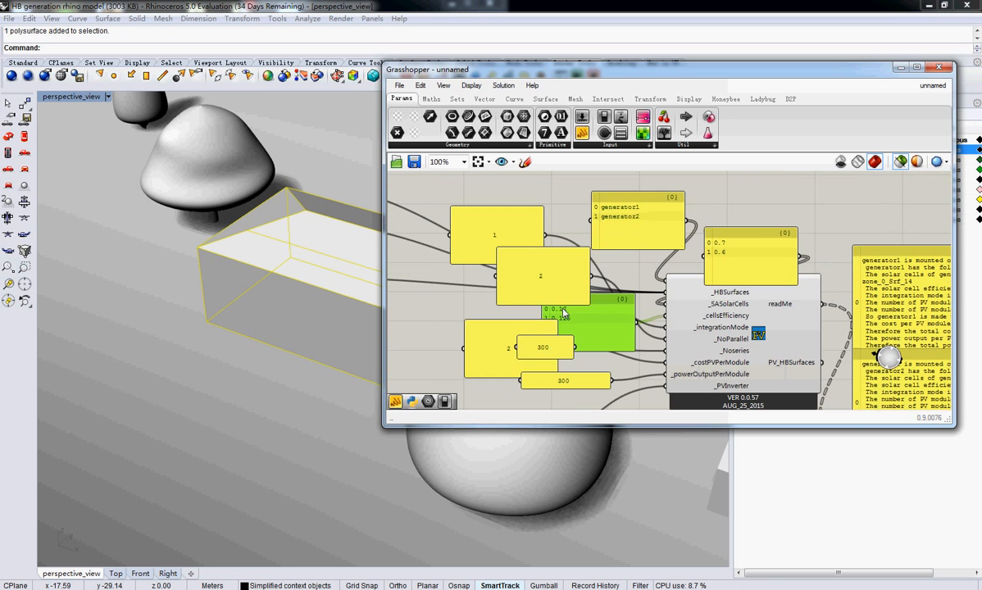
{"action": "left_click", "coordinate": [733, 259]}
{"action": "left_click", "coordinate": [622, 226]}
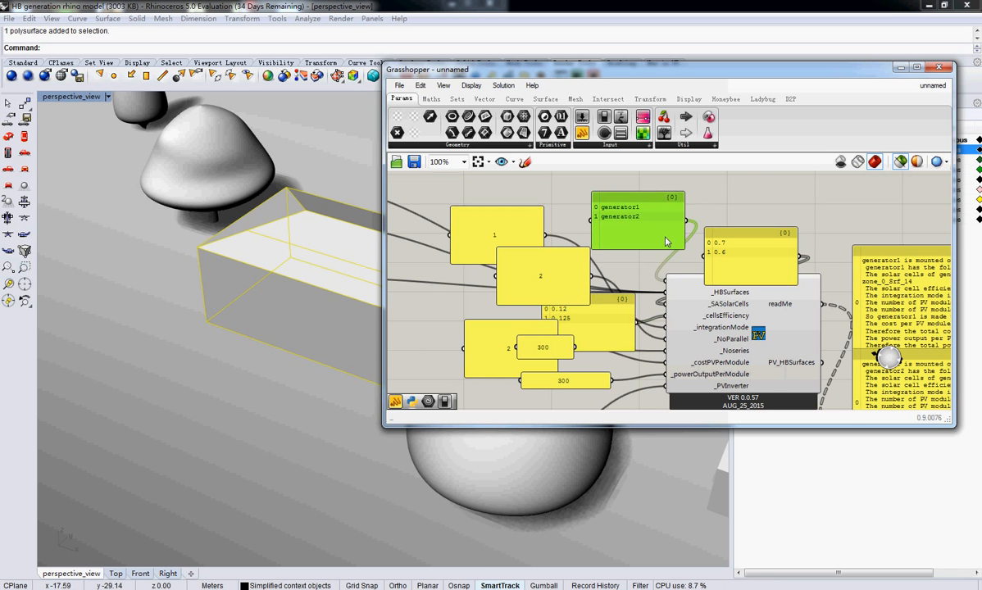
{"action": "left_click", "coordinate": [598, 328]}
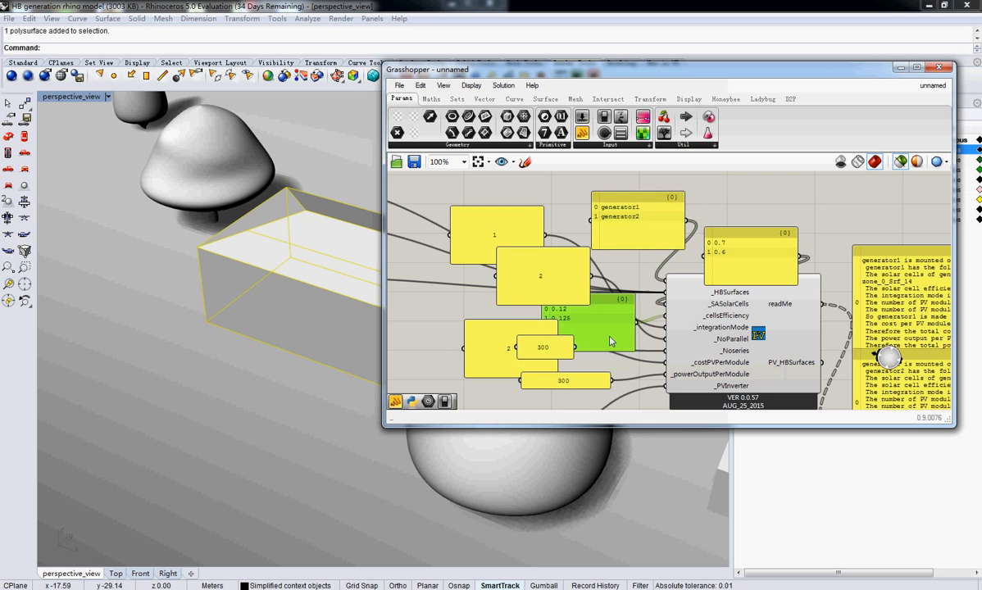
{"action": "left_click", "coordinate": [496, 351]}
{"action": "left_click", "coordinate": [462, 236]}
Move the readMe report panel upward to free the space beside the PV generator
{"action": "right_click_drag", "start_coordinate": [756, 337], "coordinate": [503, 155]}
{"action": "scroll", "coordinate": [707, 306], "scroll_direction": "down", "scroll_amount": 5}
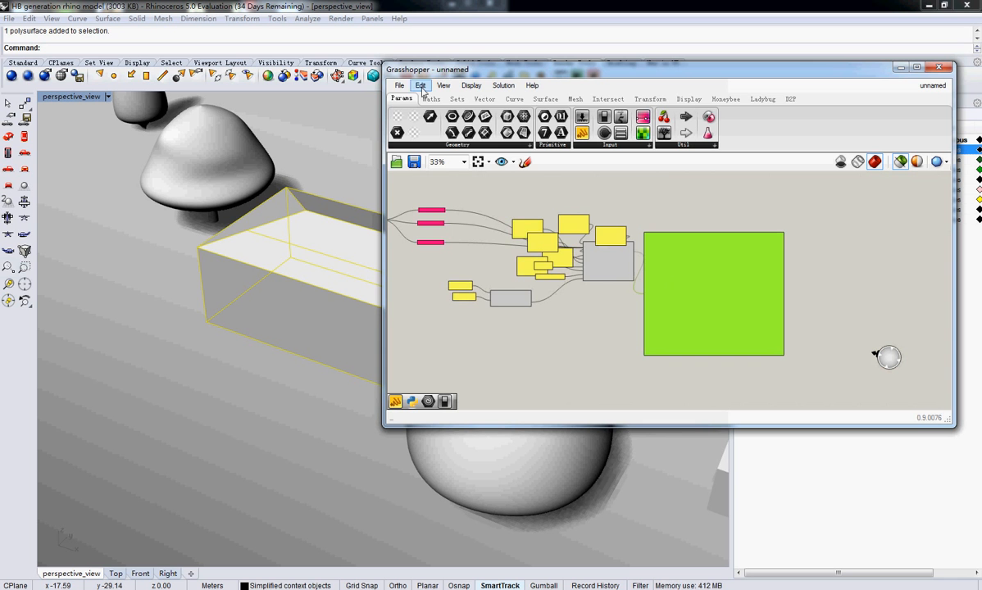
{"action": "left_click_drag", "start_coordinate": [691, 319], "coordinate": [713, 202]}
{"action": "right_click_drag", "start_coordinate": [738, 269], "coordinate": [620, 269]}
{"action": "left_click", "coordinate": [621, 274]}
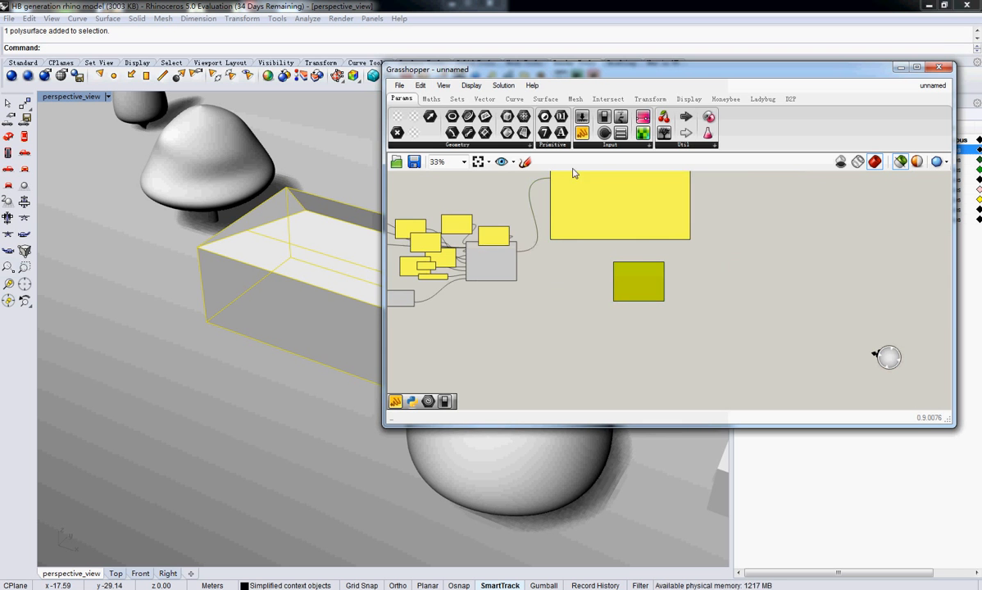
{"action": "left_click", "coordinate": [420, 86]}
{"action": "left_click", "coordinate": [448, 209]}
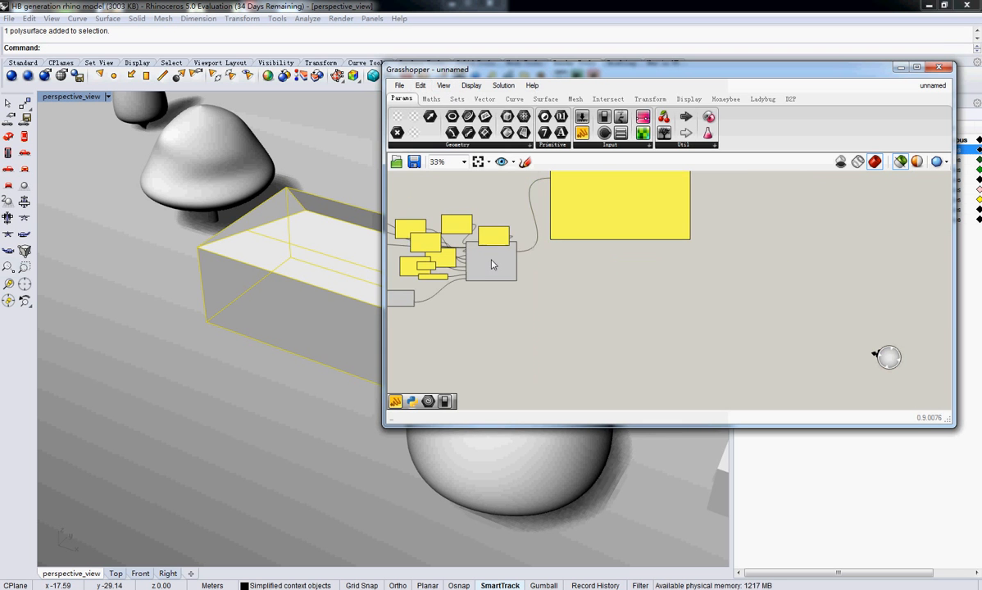
Place a Honeybee_generationsystem component beside the PV generator, below the readMe report panel
{"action": "right_click_drag", "start_coordinate": [504, 276], "coordinate": [562, 299]}
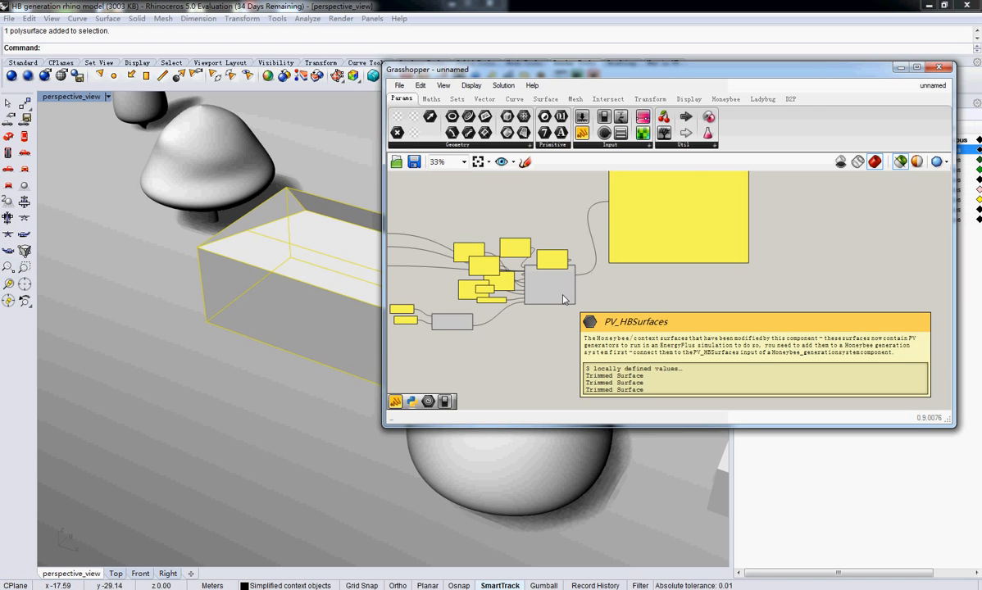
{"action": "right_click_drag", "start_coordinate": [695, 286], "coordinate": [742, 258]}
{"action": "left_click", "coordinate": [731, 100]}
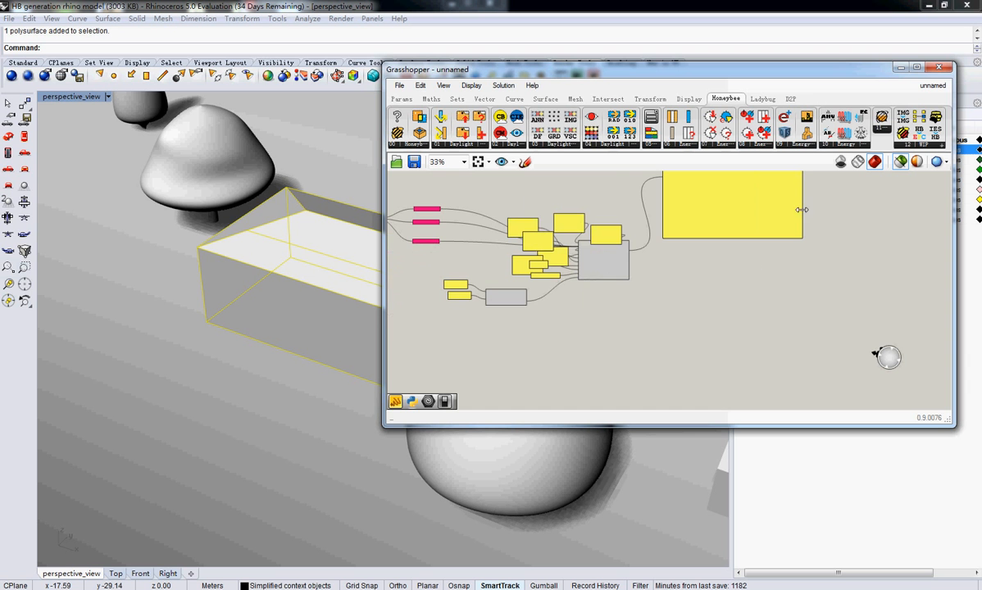
{"action": "left_click", "coordinate": [909, 145]}
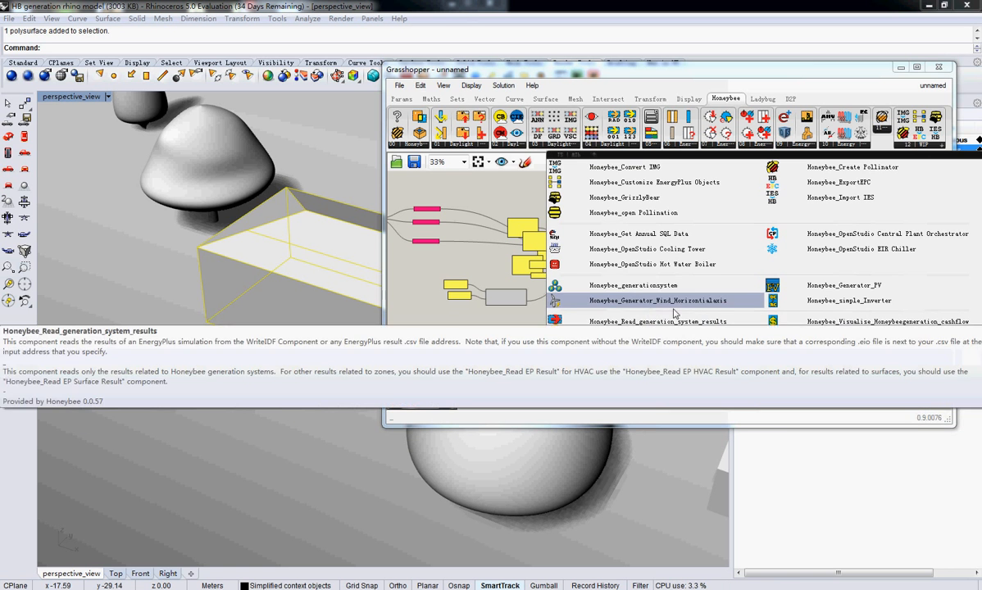
{"action": "left_click", "coordinate": [661, 290]}
{"action": "left_click", "coordinate": [716, 274]}
{"action": "scroll", "coordinate": [715, 275], "scroll_direction": "up", "scroll_amount": 5}
{"action": "left_click_drag", "start_coordinate": [757, 257], "coordinate": [813, 227]}
{"action": "right_click_drag", "start_coordinate": [575, 256], "coordinate": [619, 278]}
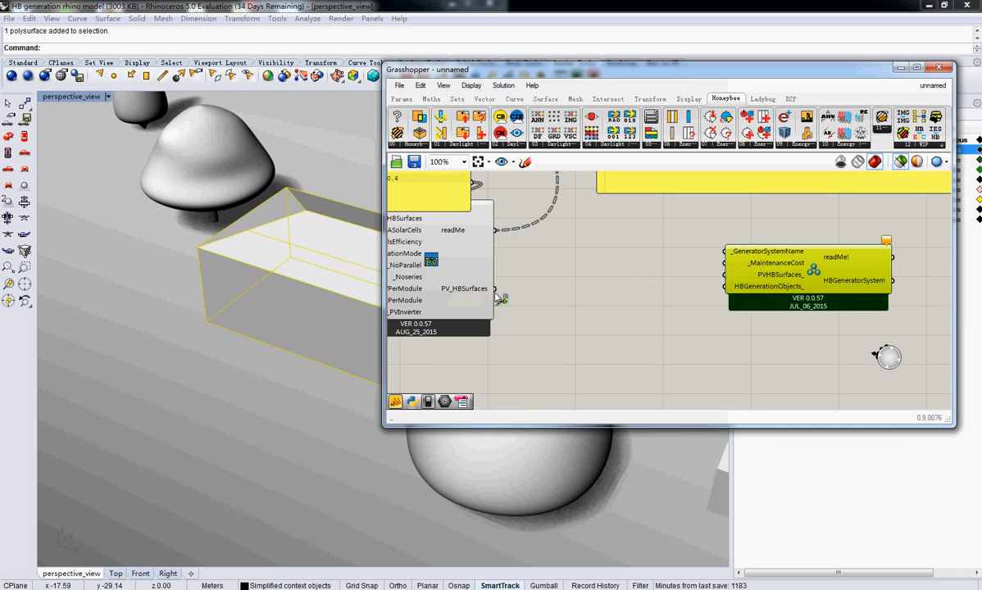
Connect the PV generator's PV_HBSurfaces output to the generation system's PVHBSurfaces_ input and check what HBGenerationObjects_ accepts
{"action": "left_click_drag", "start_coordinate": [495, 289], "coordinate": [725, 274]}
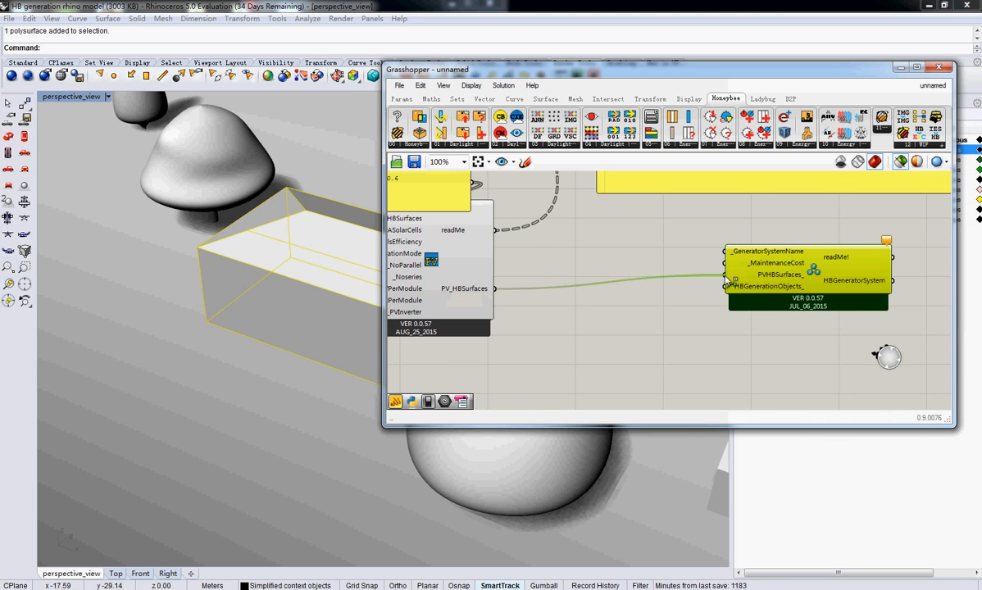
{"action": "right_click_drag", "start_coordinate": [854, 286], "coordinate": [772, 294]}
{"action": "mouse_move", "coordinate": [687, 295]}
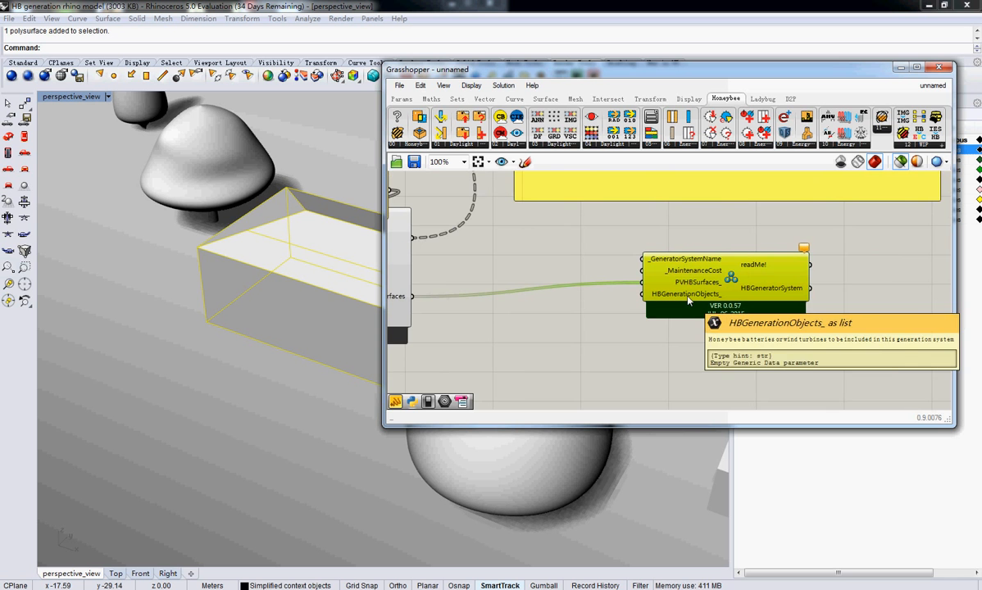
{"action": "right_click_drag", "start_coordinate": [686, 296], "coordinate": [650, 299]}
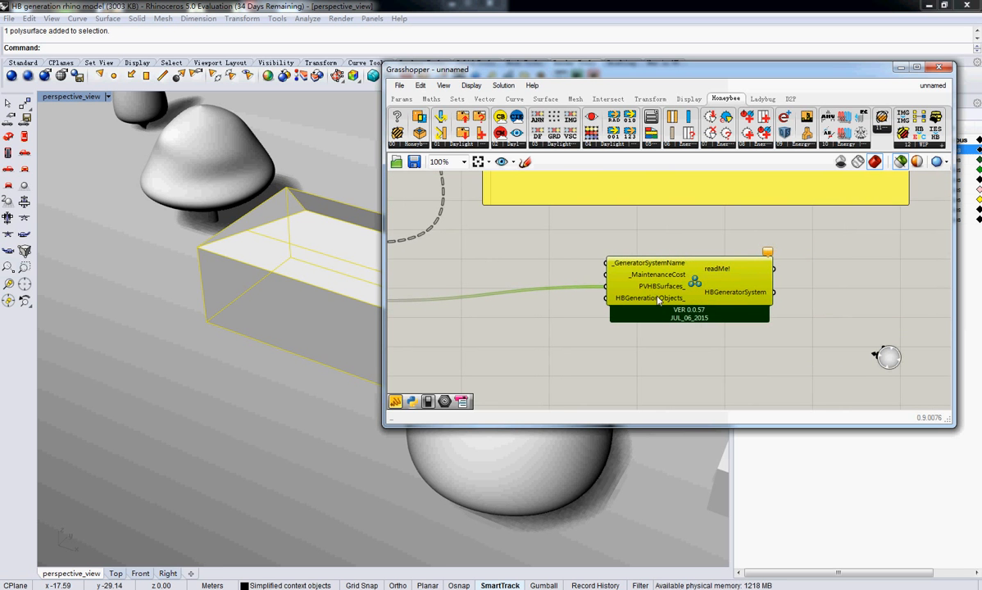
Add a panel containing PVonHBzone, connect it to _GeneratorSystemName and move it slightly above the generation system component
{"action": "left_click", "coordinate": [401, 98]}
{"action": "left_click_drag", "start_coordinate": [581, 133], "coordinate": [492, 257]}
{"action": "double_click", "coordinate": [492, 256]}
{"action": "right_click_drag", "start_coordinate": [572, 344], "coordinate": [598, 342]}
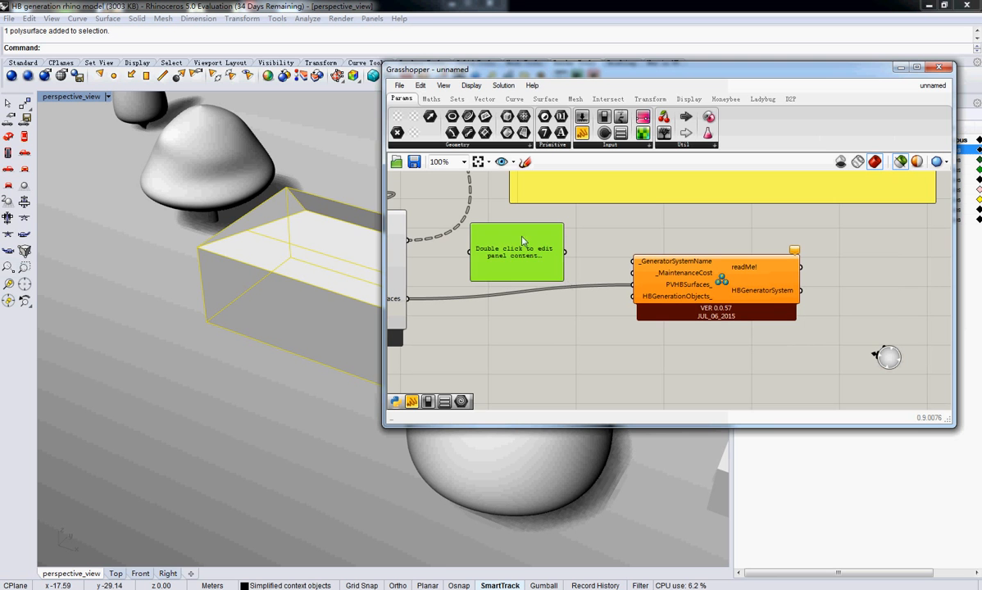
{"action": "double_click", "coordinate": [531, 268]}
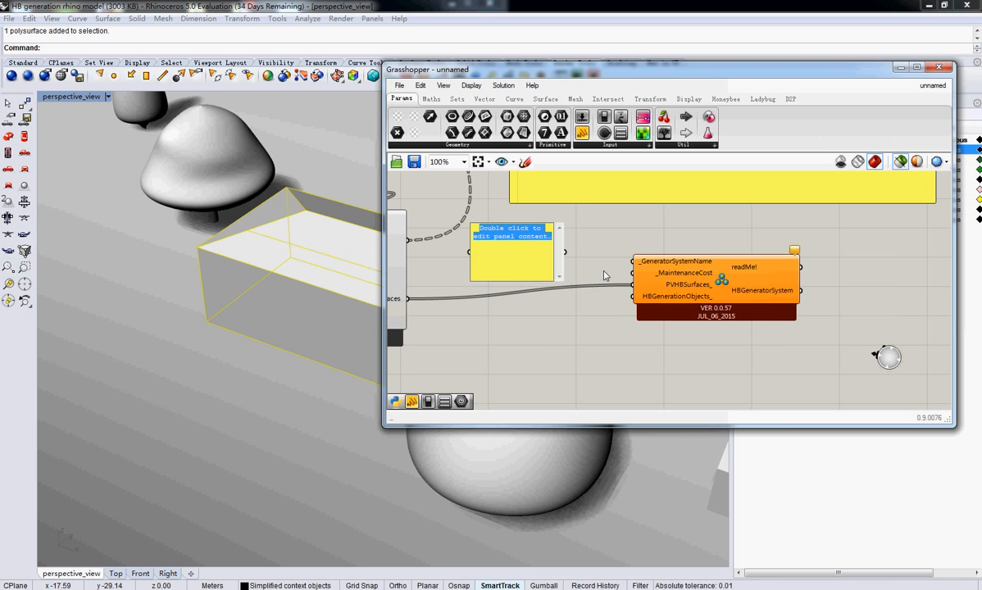
{"action": "type", "text": "PV"}
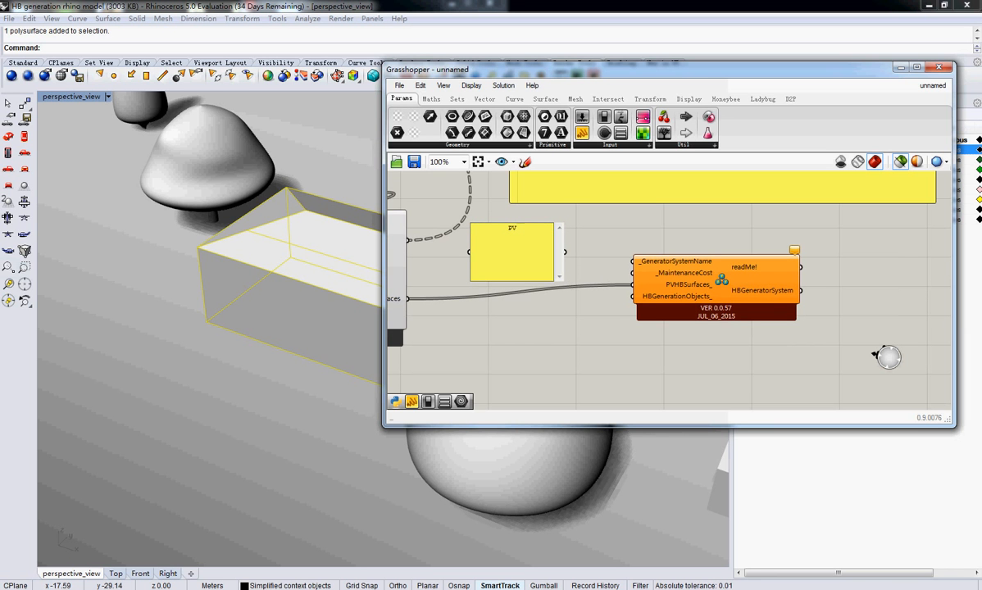
{"action": "type", "text": "onHBzone"}
{"action": "left_click", "coordinate": [571, 256]}
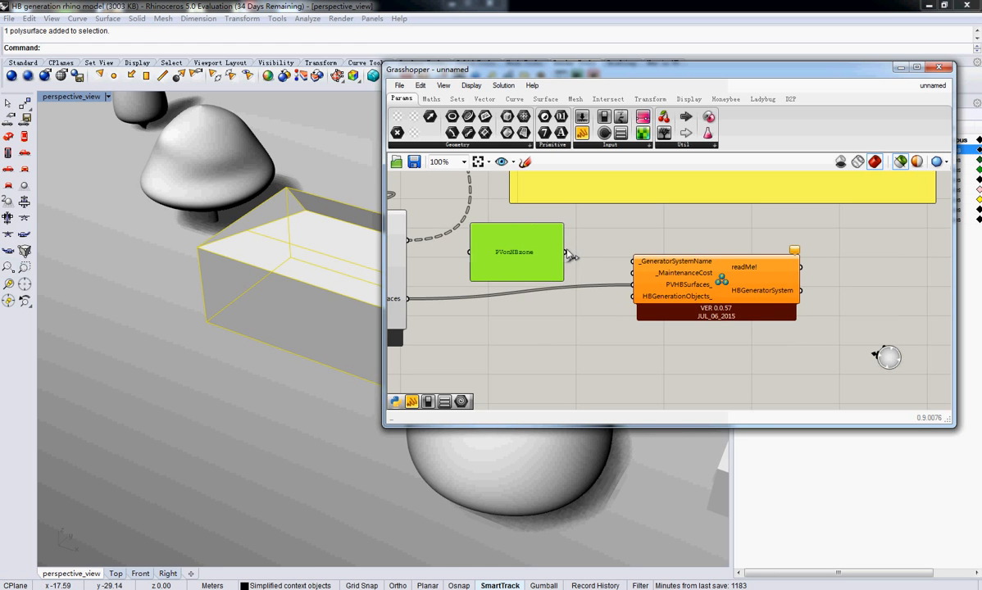
{"action": "left_click_drag", "start_coordinate": [571, 255], "coordinate": [633, 260]}
{"action": "left_click_drag", "start_coordinate": [503, 252], "coordinate": [510, 225]}
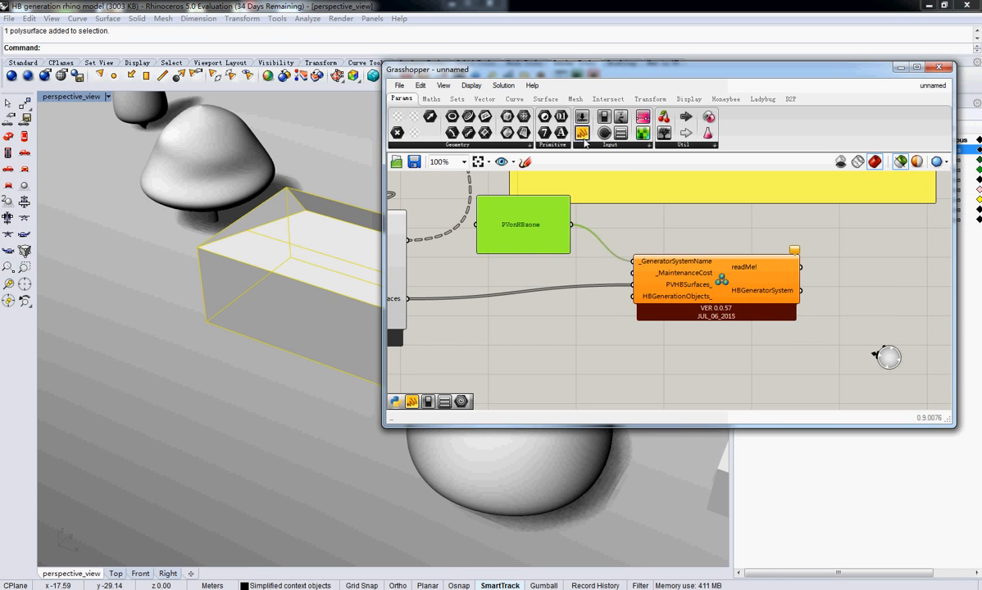
Add a panel containing 400, connect it to the generation system's _MaintenanceCost and move it up to just below the PVonHBzone panel
{"action": "left_click_drag", "start_coordinate": [582, 137], "coordinate": [486, 302]}
{"action": "left_click", "coordinate": [578, 328]}
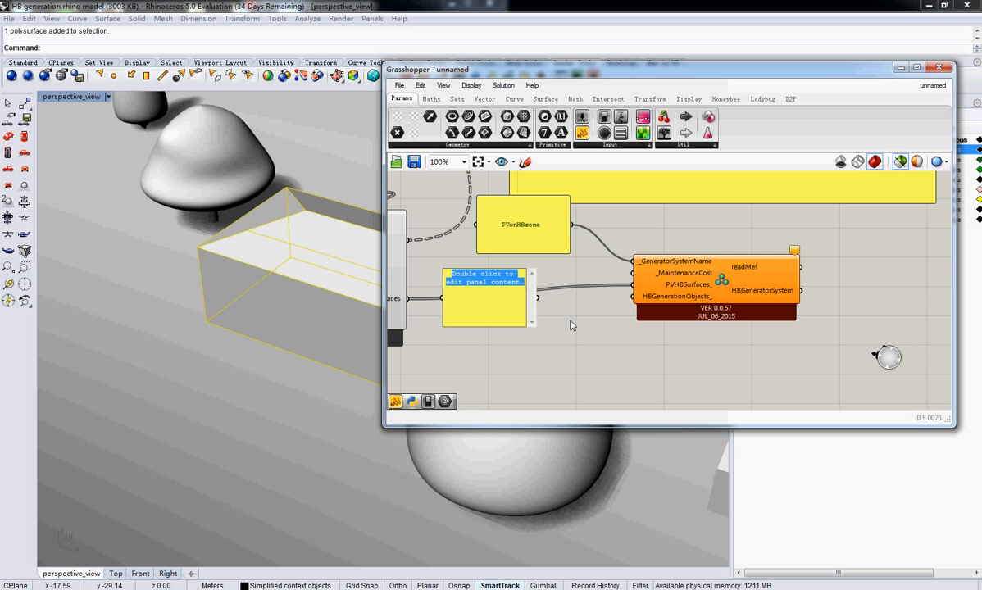
{"action": "type", "text": "1000"}
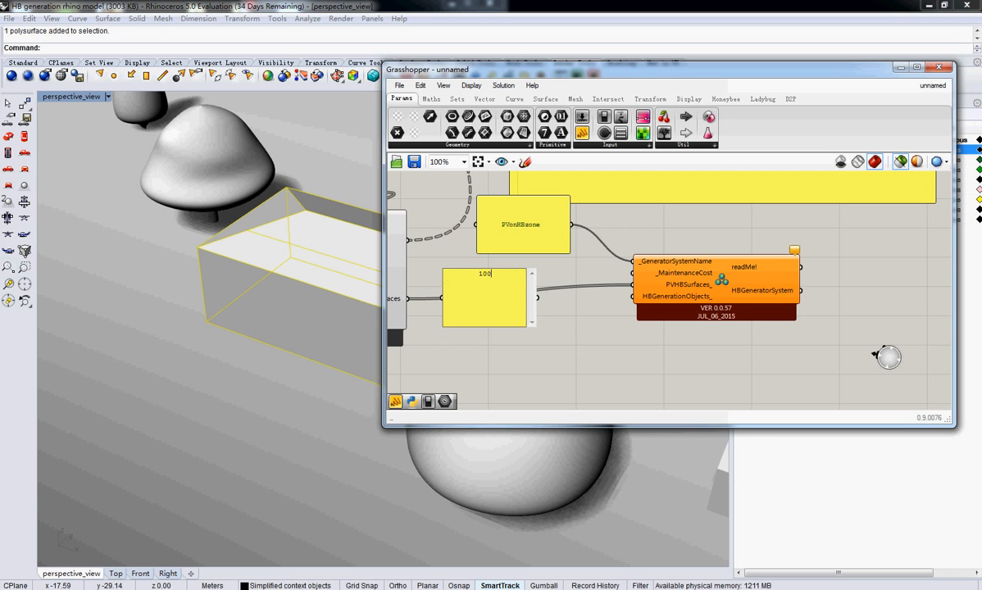
{"action": "key", "text": "BackSpace"}
{"action": "key", "text": "BackSpace"}
{"action": "key", "text": "BackSpace"}
{"action": "key", "text": "BackSpace"}
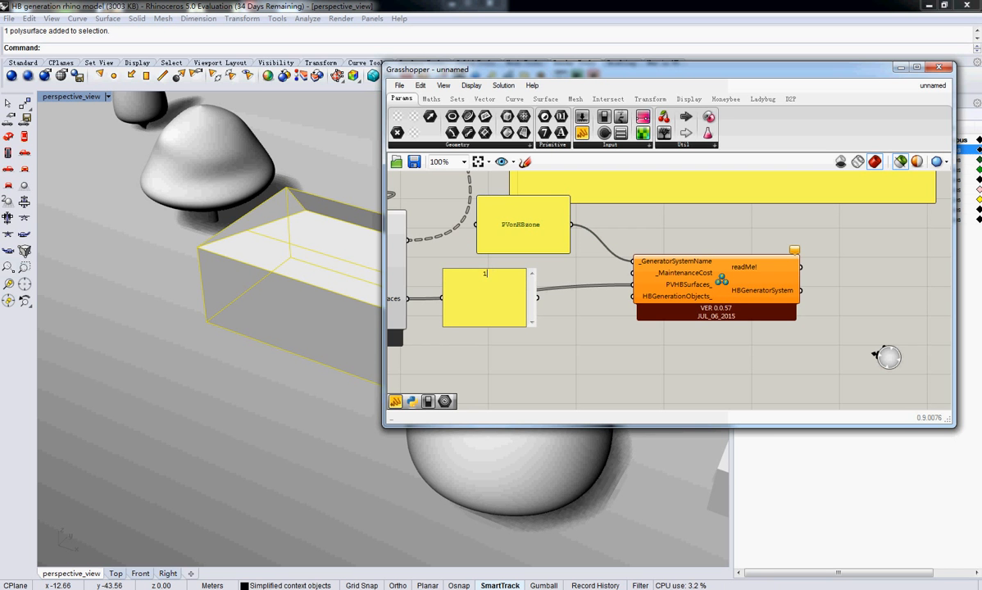
{"action": "type", "text": "400"}
{"action": "left_click", "coordinate": [547, 305]}
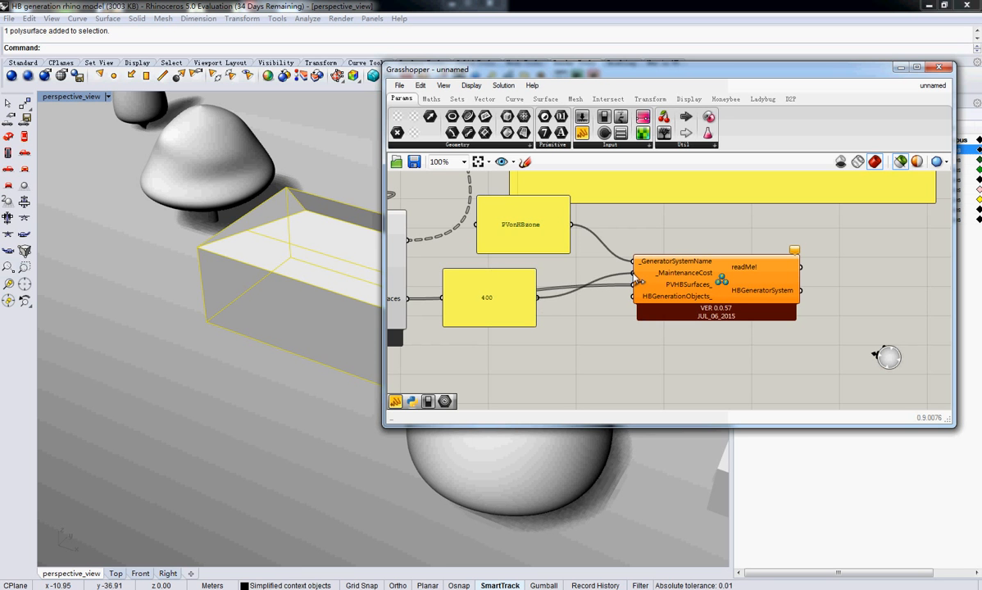
{"action": "left_click_drag", "start_coordinate": [487, 314], "coordinate": [505, 277]}
Move the generation system component together with its PVonHBzone and 400 panels down and to the right, away from the PV generator
{"action": "right_click_drag", "start_coordinate": [697, 326], "coordinate": [621, 329]}
{"action": "mouse_move", "coordinate": [700, 295]}
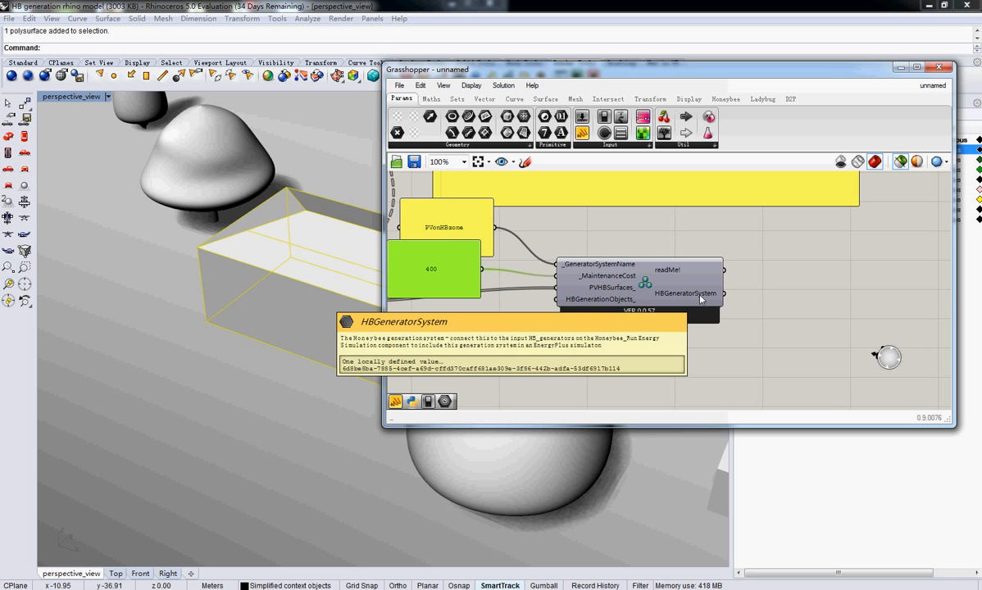
{"action": "scroll", "coordinate": [700, 300], "scroll_direction": "down", "scroll_amount": 5}
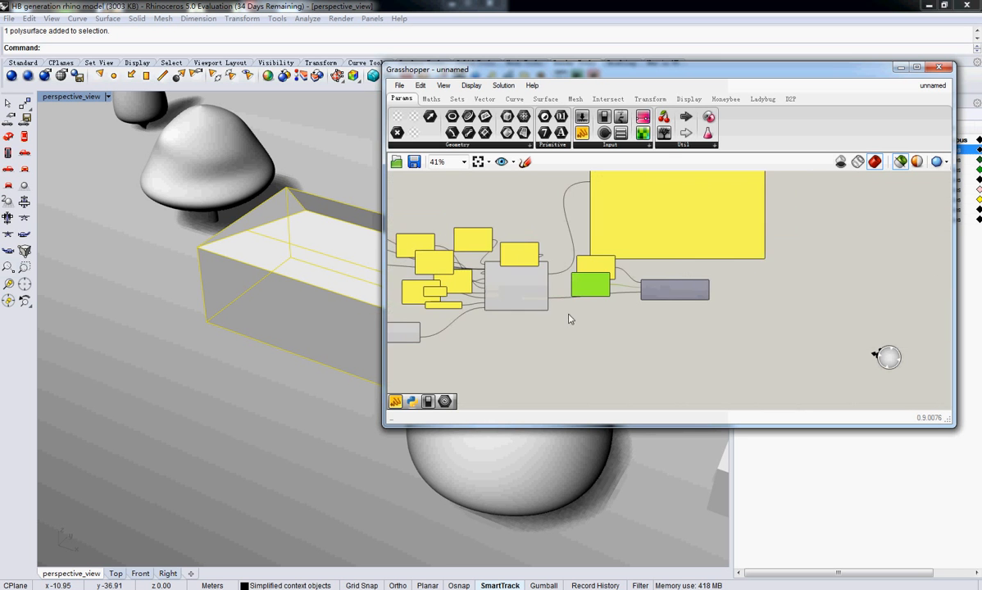
{"action": "right_click_drag", "start_coordinate": [571, 317], "coordinate": [621, 308]}
{"action": "left_click_drag", "start_coordinate": [771, 326], "coordinate": [640, 267]}
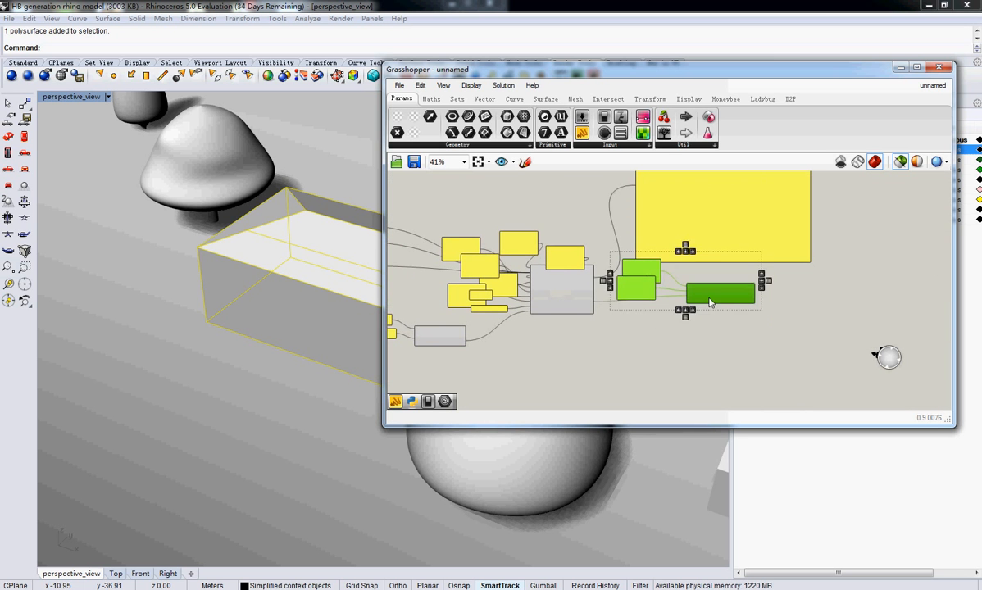
{"action": "left_click_drag", "start_coordinate": [708, 303], "coordinate": [768, 383]}
{"action": "right_click_drag", "start_coordinate": [768, 382], "coordinate": [651, 261]}
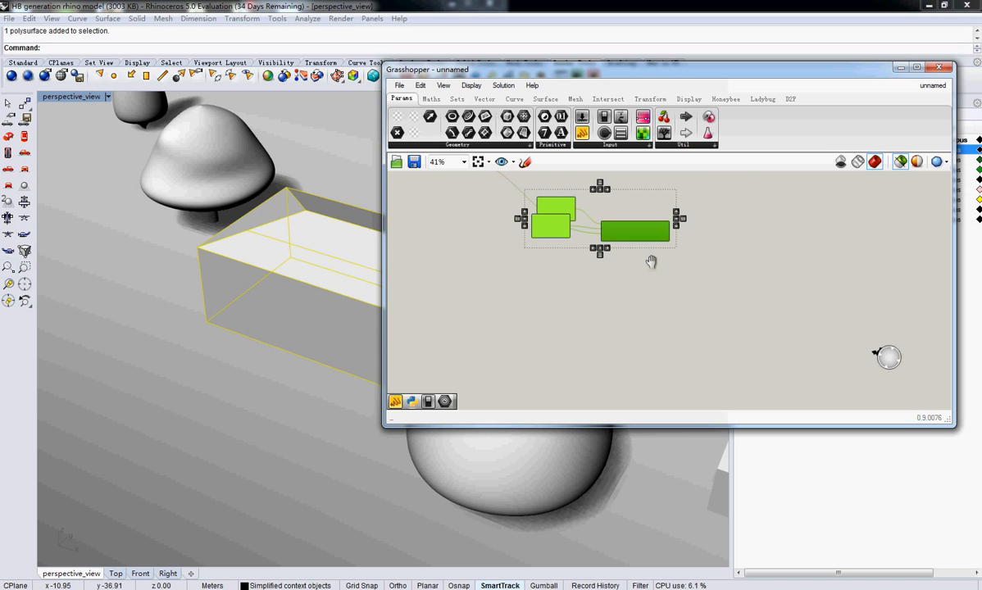
{"action": "right_click_drag", "start_coordinate": [513, 343], "coordinate": [585, 387]}
{"action": "scroll", "coordinate": [585, 387], "scroll_direction": "down", "scroll_amount": 1}
{"action": "right_click_drag", "start_coordinate": [470, 307], "coordinate": [509, 311]}
{"action": "right_click_drag", "start_coordinate": [506, 243], "coordinate": [624, 294]}
{"action": "right_click_drag", "start_coordinate": [758, 330], "coordinate": [570, 263]}
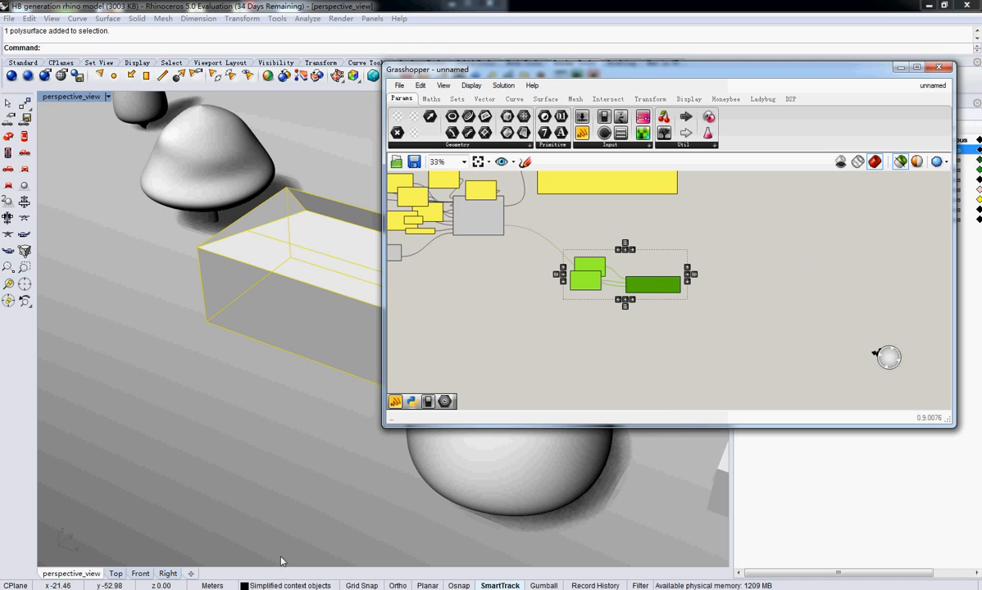
{"action": "left_click", "coordinate": [280, 589]}
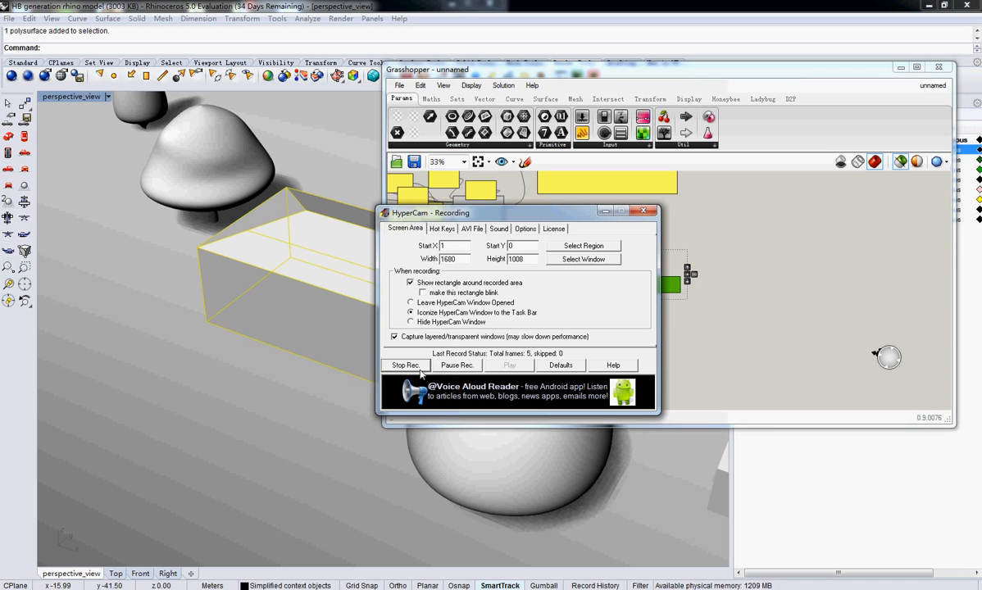